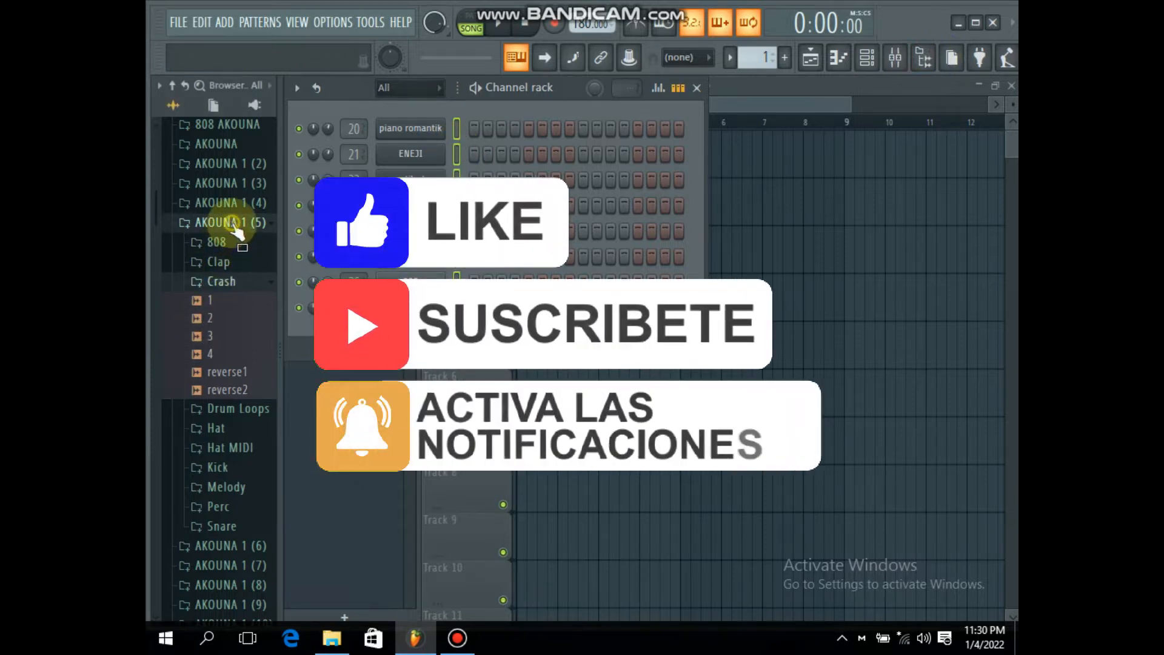
Step: Browse the Crash and Snare folders of the AKOUNA 1 (5) sample pack and preview the reverse1 and reverse2 samples
left_click(234, 223)
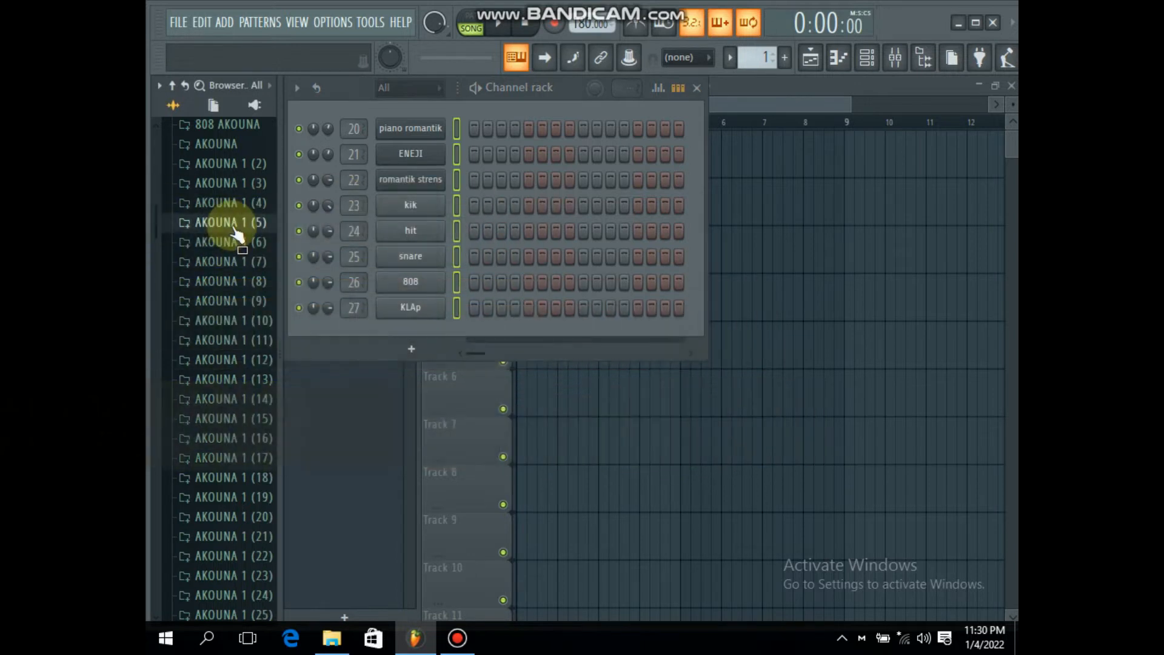
left_click(235, 224)
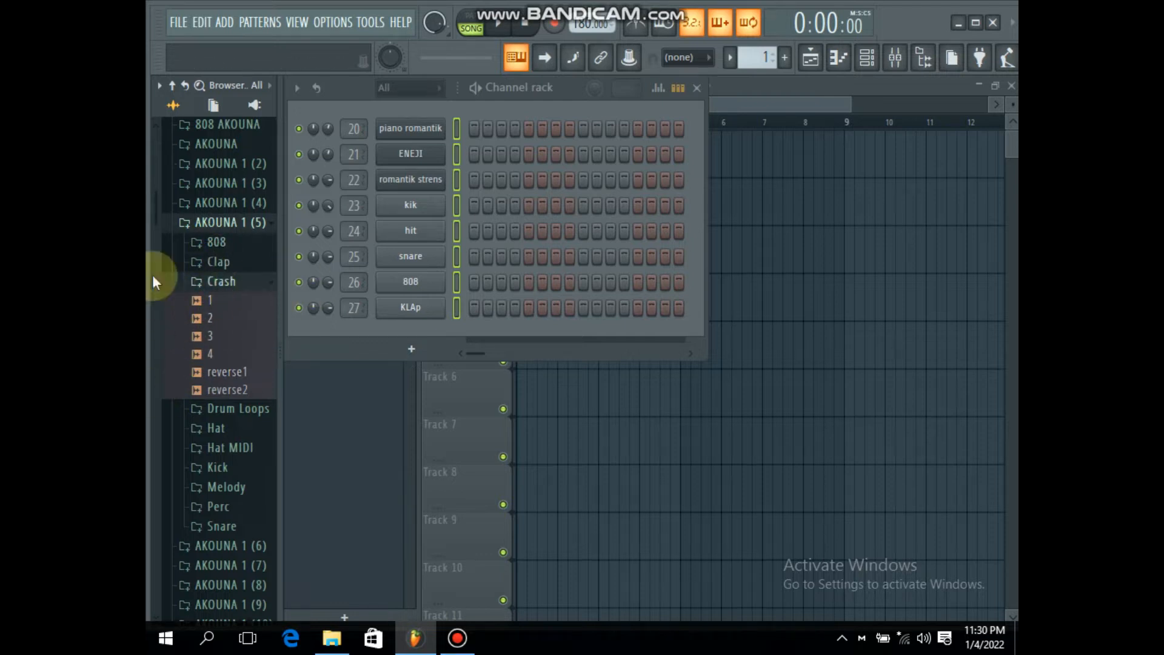
left_click(219, 372)
left_click(215, 390)
left_click(221, 282)
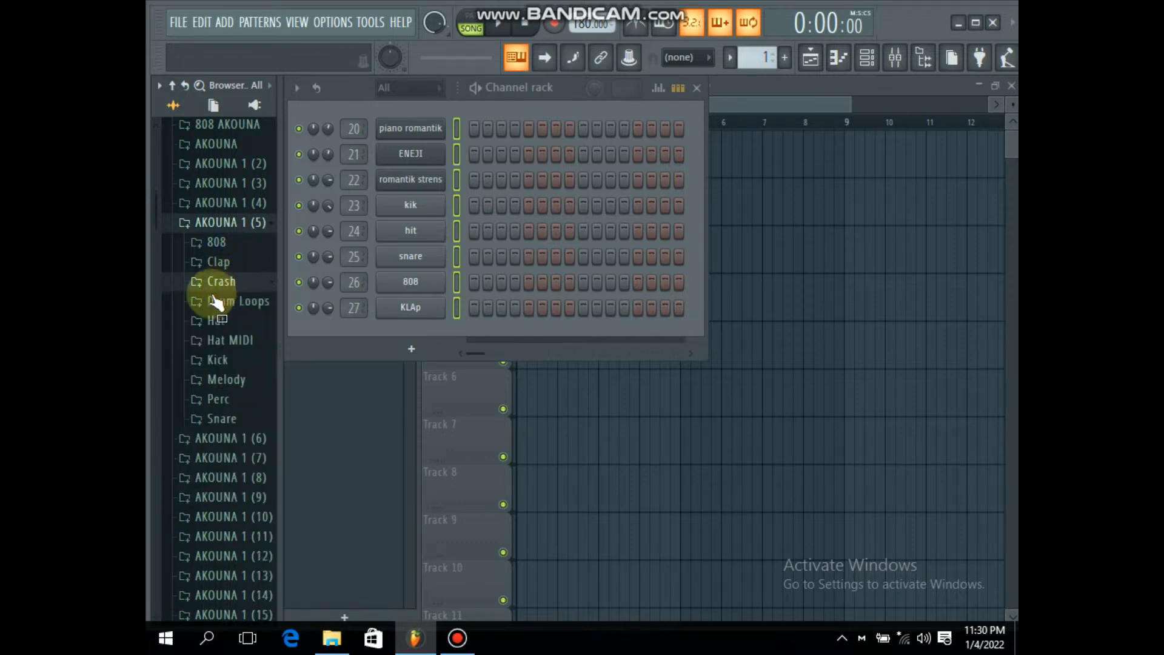
left_click(219, 418)
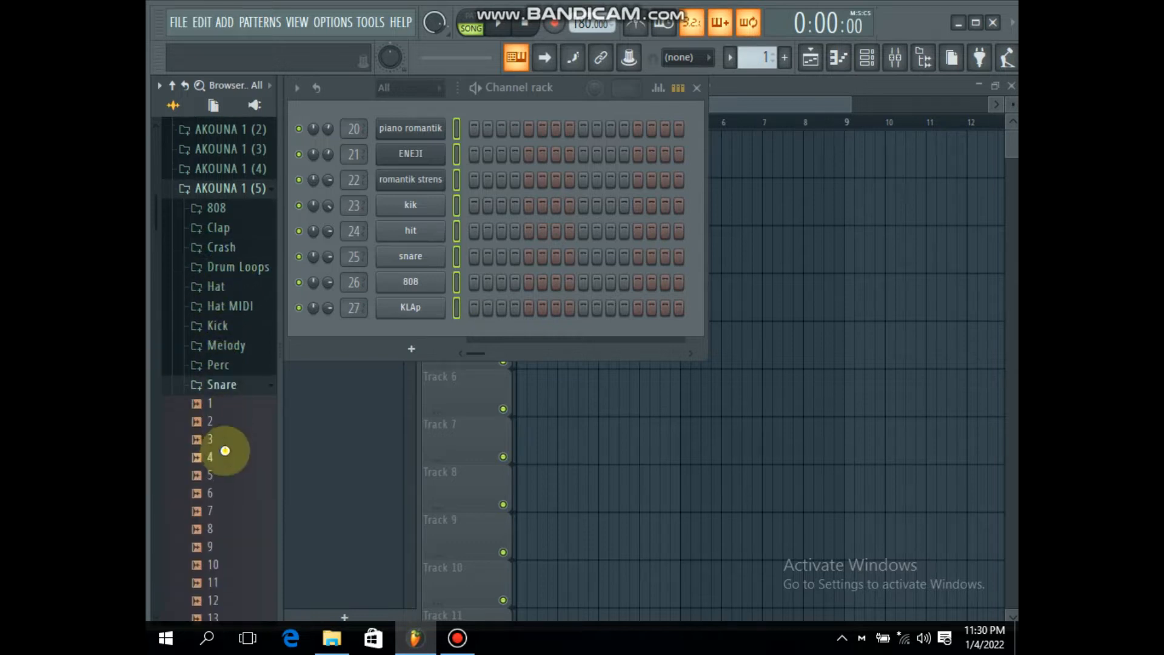
left_click(212, 384)
left_click(235, 186)
left_click(234, 187)
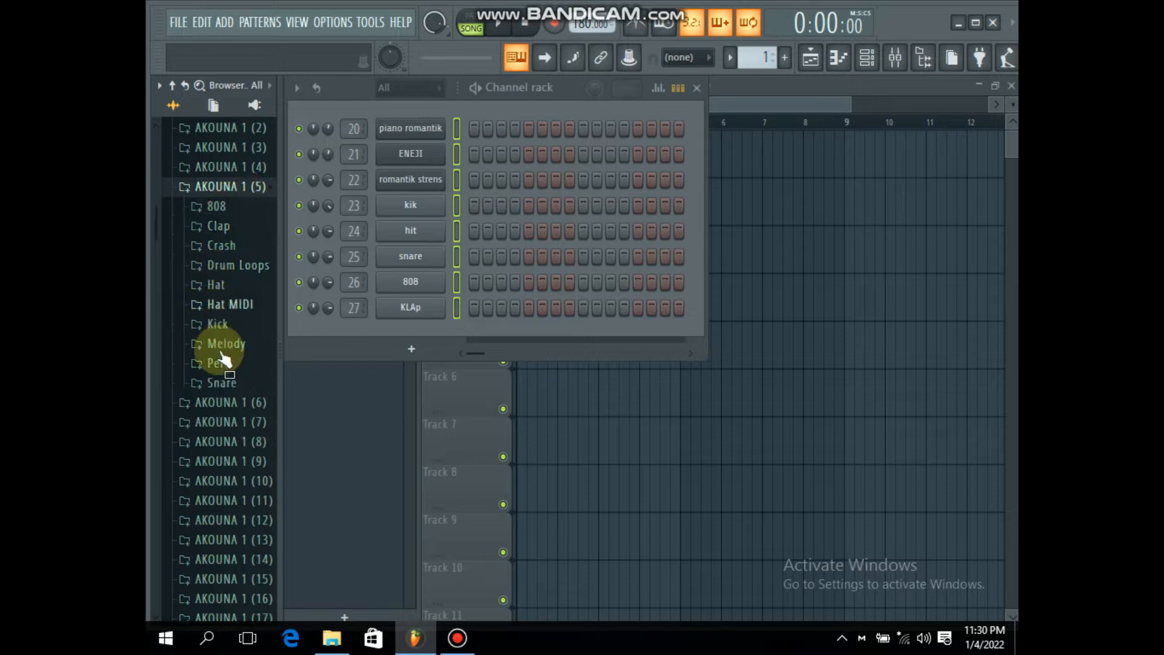
left_click(458, 639)
left_click(809, 83)
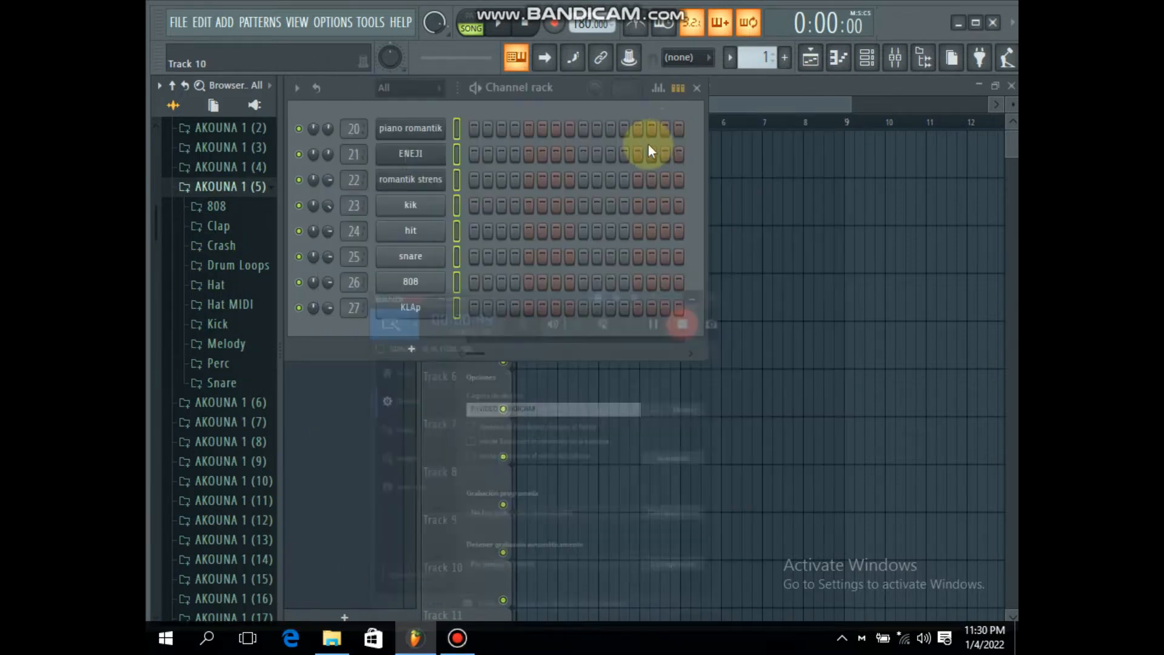
Step: Inspect the presets loaded in the piano romantik, ENEJI and romantik strens instrument channels
left_click(417, 130)
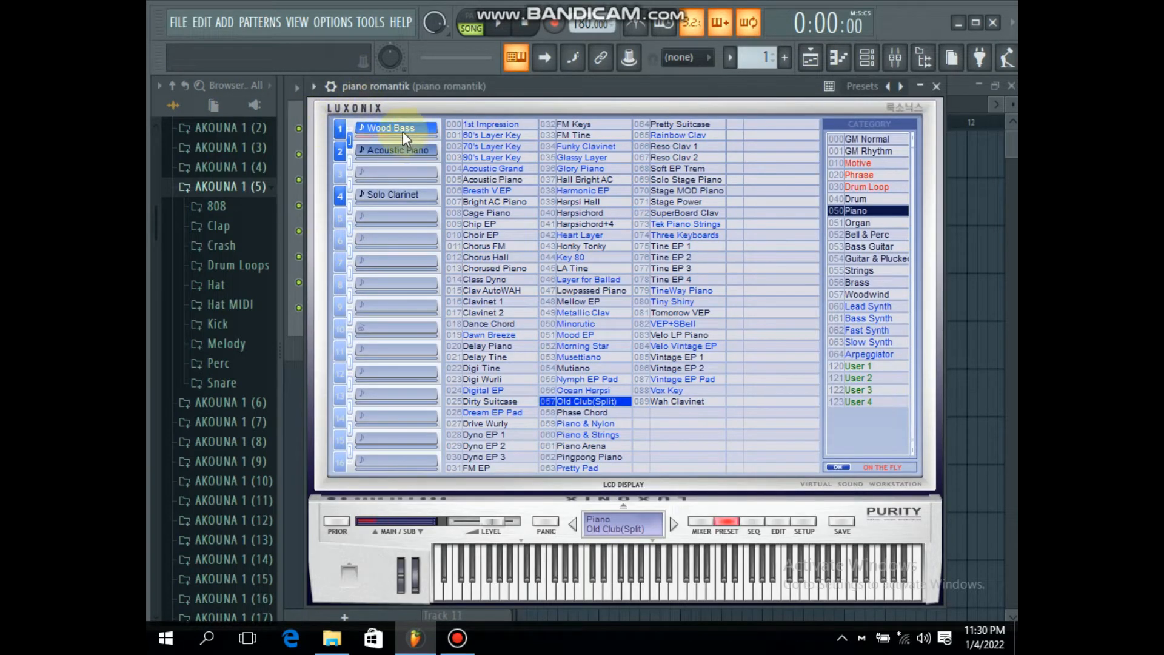
left_click(923, 87)
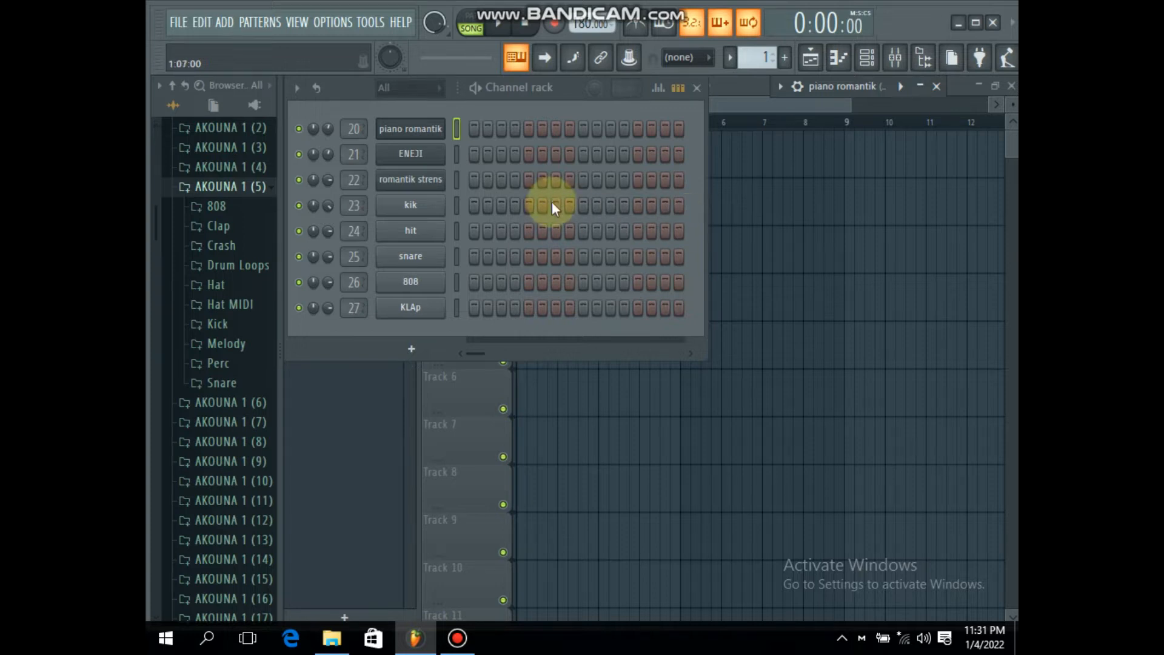
left_click(420, 152)
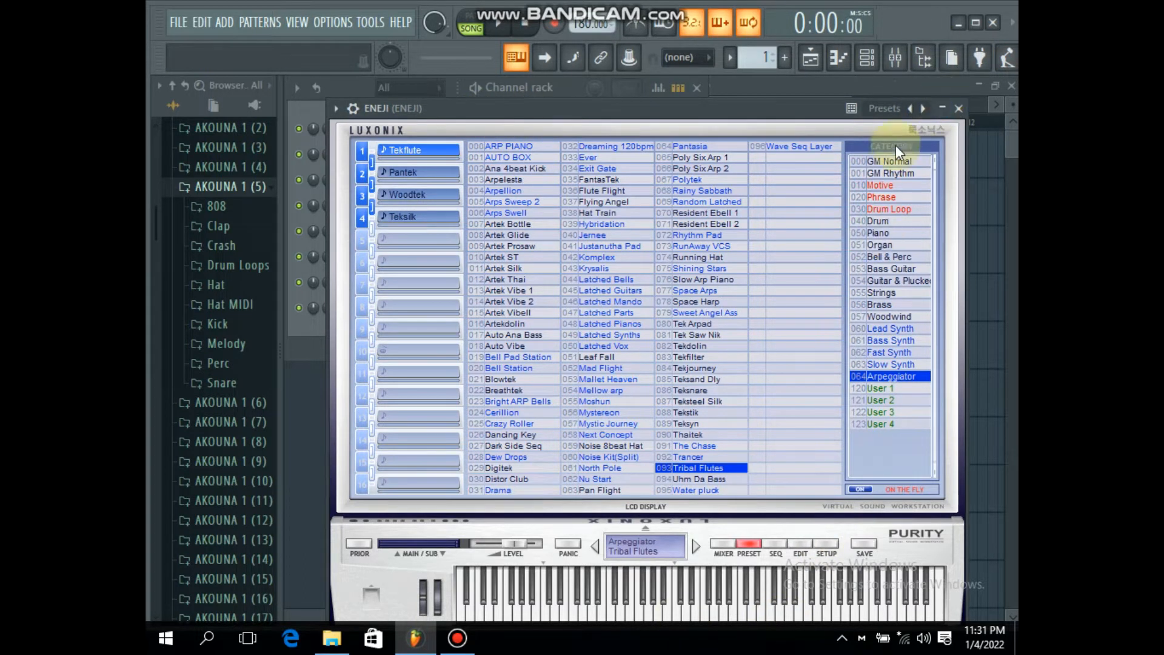
left_click(945, 108)
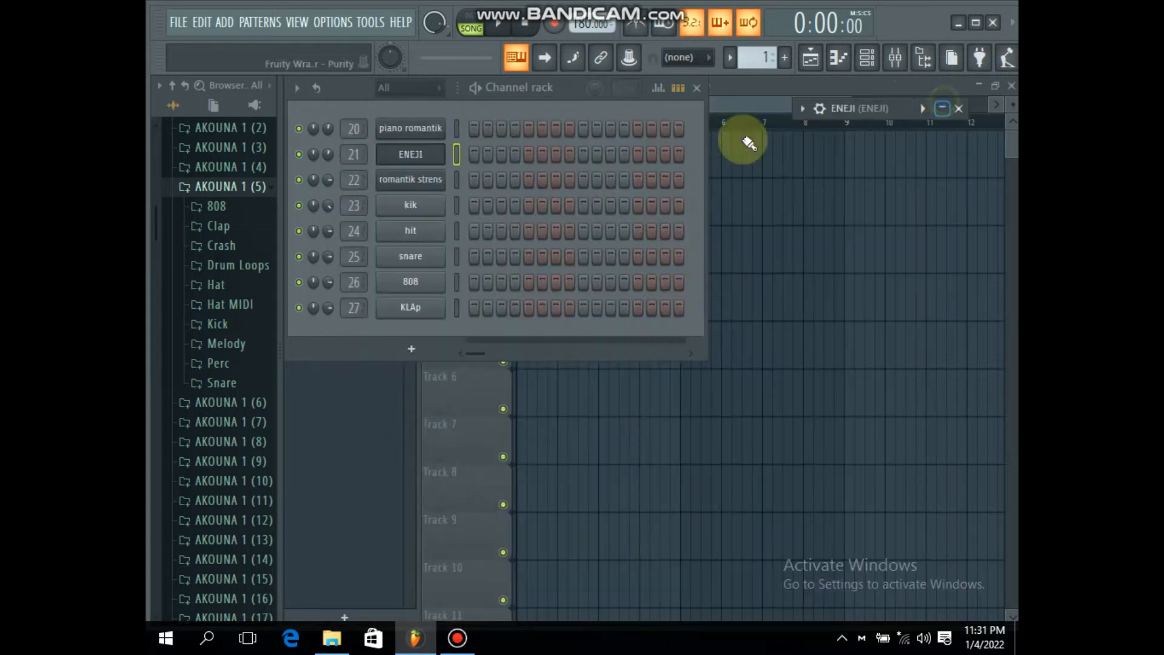
left_click(412, 183)
left_click_drag(387, 209, 730, 58)
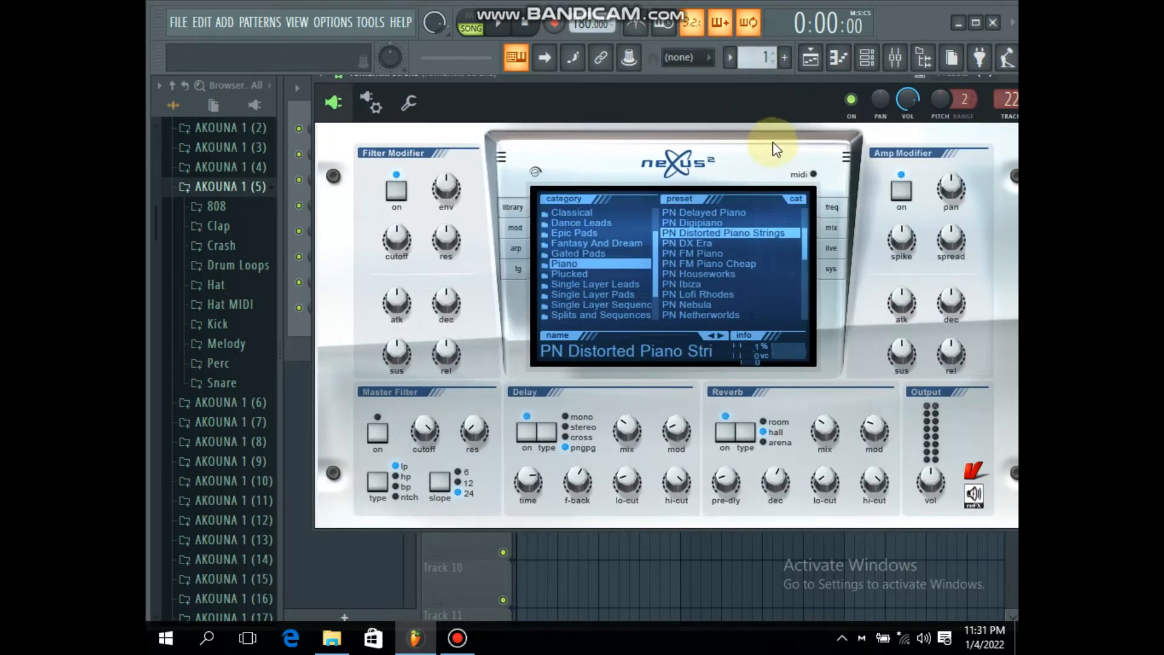
left_click(811, 71)
left_click(852, 168)
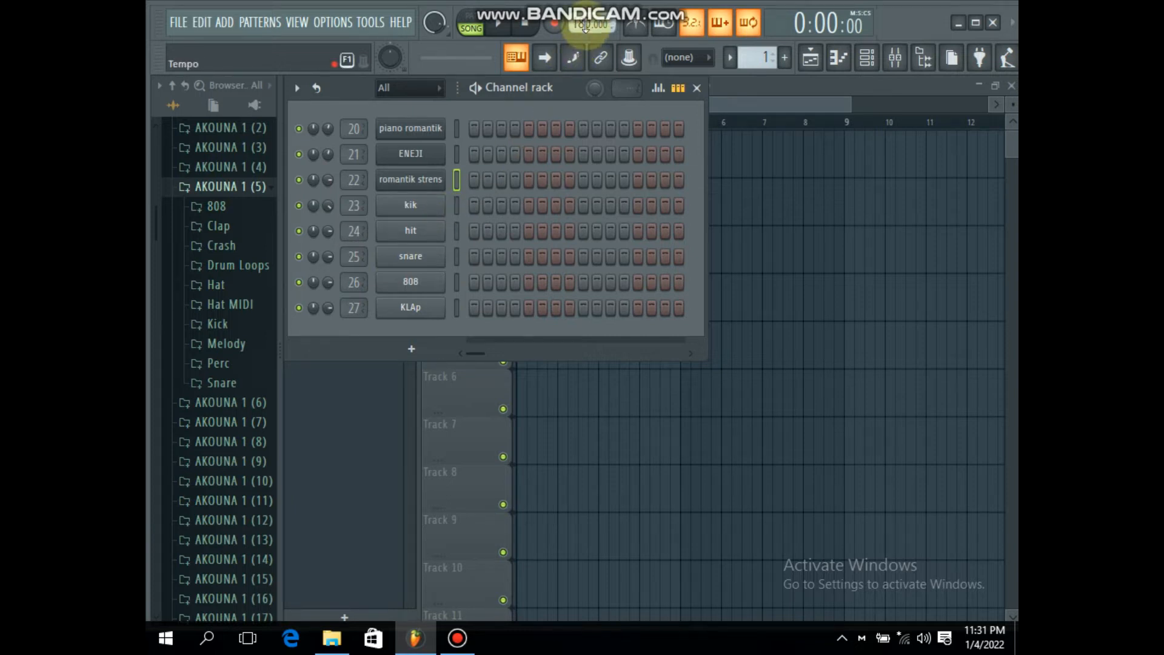
Step: Enter a C5, E5, G5 chord at bar 1 in the romantik strens piano roll and shorten it to fit within the bar
right_click(446, 181)
left_click(449, 177)
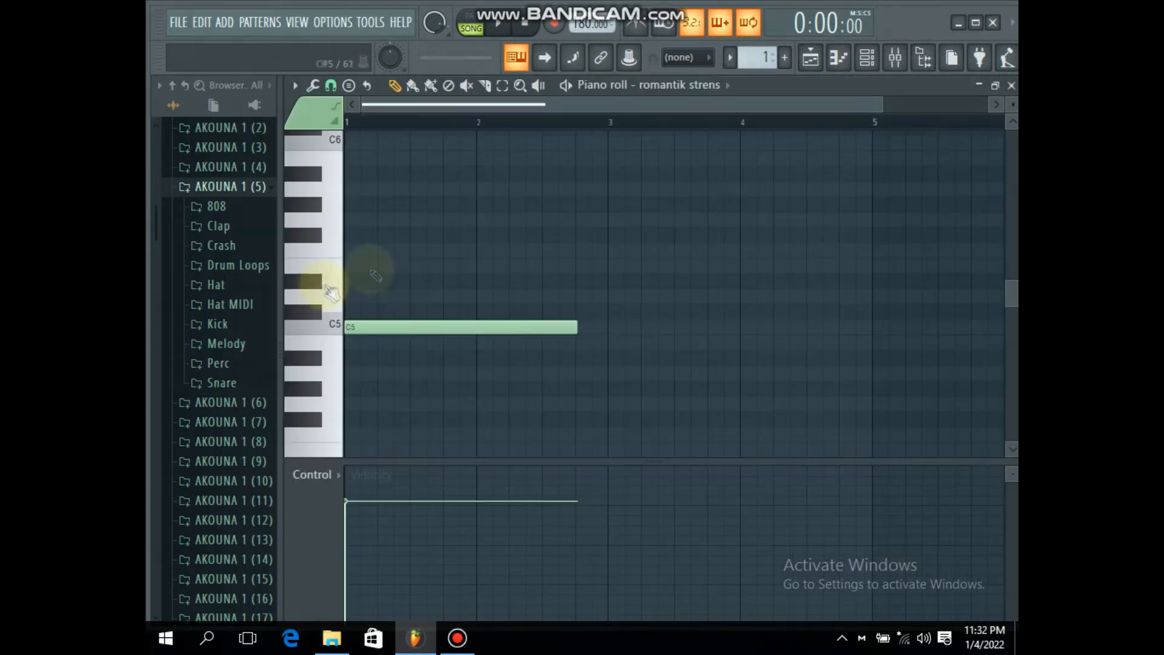
left_click(348, 265)
left_click(348, 218)
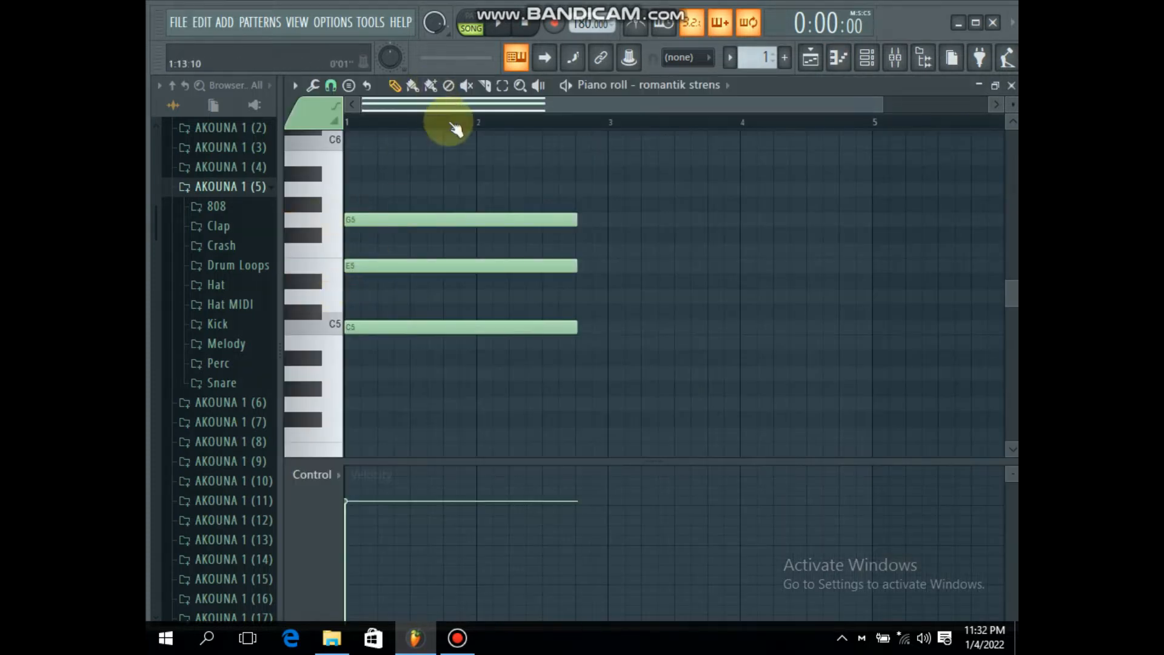
scroll(449, 123, "down", 1)
key("ctrl+a")
left_click_drag(534, 332, 456, 316)
Step: Add the second chord at bar 2 with the notes B4, D5 and G5, removing any misplaced note
scroll(446, 339, "down", 2)
mouse_move(457, 265)
left_mouse_down()
mouse_move(456, 246)
mouse_move(465, 251)
left_mouse_up()
right_click(467, 311)
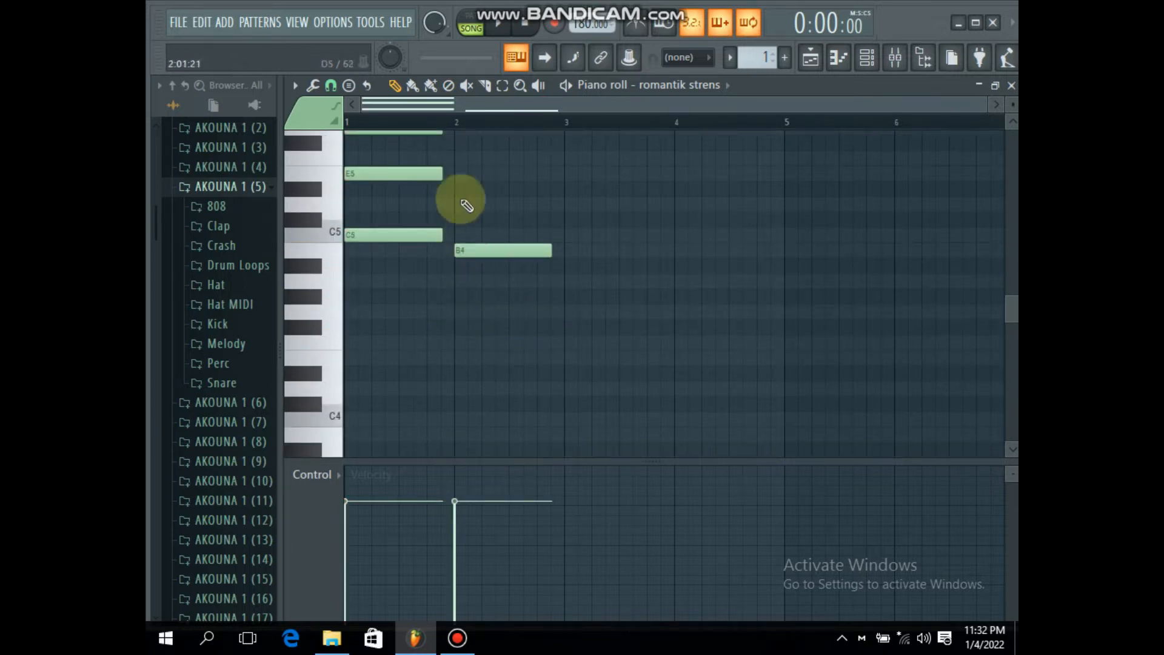
scroll(464, 201, "up", 2)
left_click(462, 217)
left_click(458, 291)
scroll(567, 245, "down", 1)
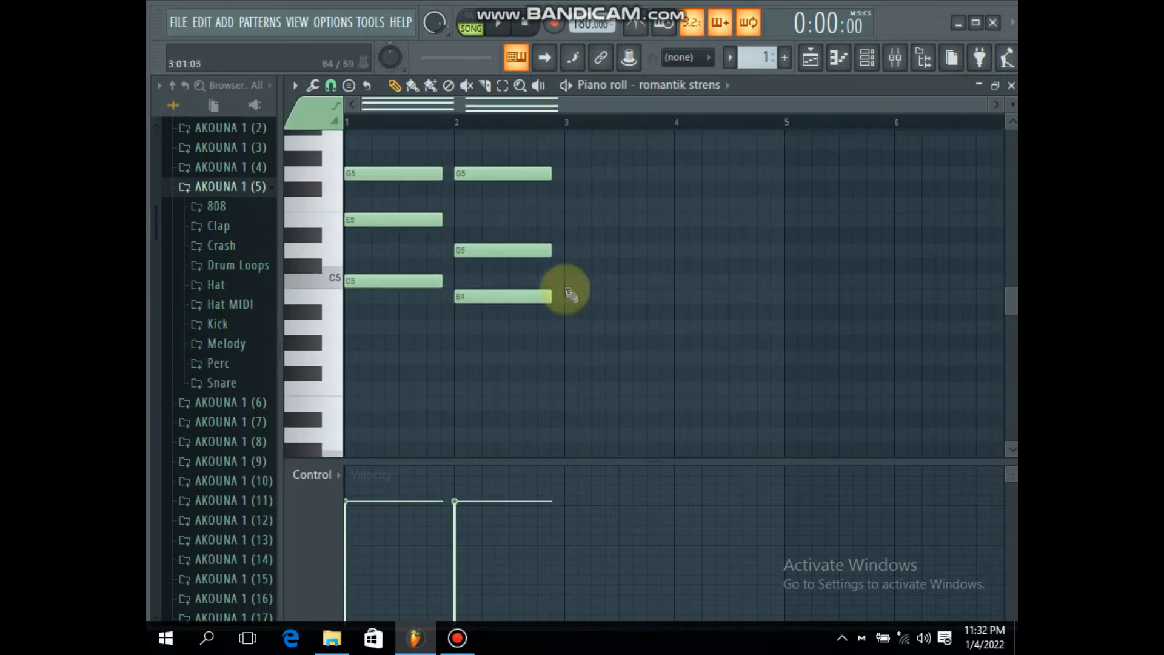
Step: Add the third chord at bar 3 with the notes C5, E5 and A5
left_click(567, 286)
scroll(568, 175, "up", 1)
left_click_drag(574, 201, 573, 183)
left_click_drag(573, 236, 573, 266)
Step: Add the fourth chord at bar 4 with the notes C5, F5 and A5
left_click_drag(678, 276, 702, 323)
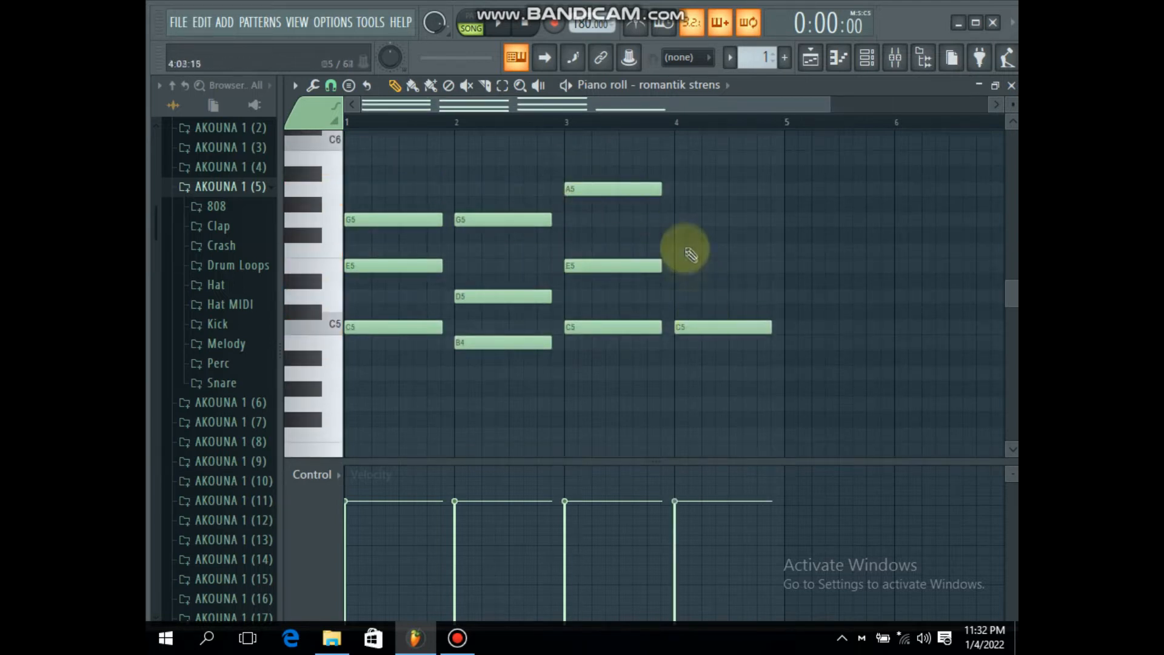
left_click(686, 249)
left_click(683, 194)
scroll(678, 115, "down", 3)
scroll(685, 121, "up", 3)
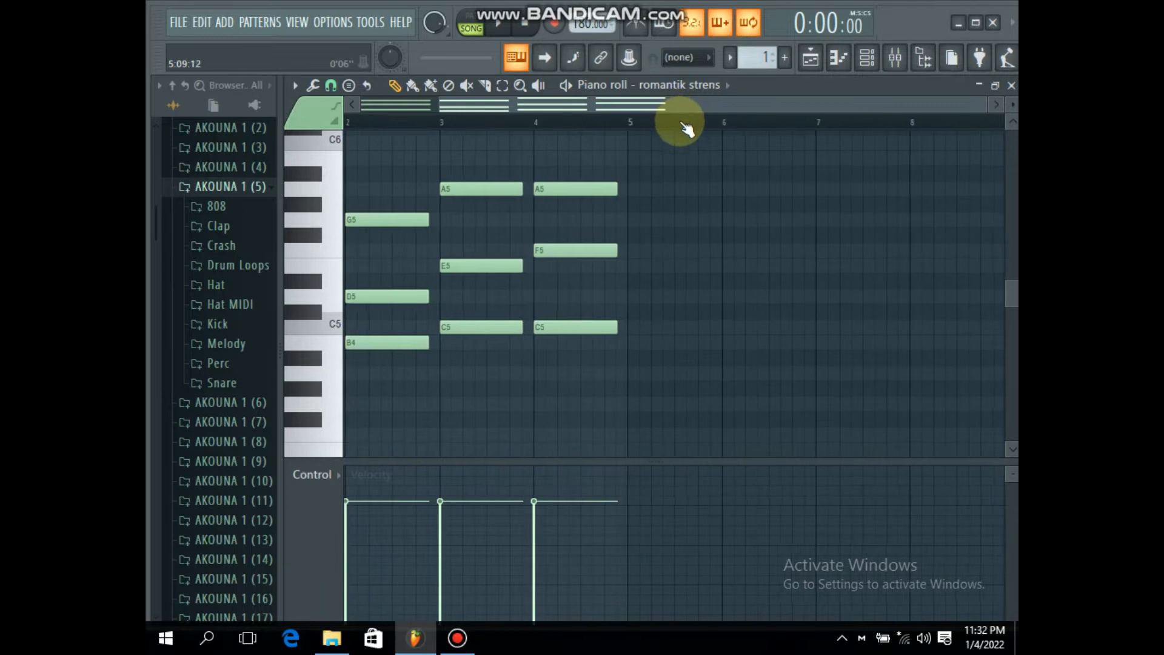
Step: Close the piano roll and place Pattern 1 on Track 1 of the playlist, starting at bar 1
left_click(1010, 85)
left_click(772, 239)
left_click_drag(625, 221, 501, 97)
scroll(624, 118, "down", 3)
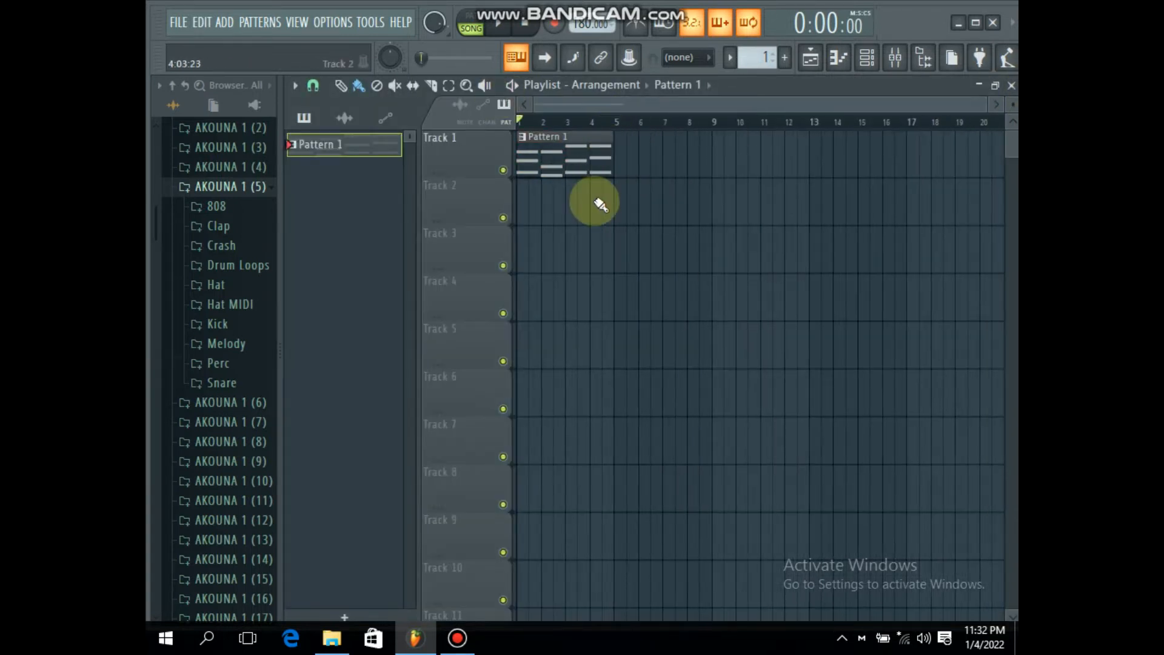
Step: Play the arrangement and lower the volume of the romantik strens channel while listening
left_click(867, 57)
left_click(500, 28)
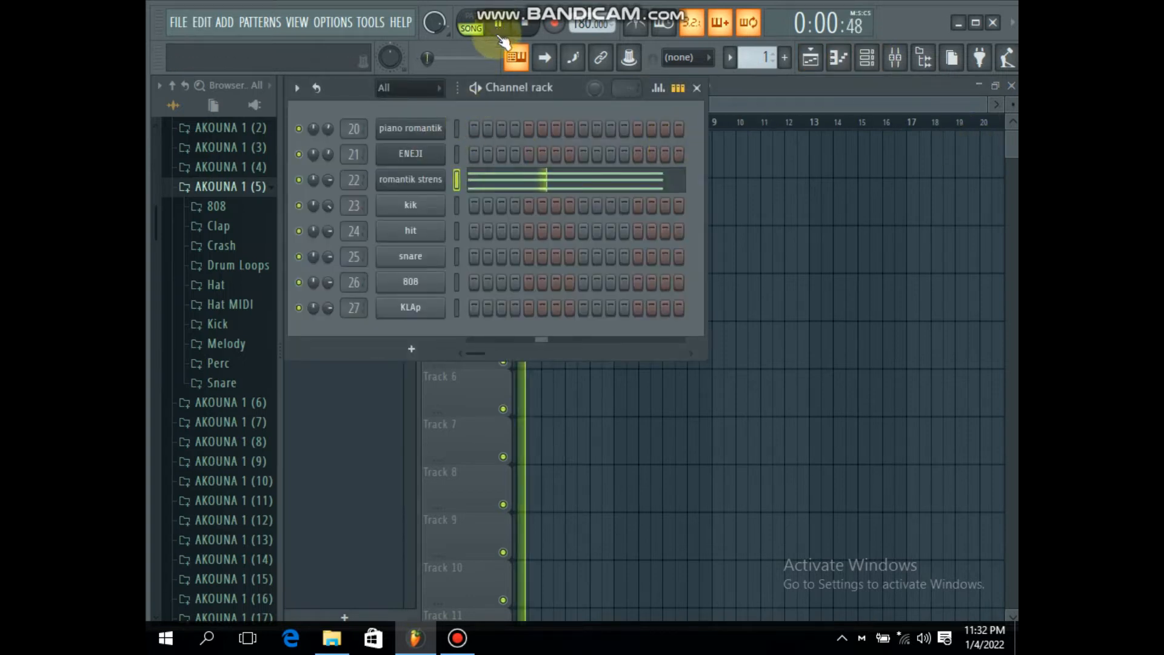
left_click(782, 198)
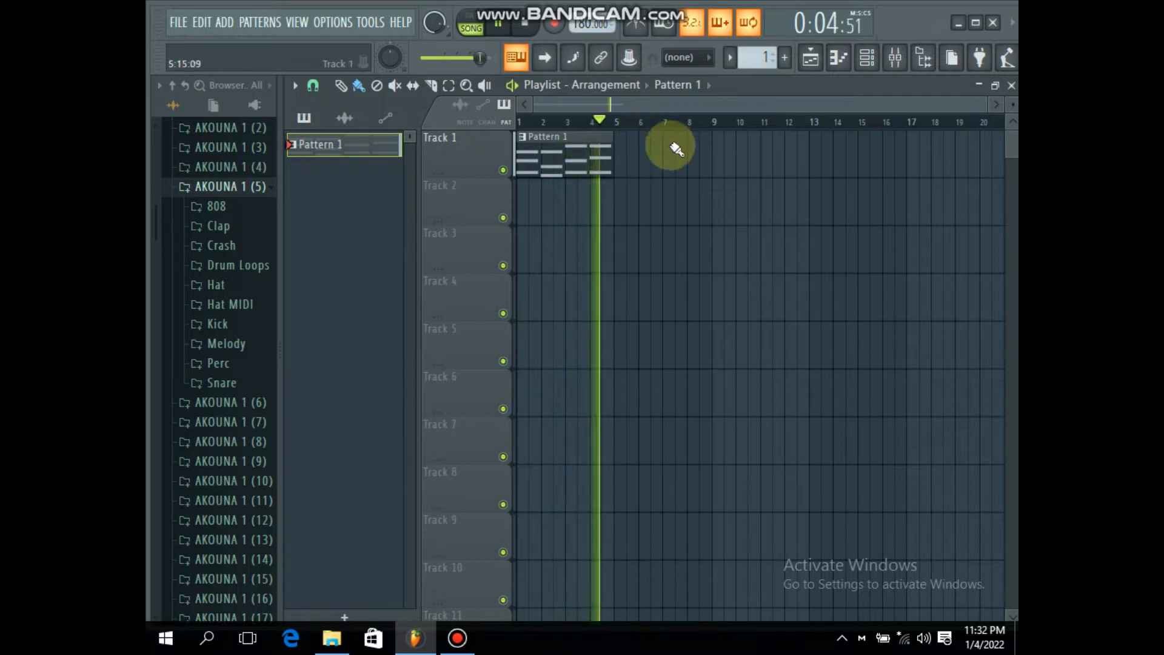
left_click(866, 61)
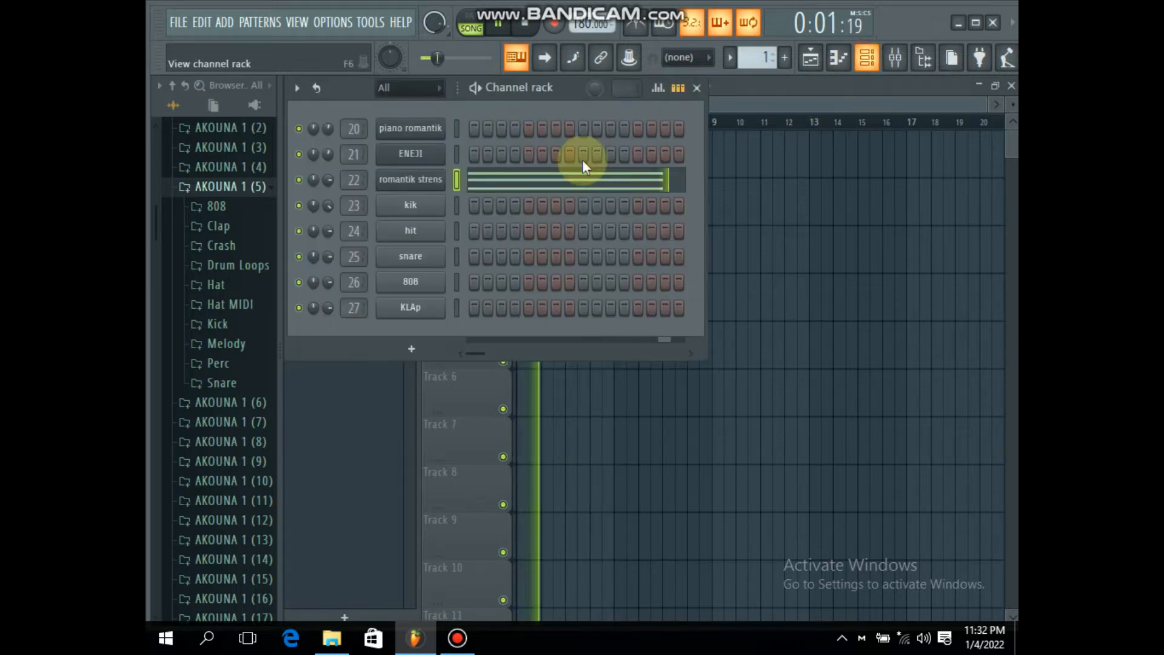
left_click_drag(328, 180, 328, 198)
key("space")
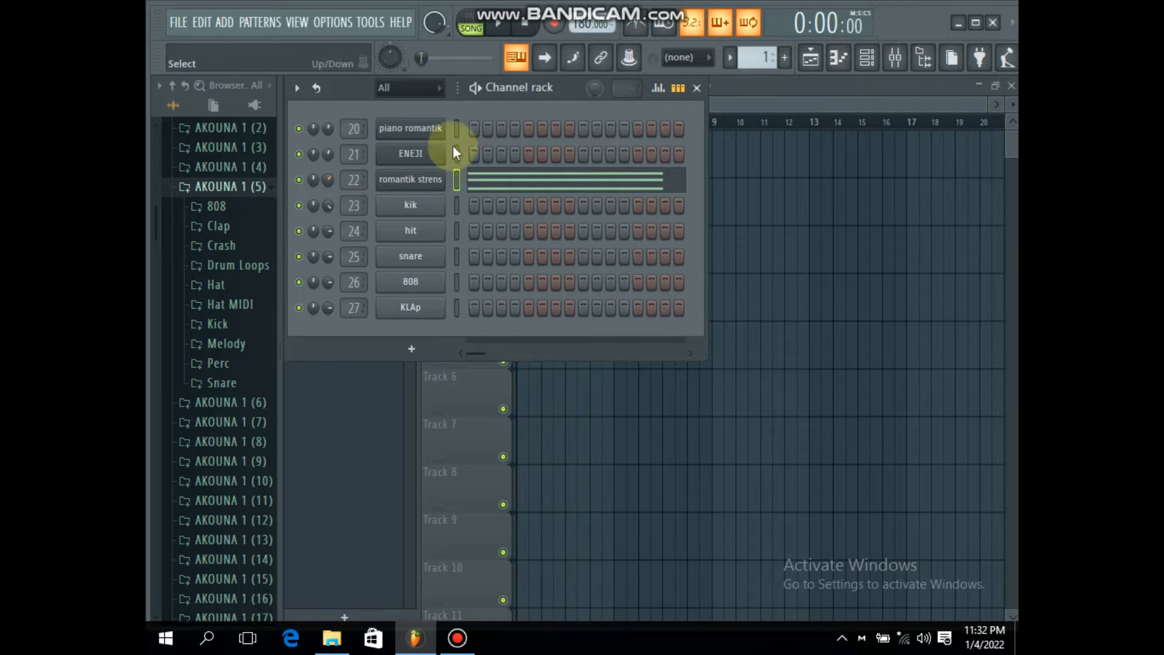
Step: Fill the hit channel with a note on every 2 steps and start playback
right_click(416, 240)
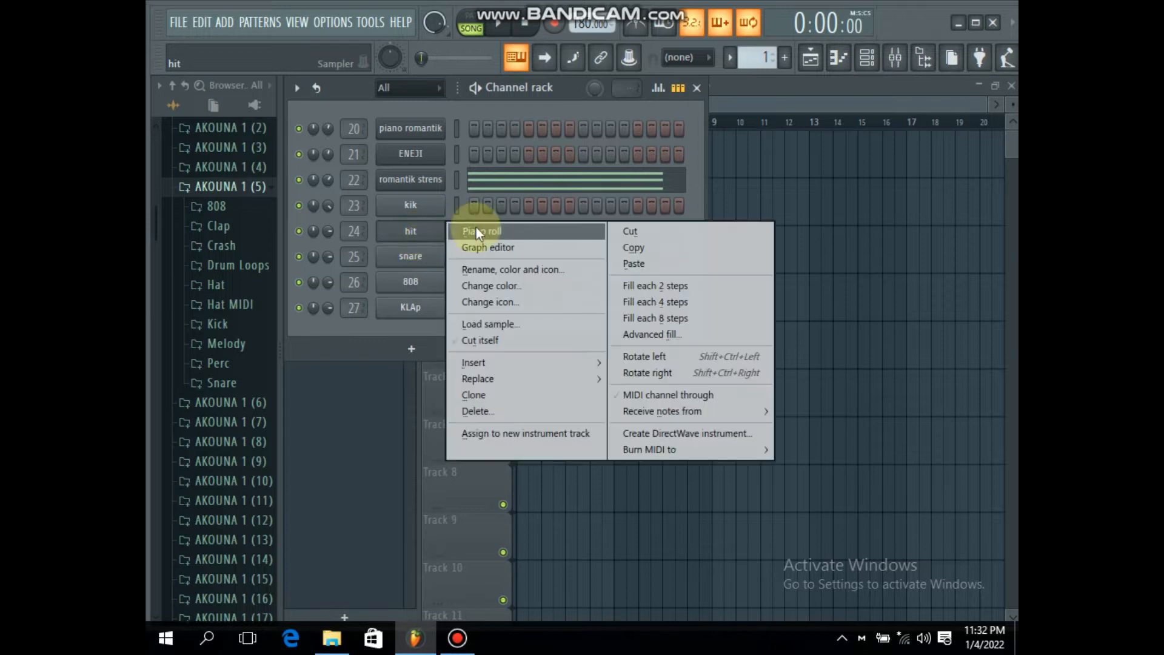
left_click(668, 288)
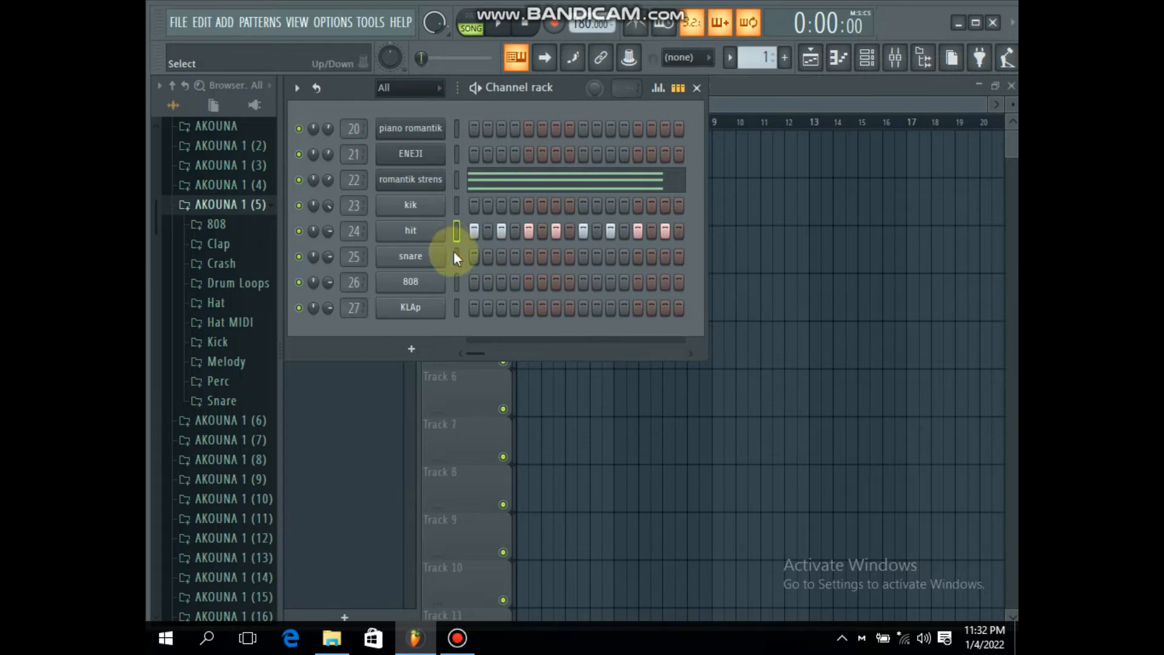
key("space")
Step: Open the hit channel in the piano roll and lengthen all its notes to one step each
right_click(453, 231)
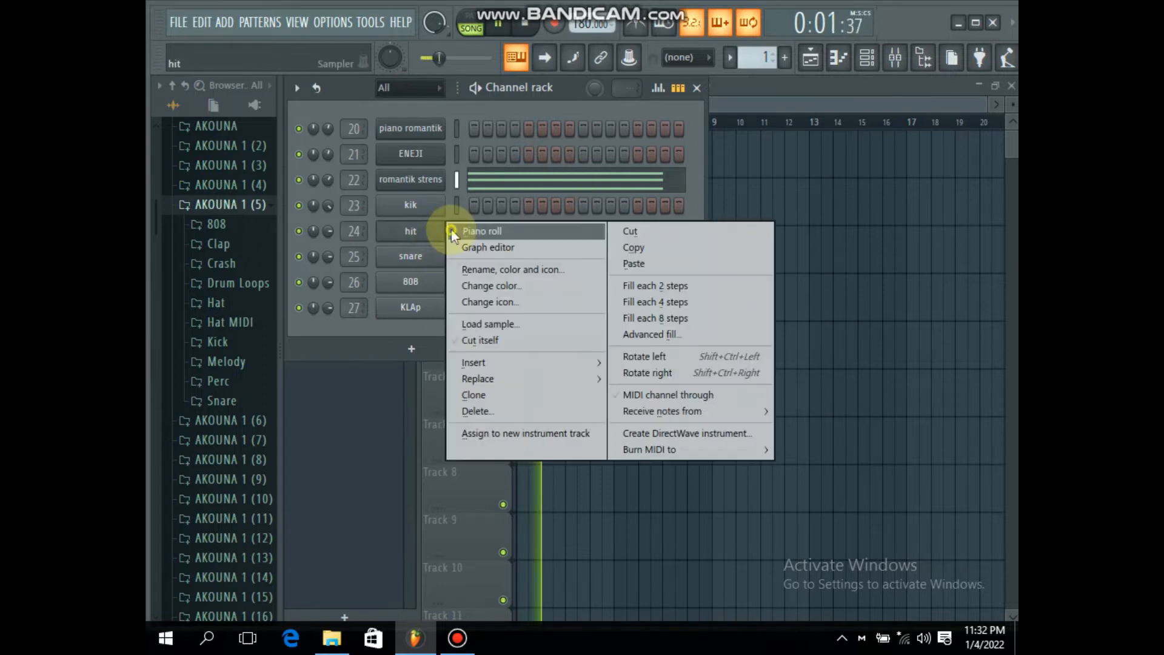
left_click(482, 231)
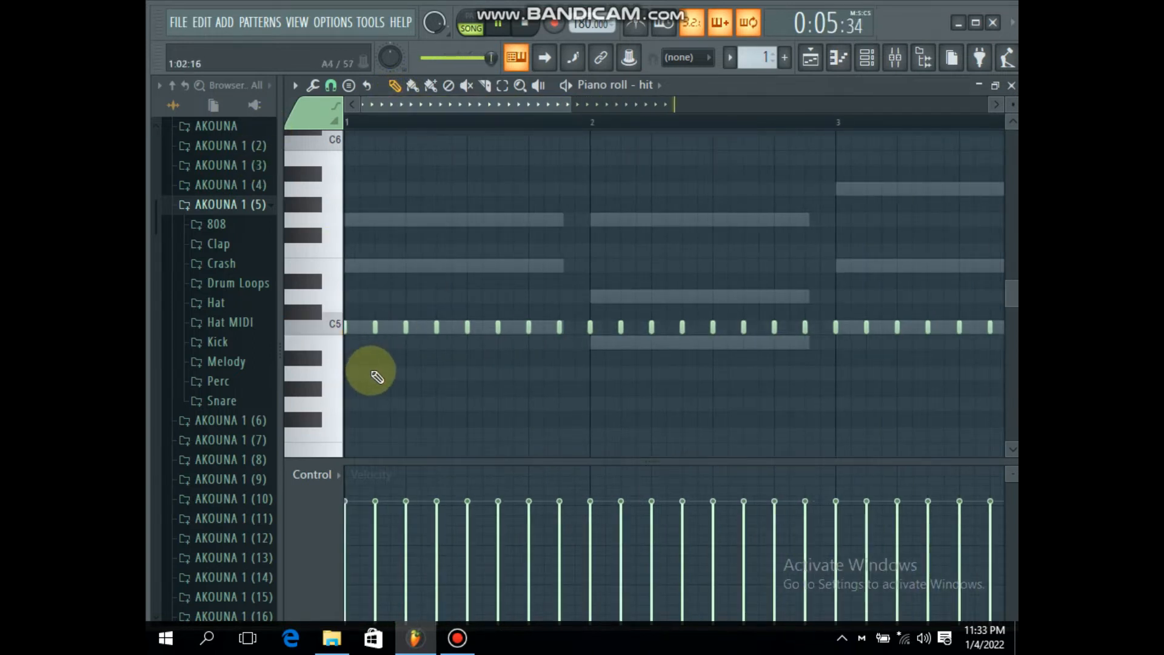
scroll(357, 113, "up", 3)
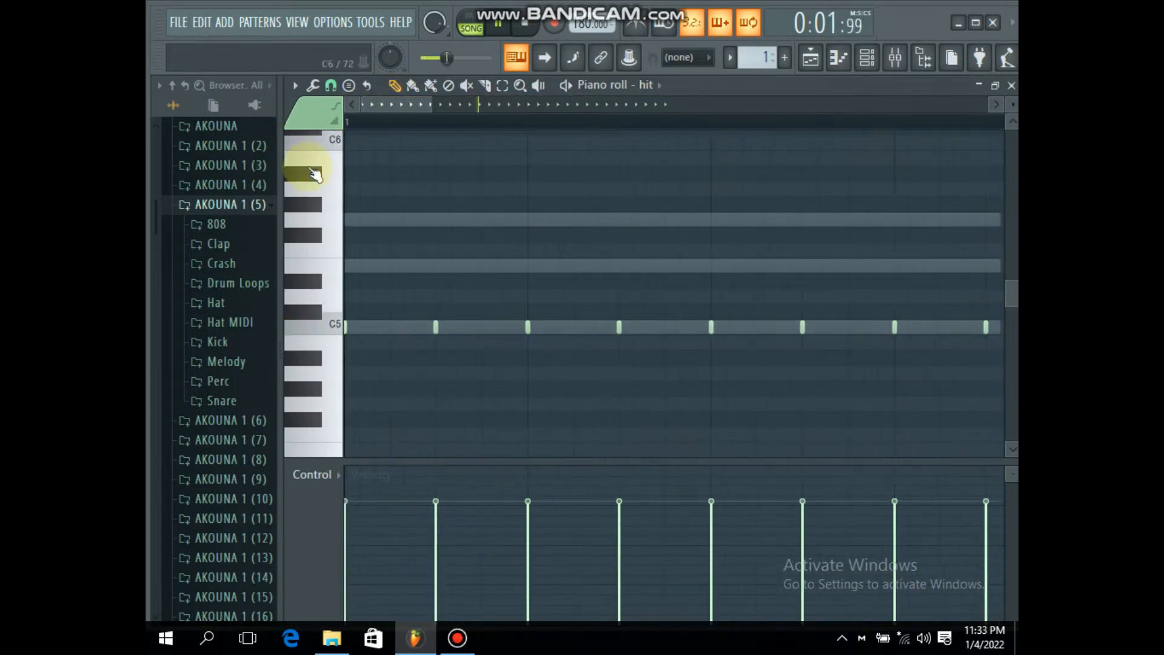
key("ctrl+a")
left_click_drag(440, 327, 472, 327)
left_click(458, 390, "ctrl")
Step: Add extra C5 hit notes at steps 2 and 6 of bar 1 and step 14 of bar 4, and stop playback
left_click(406, 324)
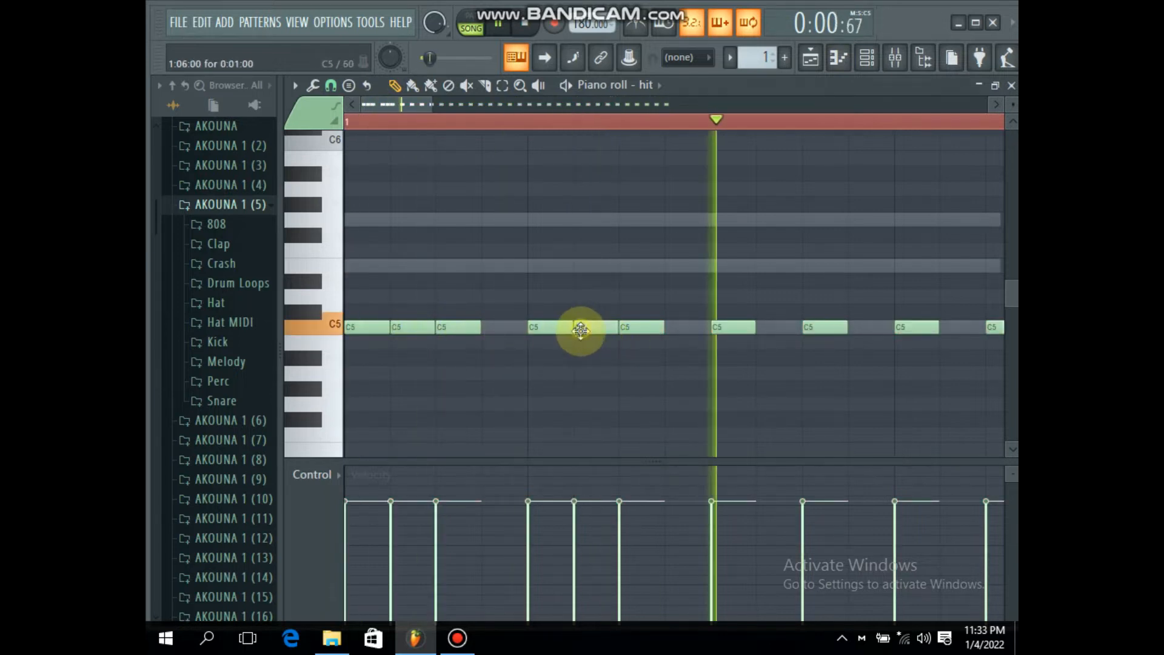
left_click(577, 328)
scroll(479, 121, "down", 5)
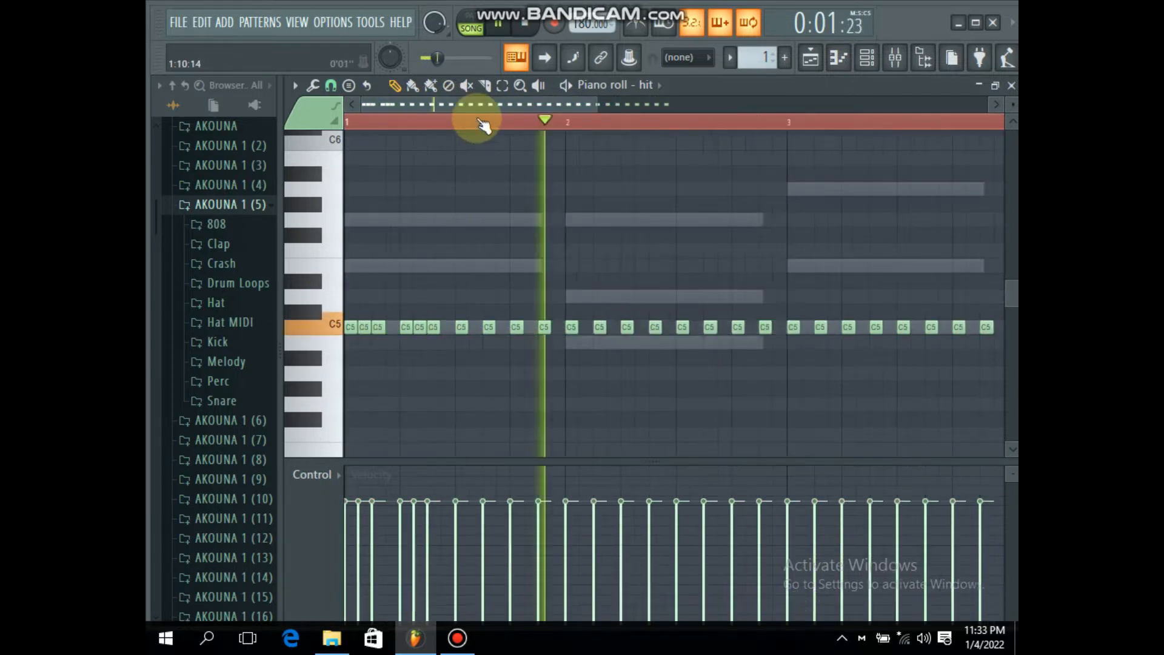
scroll(694, 130, "up", 4)
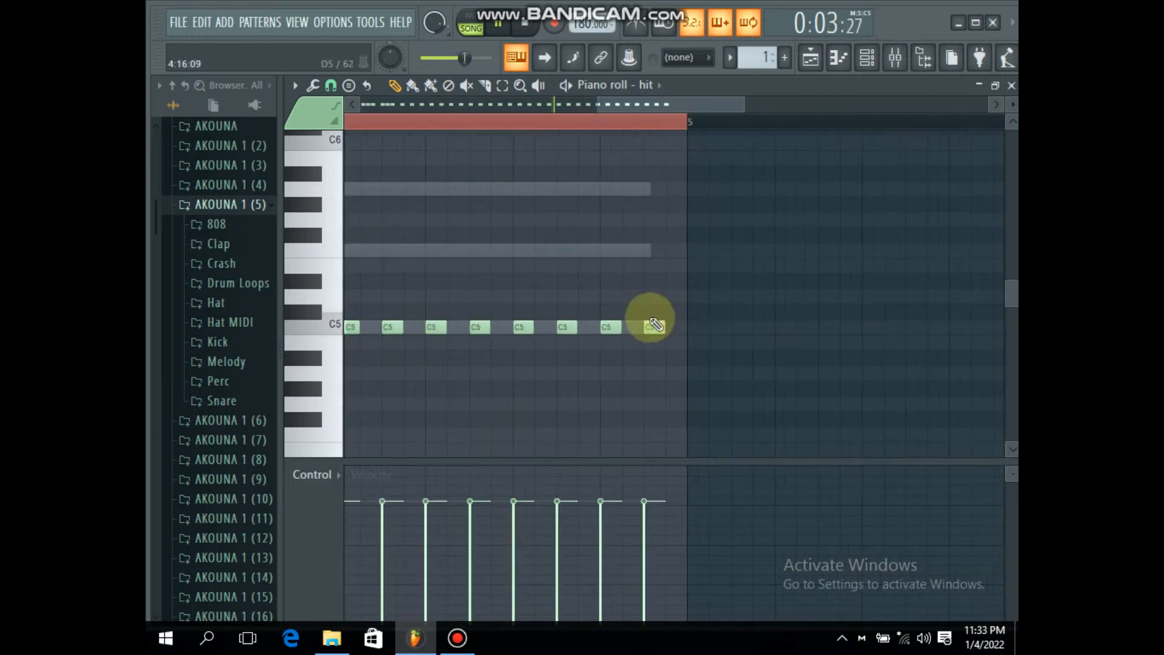
left_click(624, 328)
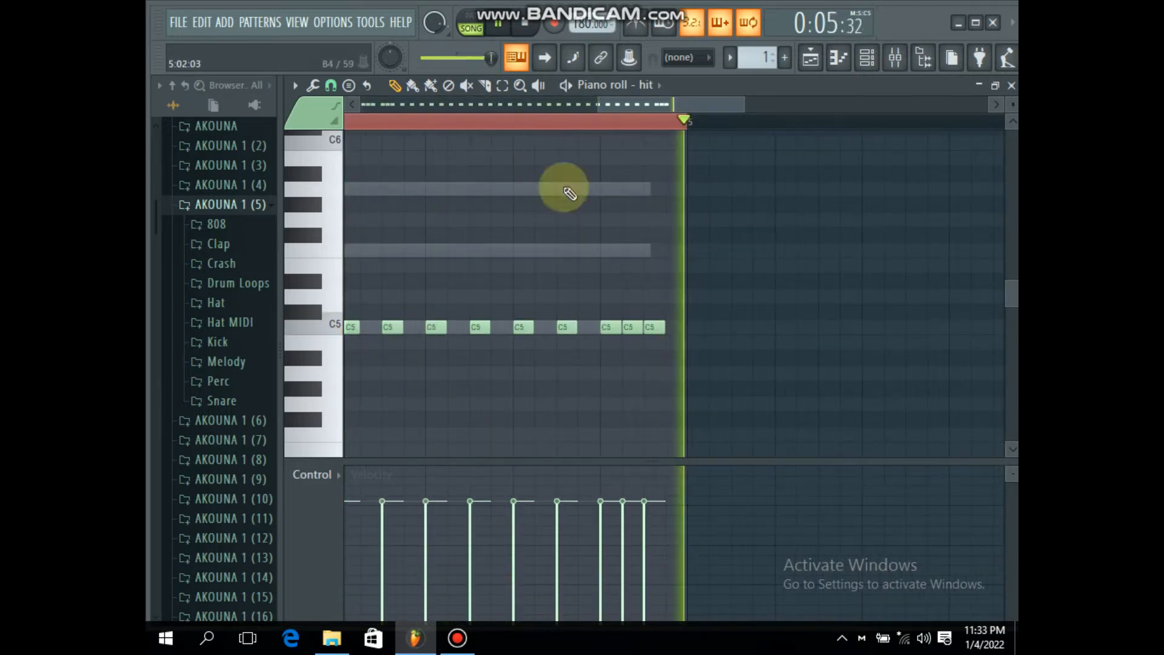
left_click(1011, 86)
key("space")
Step: Open the snare channel in the piano roll and add a C5 note at step 9 of each of the four bars
right_click(447, 263)
left_click(463, 255)
left_click(531, 329)
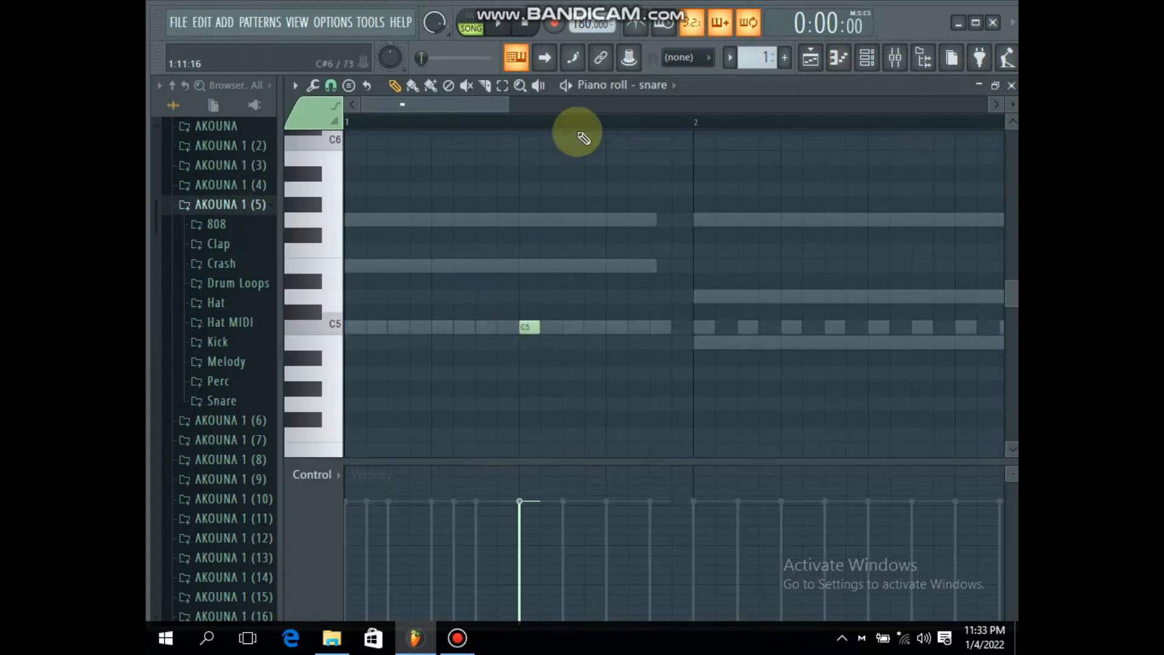
scroll(578, 121, "down", 2)
left_click(731, 327)
key("space")
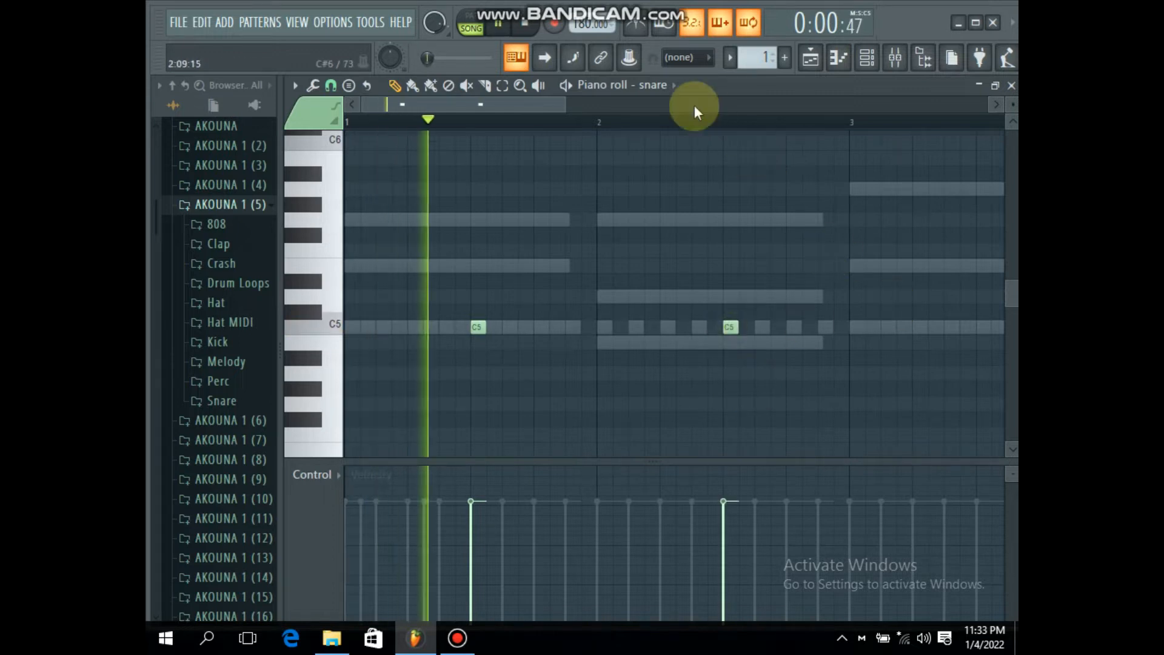
scroll(694, 105, "right", 3)
left_click(793, 328)
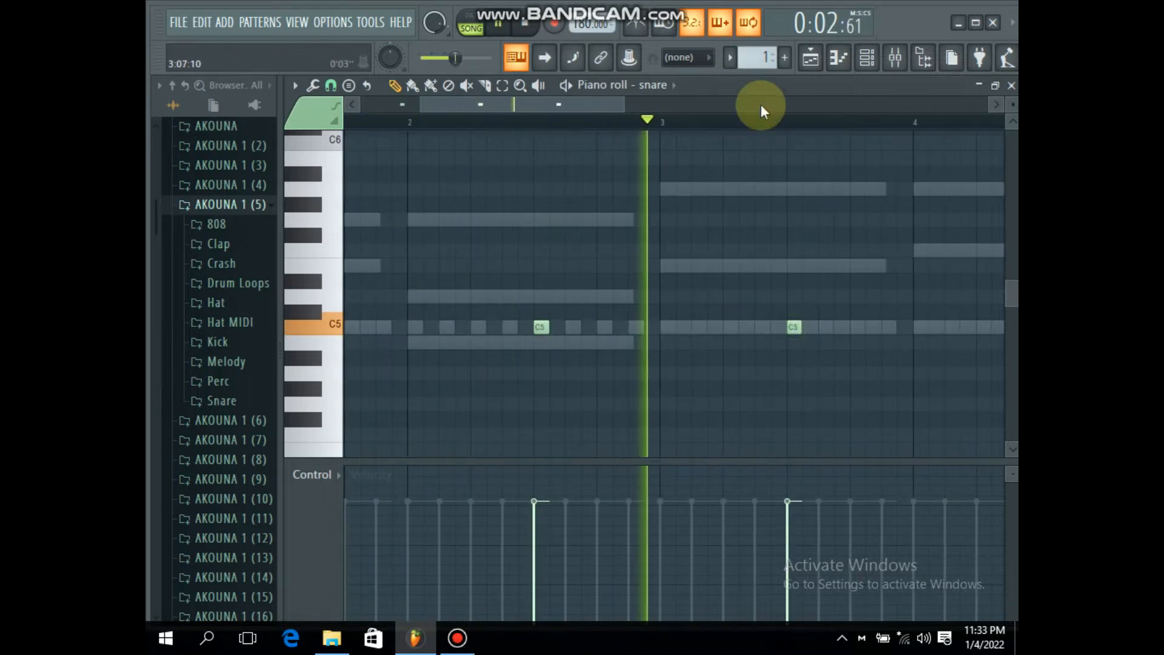
scroll(758, 104, "right", 4)
left_click(667, 327)
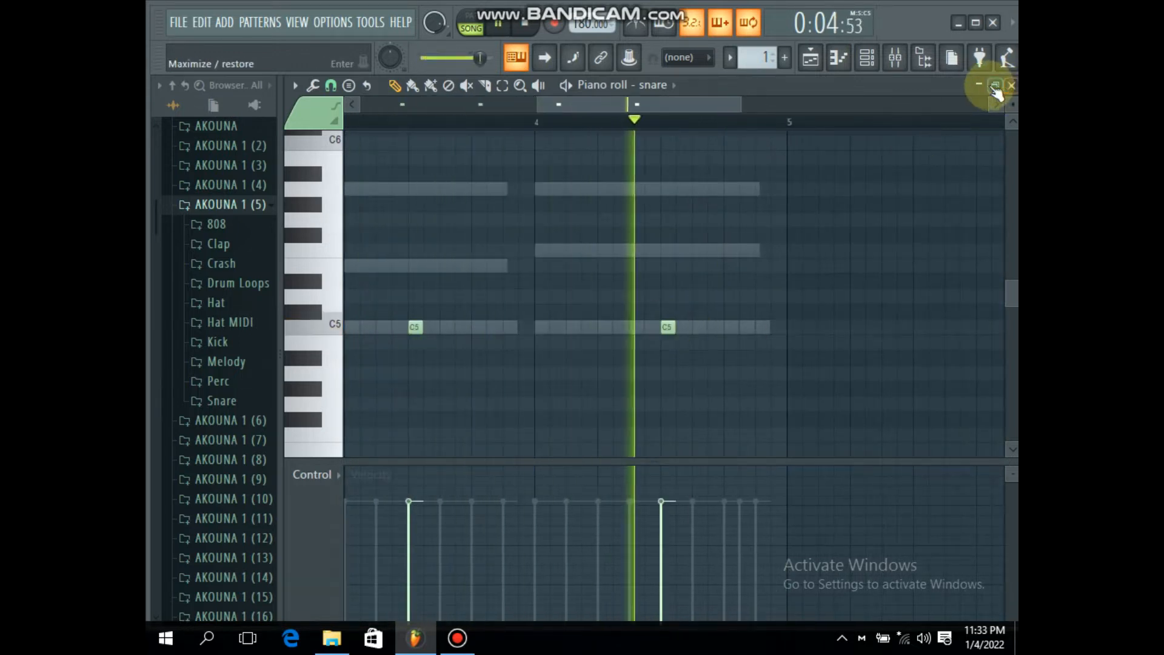
left_click(1011, 85)
Step: Open the KLAp channel in the piano roll and place a trial C5 clap in bar 1, auditioning its timing
right_click(410, 307)
left_click(509, 303)
scroll(481, 112, "up", 2)
key("space")
key("space")
left_click_drag(600, 104, 198, 200)
key("space")
left_click(608, 327)
key("space")
key("space")
Step: Replace the trial clap with C5 notes at step 13 of bar 1 and step 3 of bar 2
key("space")
key("space")
mouse_move(612, 326)
left_mouse_down()
mouse_move(569, 327)
mouse_move(606, 327)
left_mouse_up()
Step: Duplicate the claps of bars 1 and 2 into bars 3 and 4, close the piano roll and start playback
key("space")
right_click(570, 328)
key("space")
key("space")
left_click(589, 327)
left_click(740, 327)
key("space")
scroll(700, 130, "down", 2)
scroll(695, 125, "down", 2)
key("space")
left_click_drag(571, 125, 159, 238)
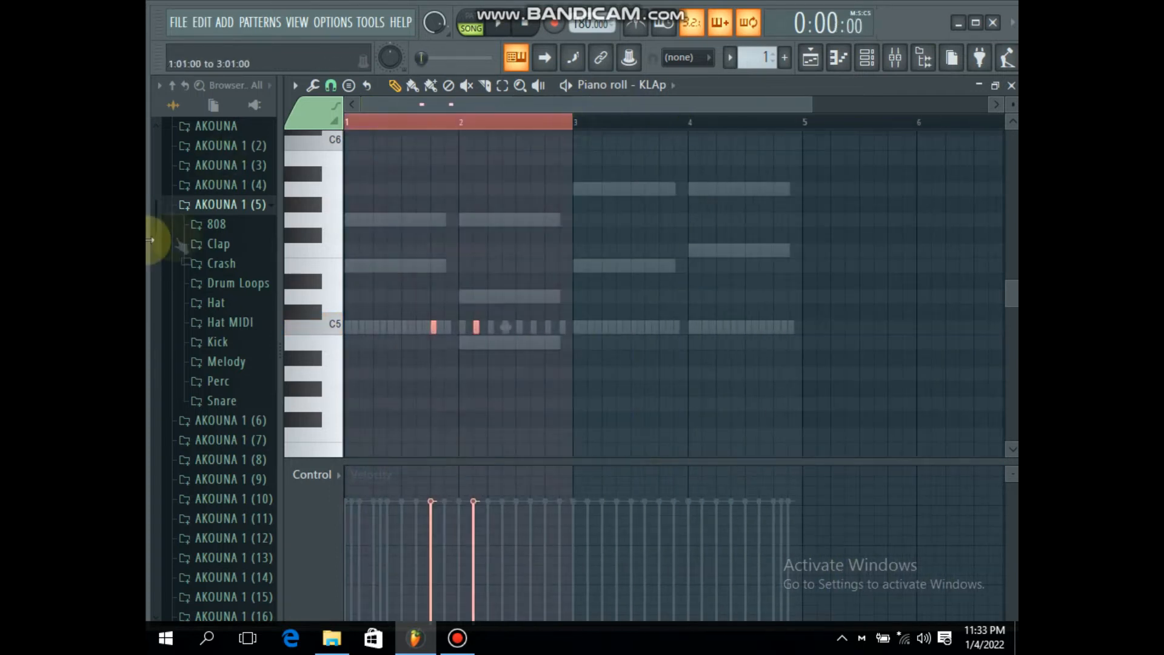
key("ctrl+b")
left_click(1010, 86)
key("space")
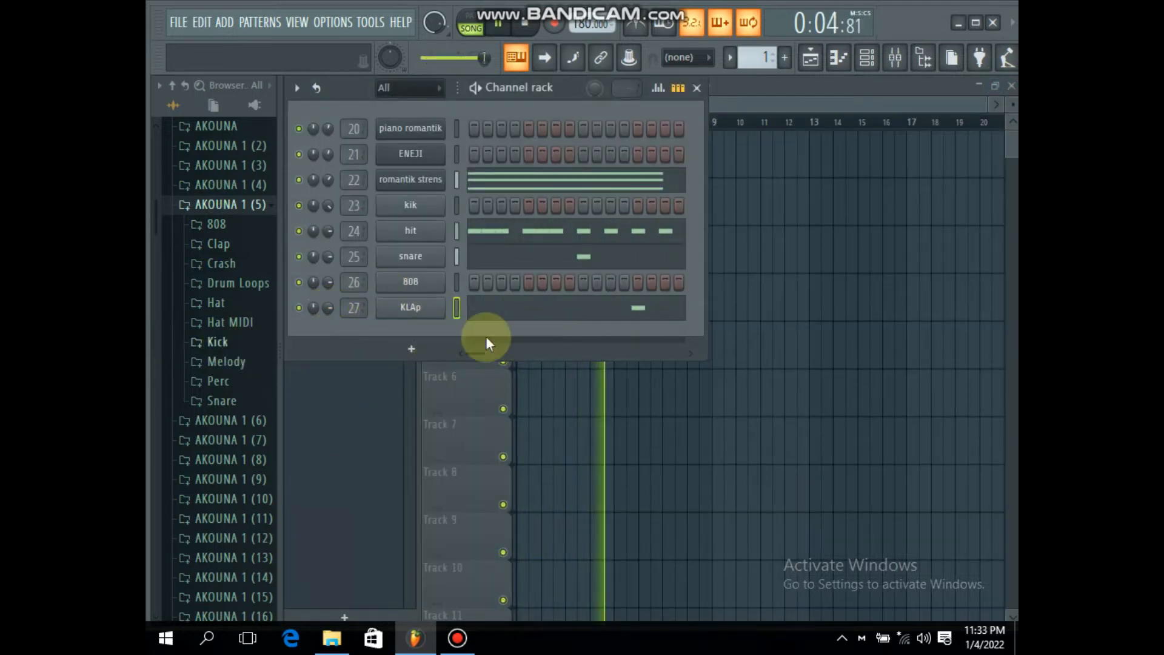
Step: Reopen the KLAp notes and move the bar 1 clap to step 15, checking it by playback
key("space")
left_click(507, 311)
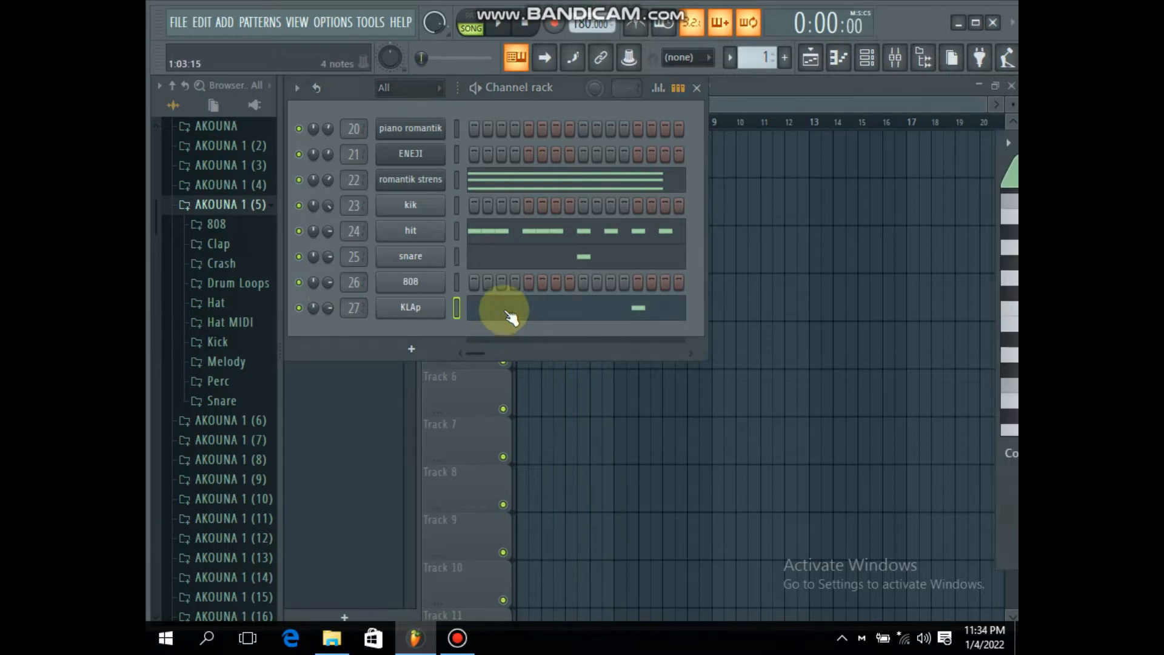
key("space")
right_click(512, 326)
left_click(532, 322)
key("space")
key("space")
key("space")
right_click(543, 327)
left_click(568, 327)
key("space")
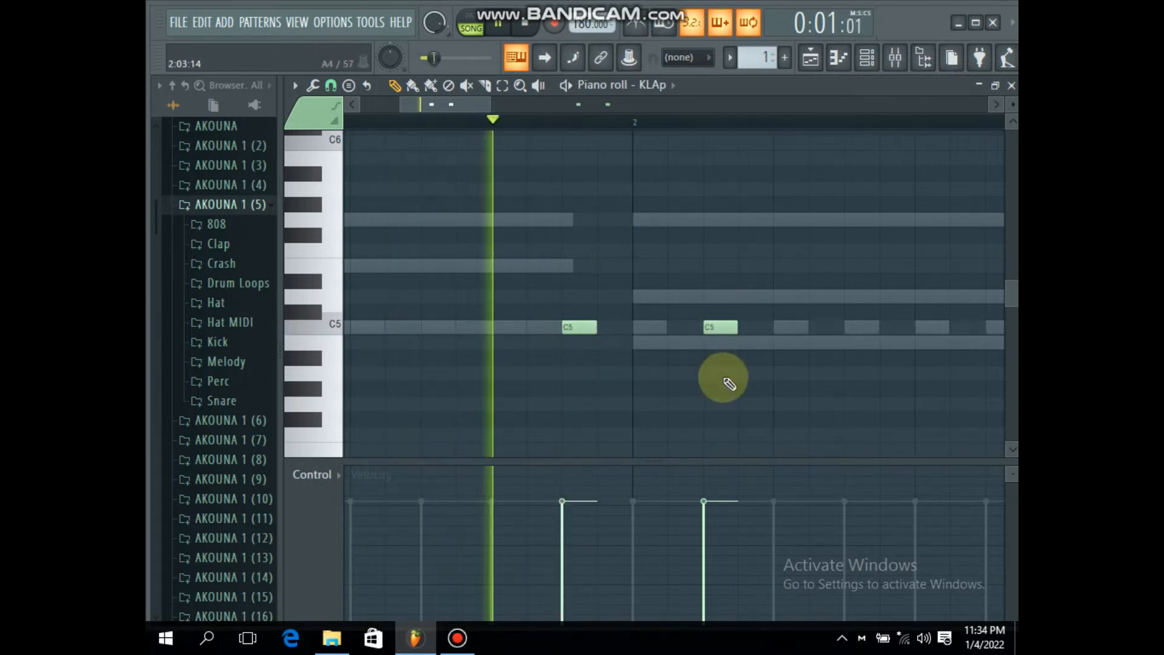
Step: Move the late clap in bar 3 to step 15 and start playback
scroll(659, 129, "down", 3)
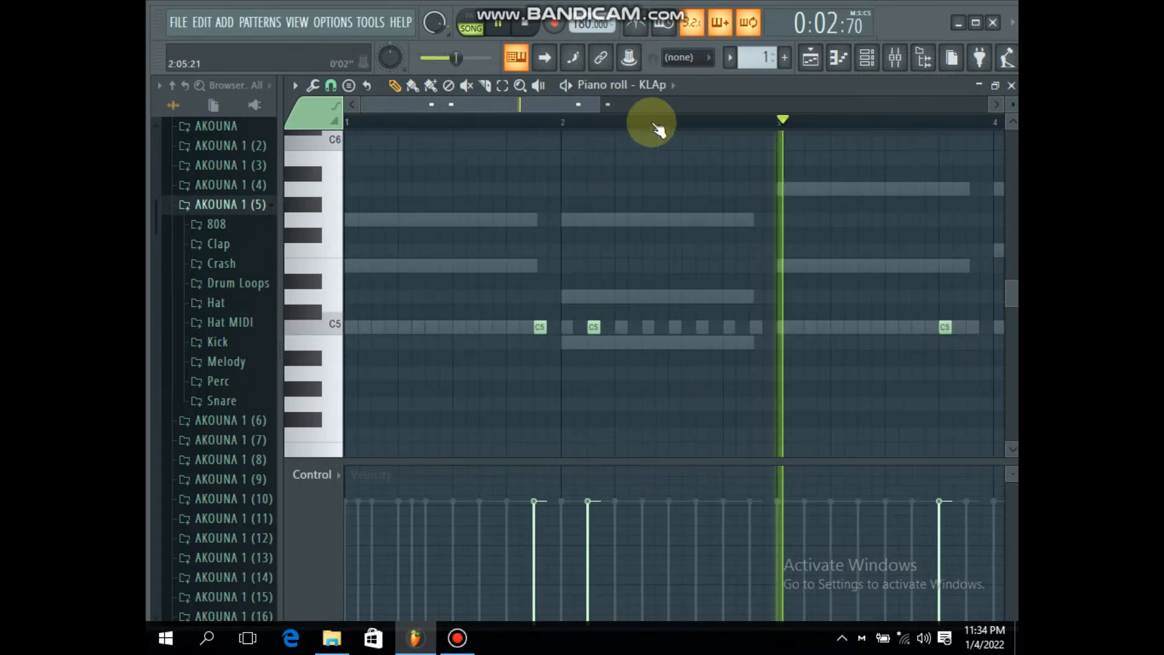
scroll(659, 126, "down", 2)
key("space")
scroll(705, 123, "up", 4)
left_click(458, 331)
right_click(383, 332)
key("space")
Step: Add another C5 clap at step 9 of bar 4 and close the piano roll
scroll(689, 123, "down", 2)
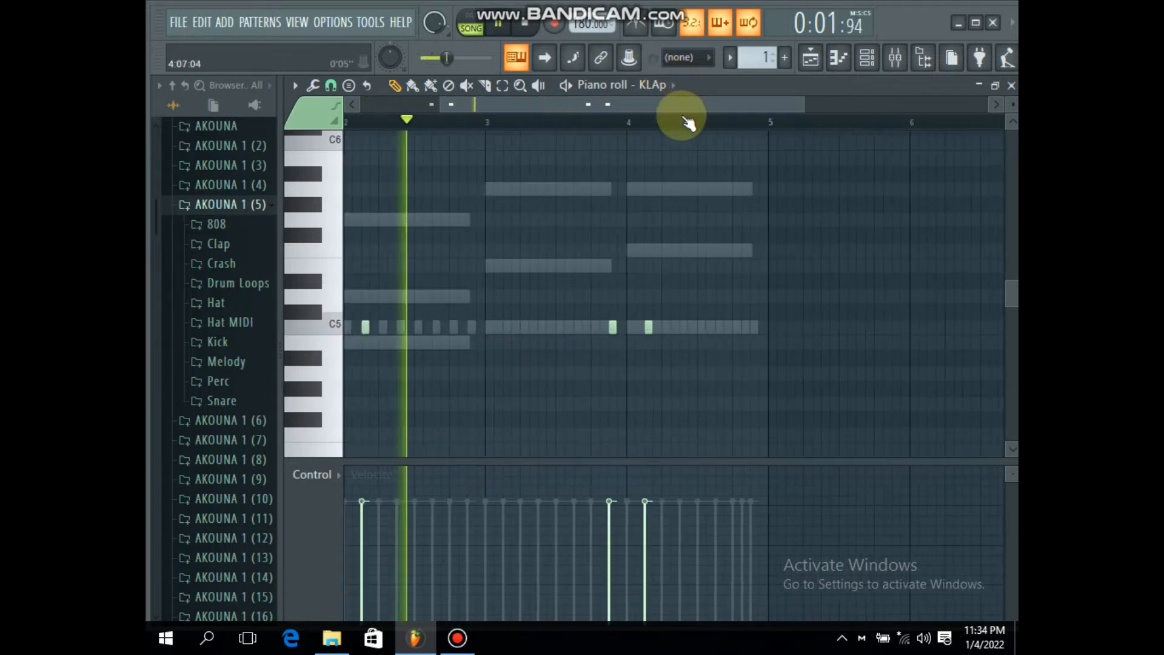
scroll(764, 124, "up", 2)
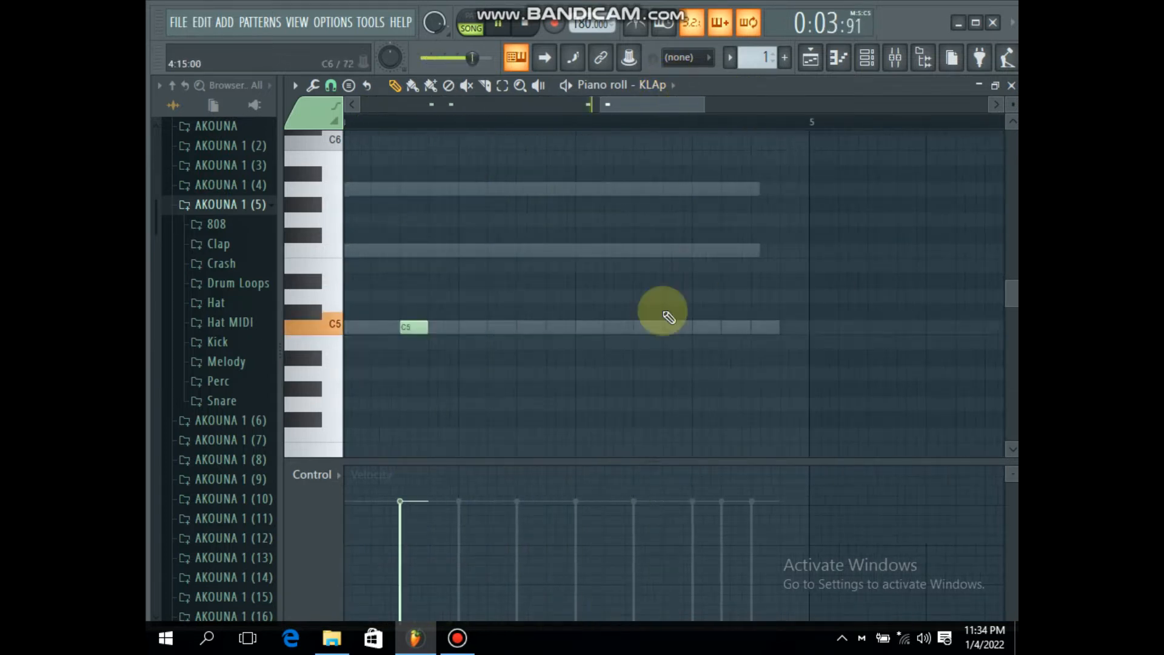
left_click(1011, 85)
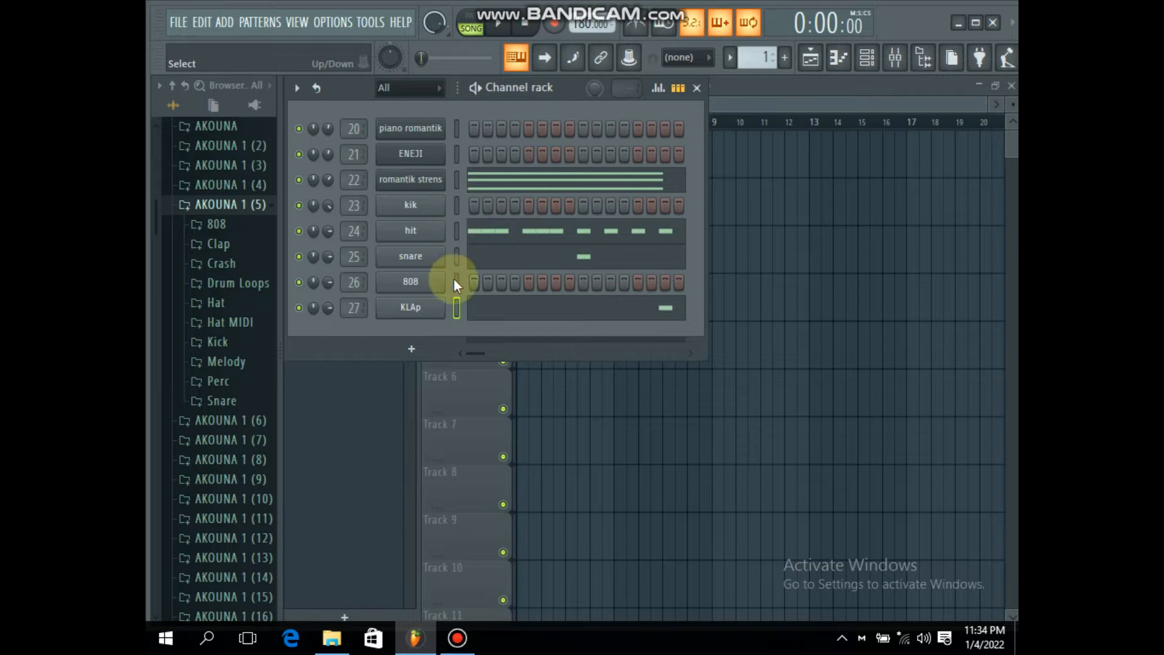
Step: Open the piano romantik channel in the piano roll and place a C5 note at the start of bar 1
left_click(456, 132)
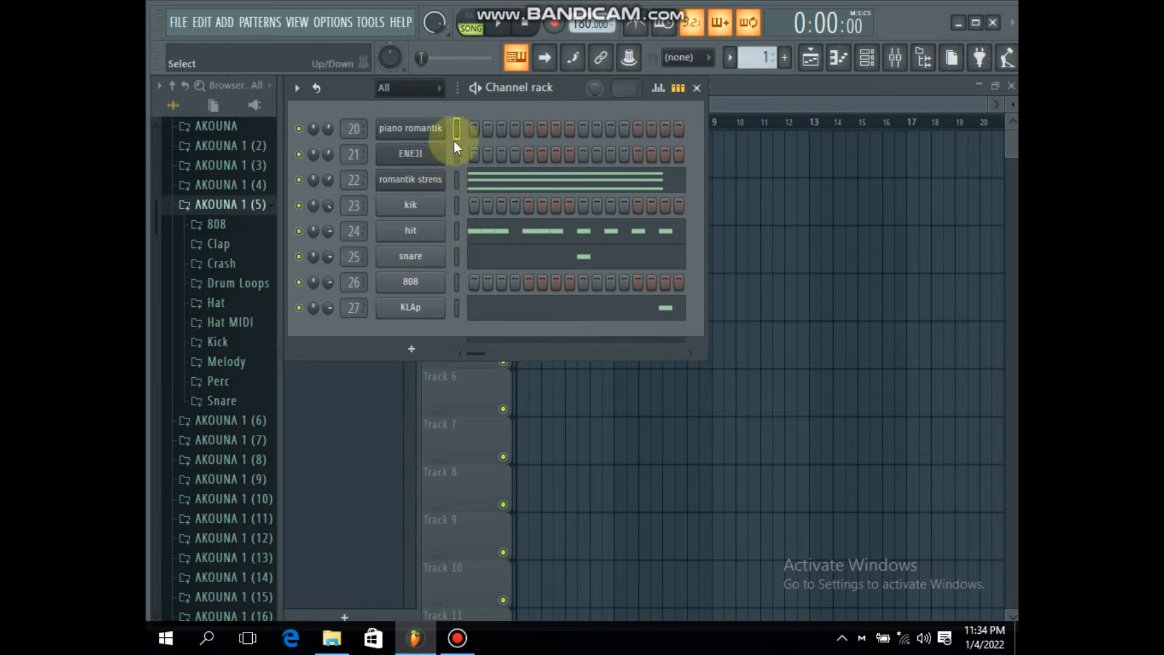
right_click(422, 129)
left_click(454, 128)
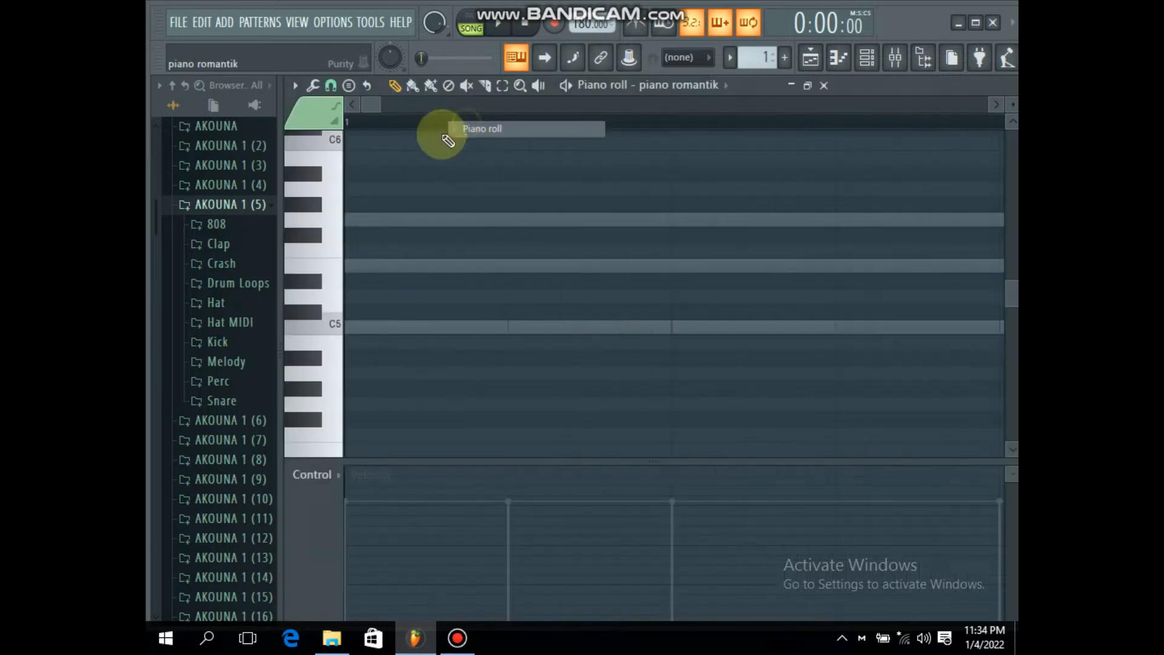
scroll(336, 268, "down", 2)
left_click(360, 281)
key("space")
key("space")
left_click(456, 174)
left_click(873, 58)
left_click(751, 202)
key("space")
key("space")
left_click(541, 175)
left_click(603, 280)
Step: Lengthen the opening C5 piano note to four steps, then audition an E5 at step 7 and remove it
key("space")
key("space")
right_click(602, 281)
right_click(446, 175)
left_click_drag(373, 282, 469, 285)
left_click(539, 219)
Step: Set the bar 1 piano melody to four-step notes: C7 at step 1, F7 at step 9 and C7 at step 13
key("space")
key("space")
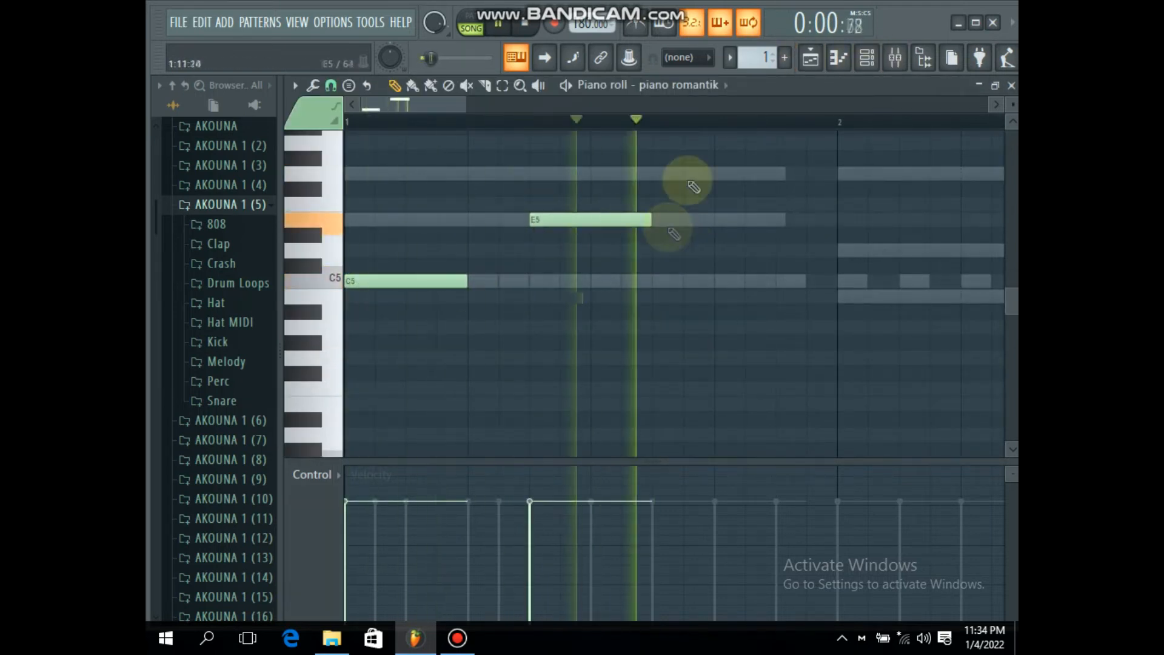
right_click(612, 221)
scroll(397, 257, "up", 7)
left_click(364, 232)
left_click_drag(466, 105, 591, 105)
left_click(463, 250)
Step: Add four-step piano notes G6 at step 1 and B6 at step 5 of bar 2
key("space")
left_click(521, 323)
left_click(594, 357)
left_click_drag(623, 359, 609, 404)
Step: Add four-step piano notes E7 at step 9 and B6 at step 13 of bar 2, auditioning the melody
key("space")
left_click(625, 342)
left_click_drag(625, 342, 638, 343)
left_click(694, 301)
key("space")
key("space")
left_click_drag(704, 300, 709, 261)
Step: Continue the piano melody in bar 3 with G6 at step 1, F6 at step 5 and E6 at step 9
key("space")
left_click(748, 344)
key("space")
left_click_drag(591, 104, 719, 105)
scroll(640, 305, "down", 1)
key("space")
key("space")
left_click_drag(638, 343, 636, 359)
left_click(676, 389)
left_click_drag(709, 363, 706, 409)
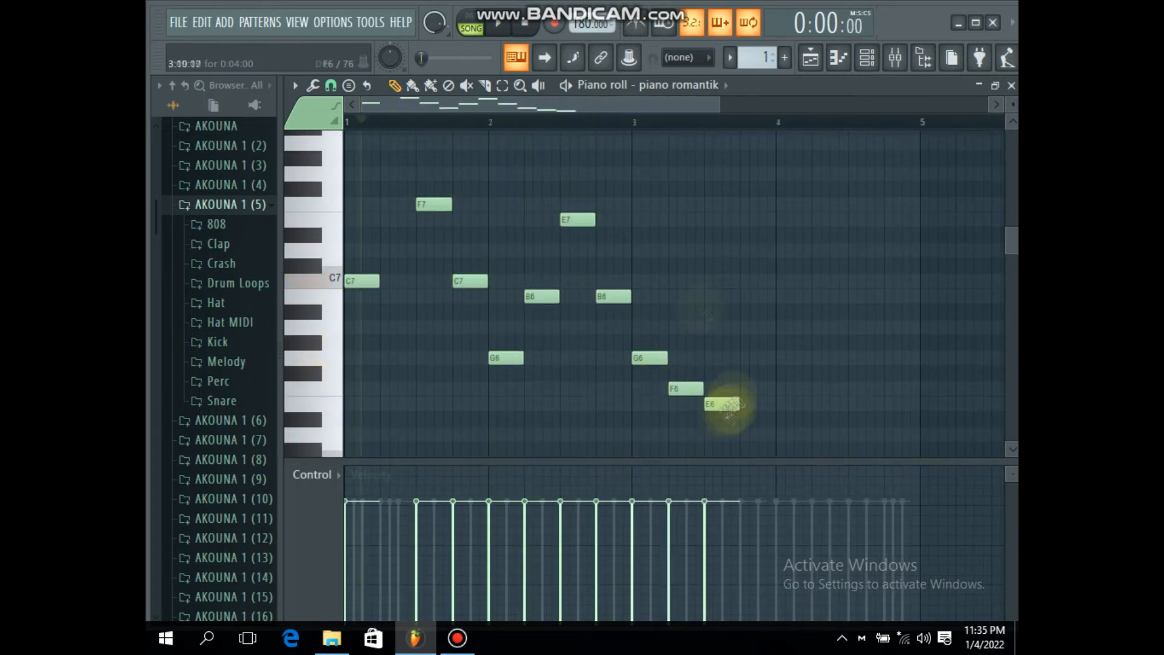
key("space")
Step: Complete the piano melody in bar 4 with F6 at step 1, C7 at step 5 and F7 at step 9
scroll(462, 511, "down", 3)
key("space")
left_click(671, 357)
left_click_drag(705, 281, 703, 262)
left_click(747, 199)
key("space")
Step: Retime bar 3 of the melody: G6 six steps long, F6 starting at step 7, and a six-step E6 at step 11
left_click_drag(685, 357, 591, 390)
key("space")
left_click_drag(623, 405, 631, 407)
key("space")
left_click_drag(558, 358, 577, 358)
left_click_drag(646, 405, 664, 405)
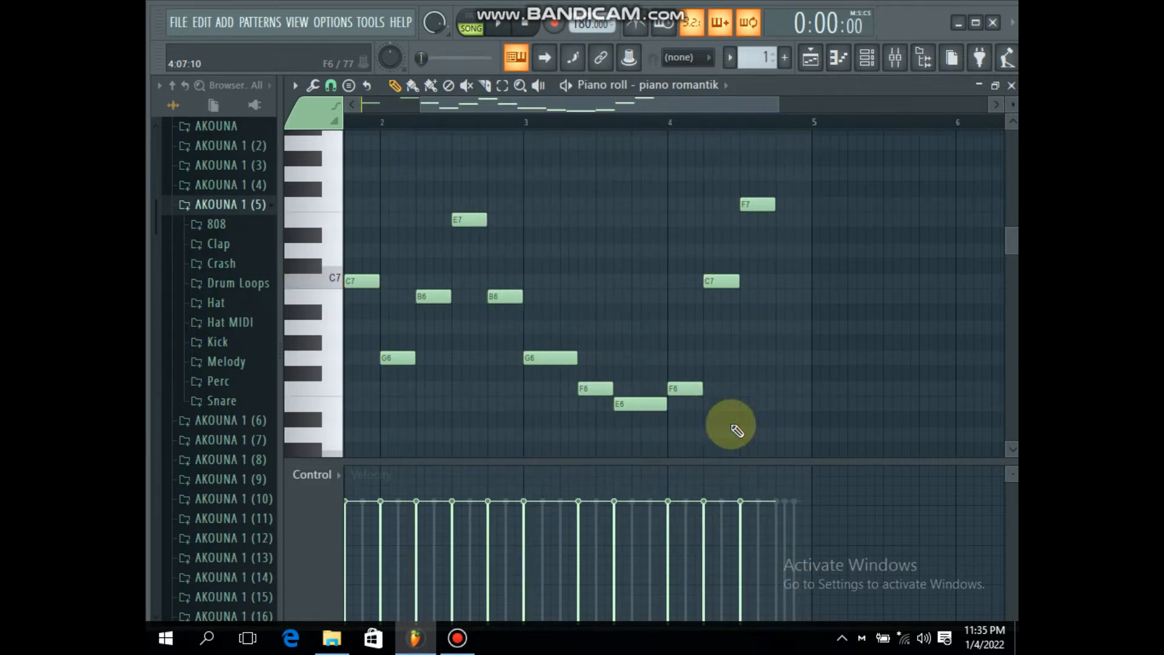
left_click(476, 650)
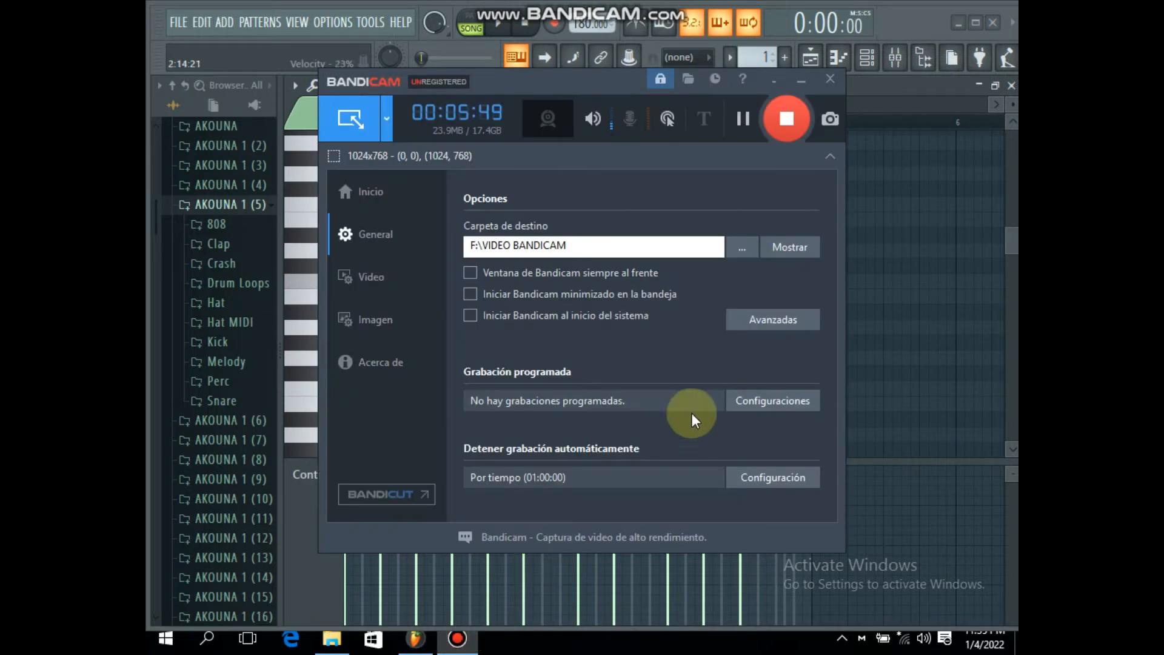
left_click(805, 86)
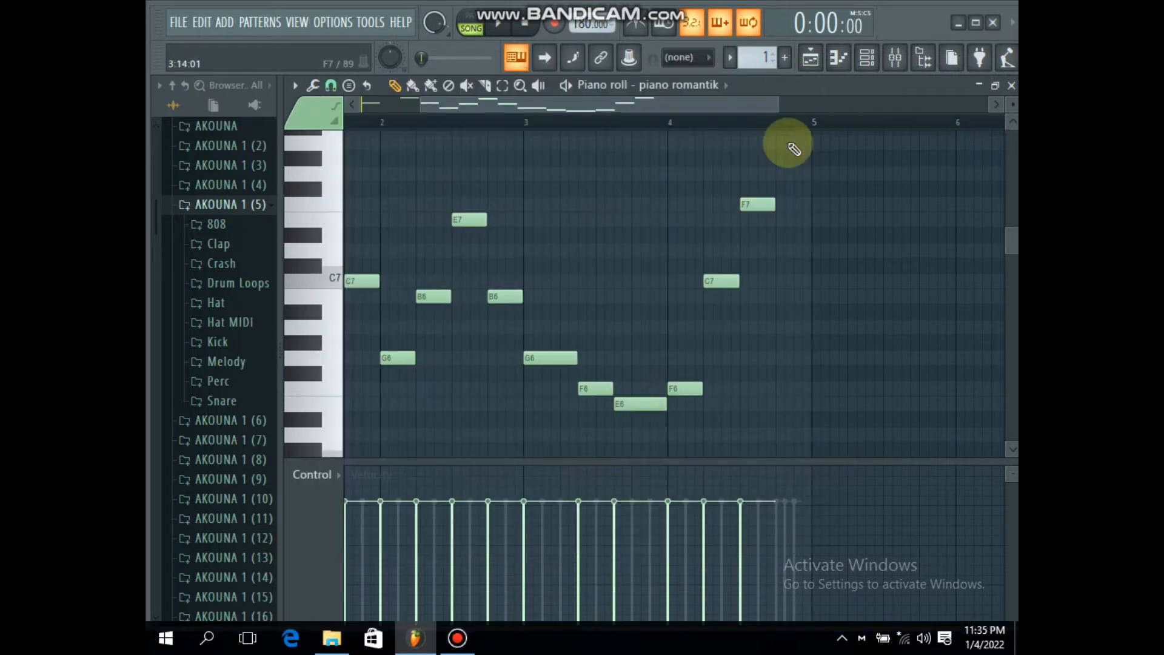
Step: Open the kik channel in the piano roll and add a six-step C5 note at the start of bar 1
left_click(867, 59)
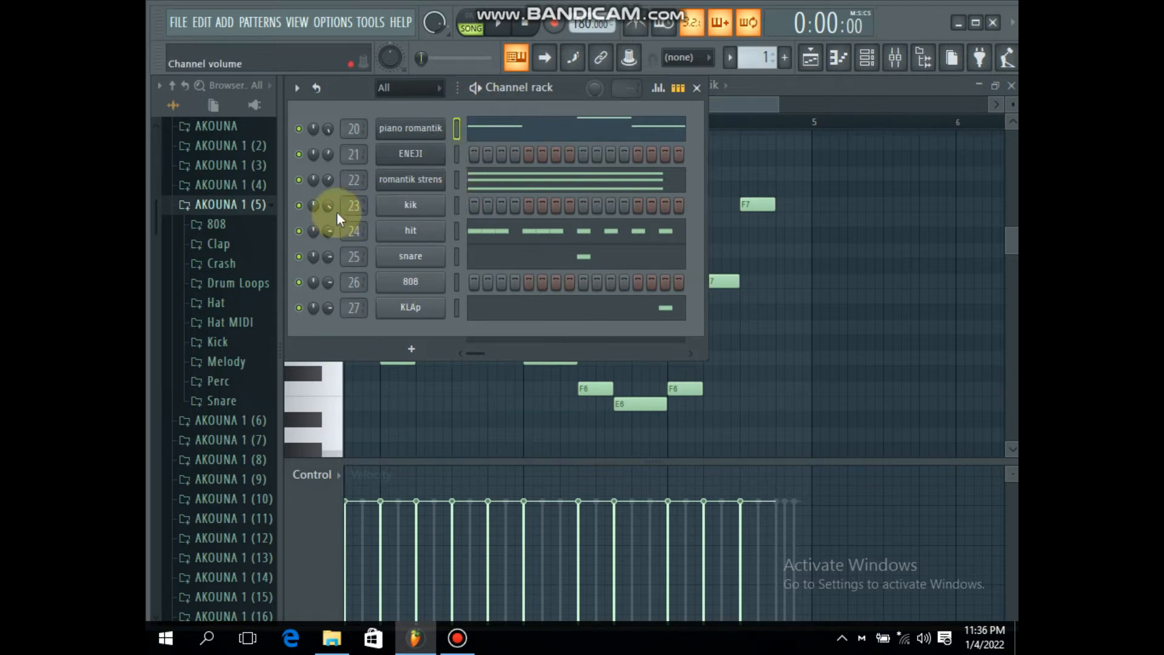
right_click(408, 203)
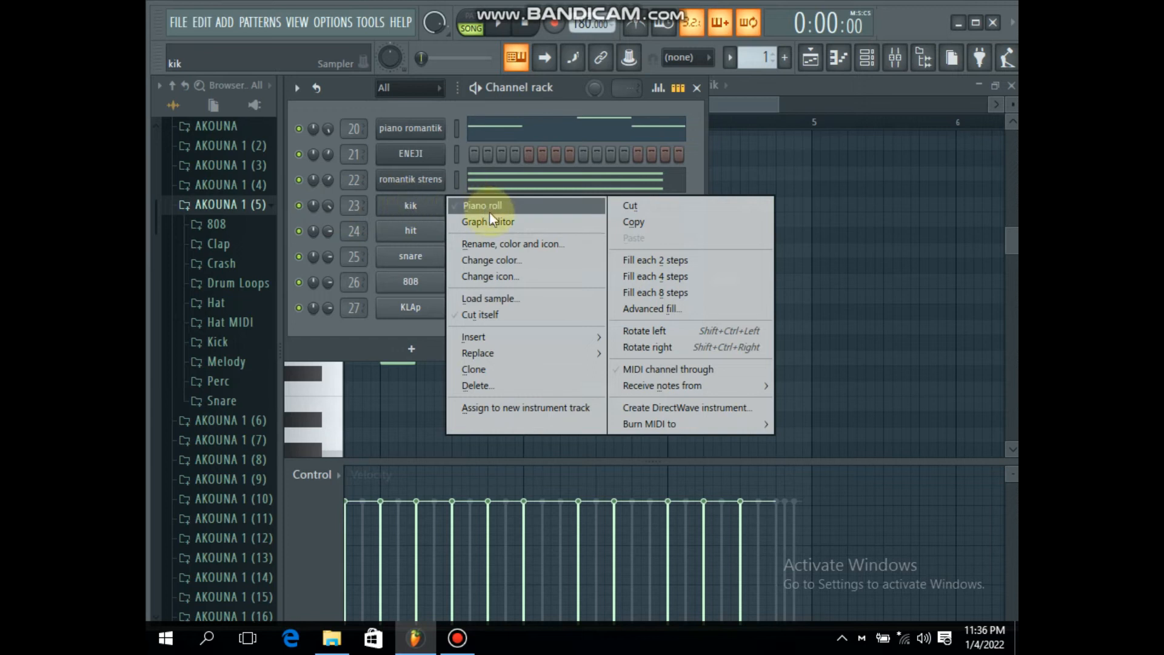
left_click(491, 206)
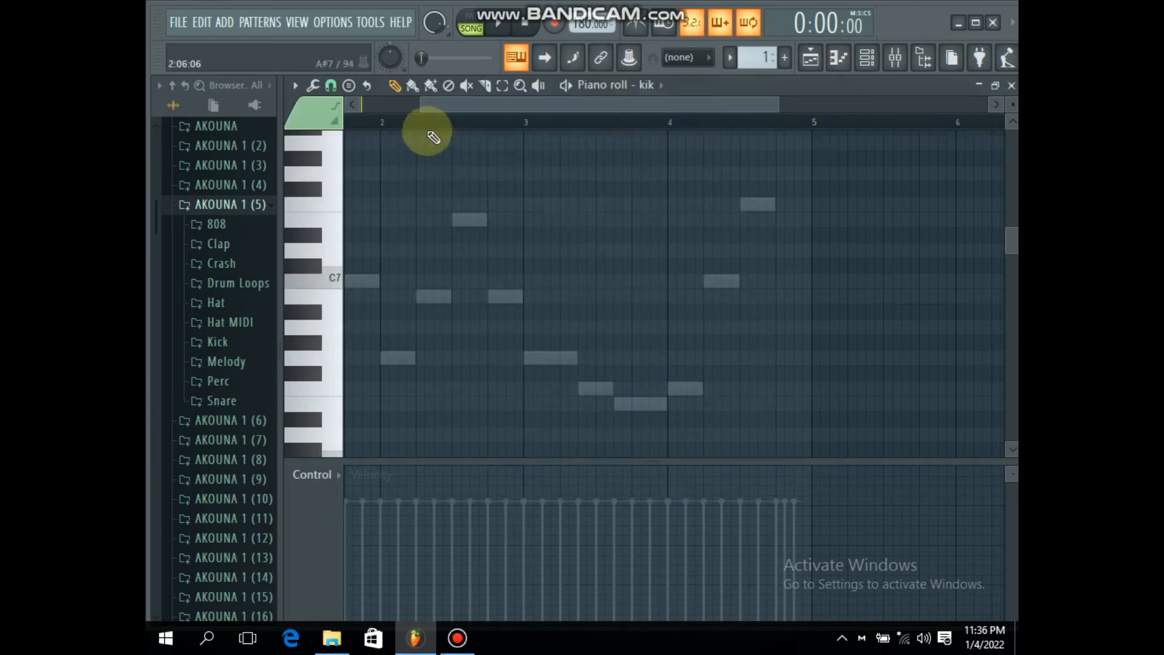
scroll(440, 124, "down", 3)
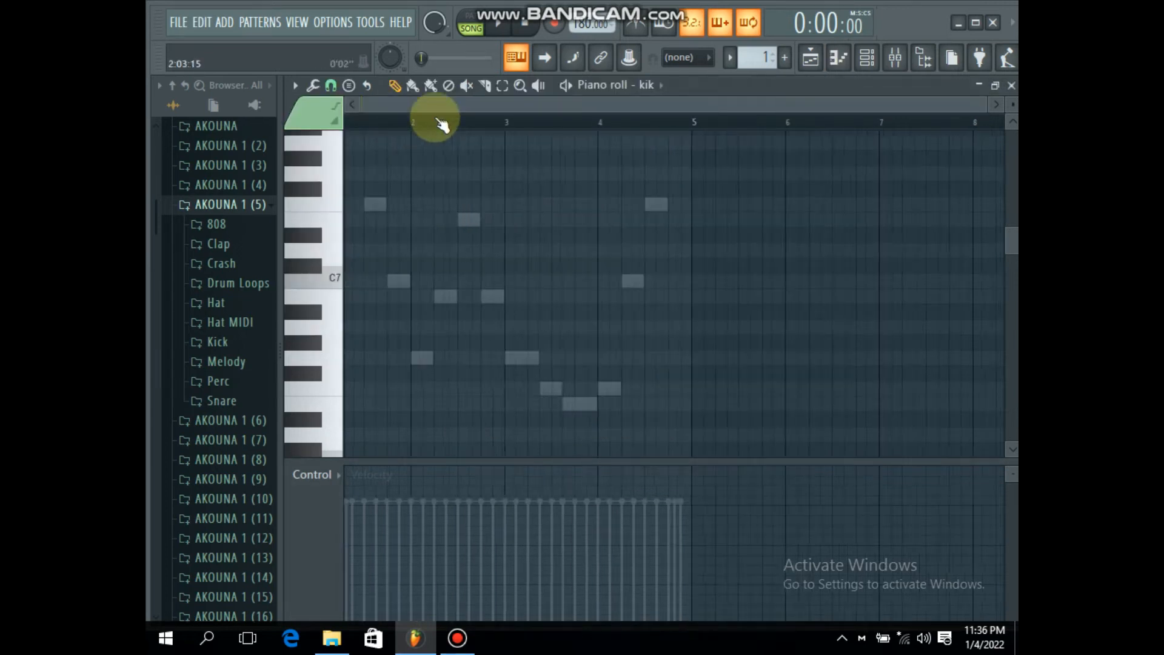
scroll(364, 124, "up", 3)
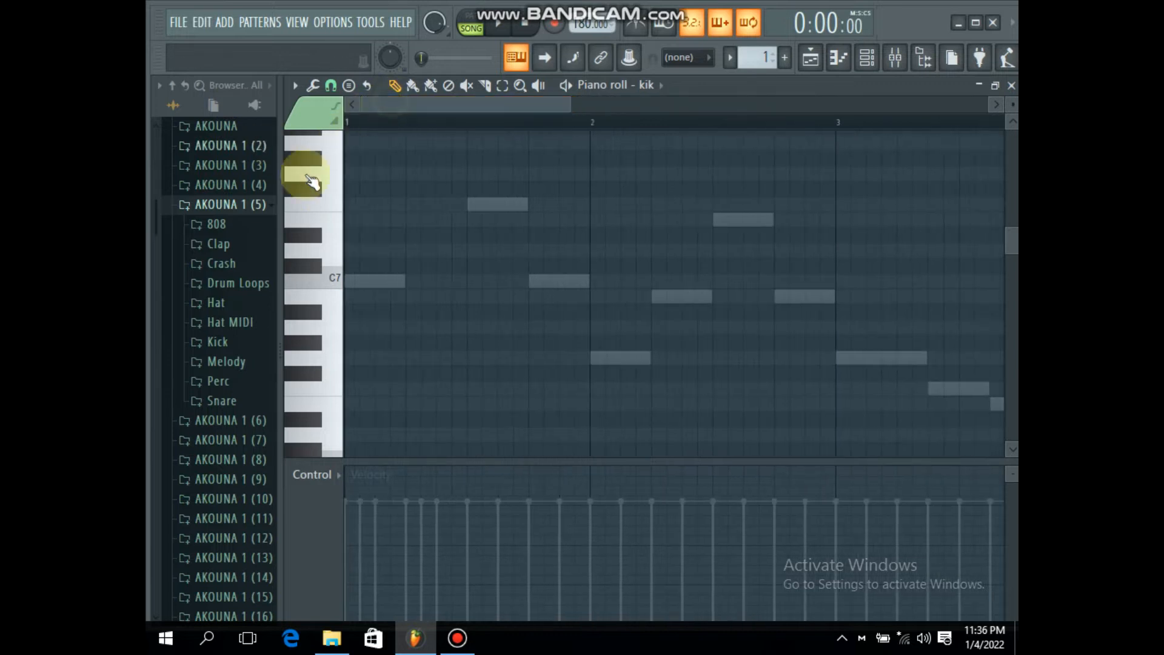
mouse_move(405, 280)
left_mouse_down()
mouse_move(320, 286)
mouse_move(291, 606)
mouse_move(278, 390)
mouse_move(328, 223)
mouse_move(332, 315)
left_mouse_up()
key("space")
key("space")
Step: Add a C5 kick at step 13 of bar 1, shorten it to four steps and play the pattern
left_click(867, 57)
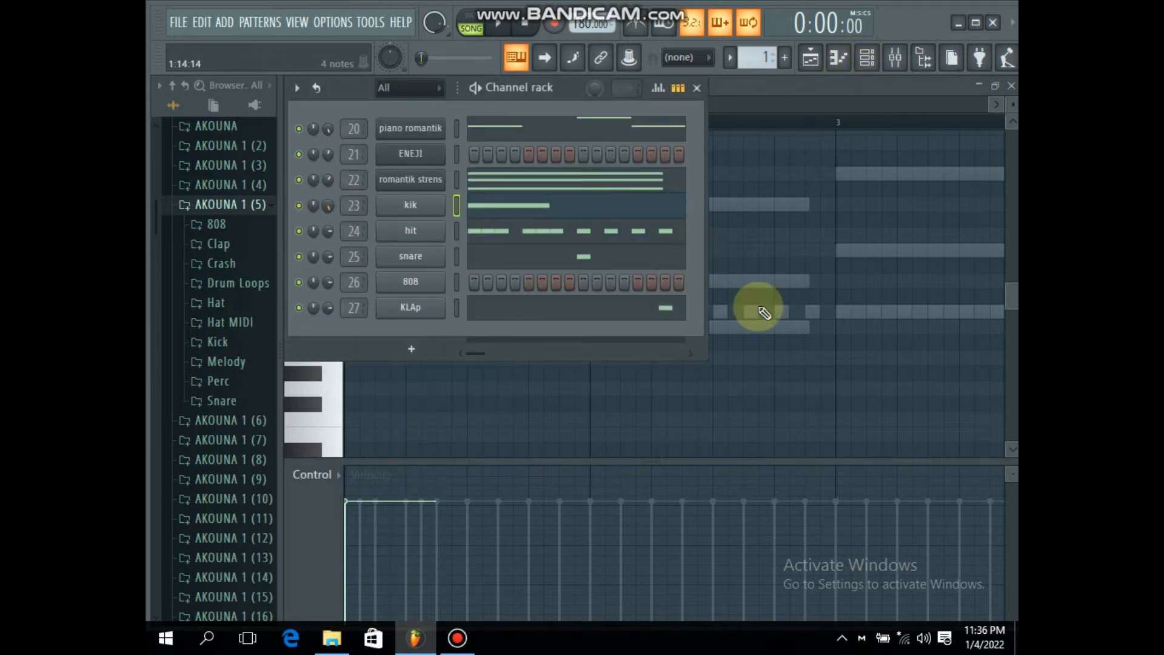
left_click(766, 295)
scroll(569, 118, "down", 4)
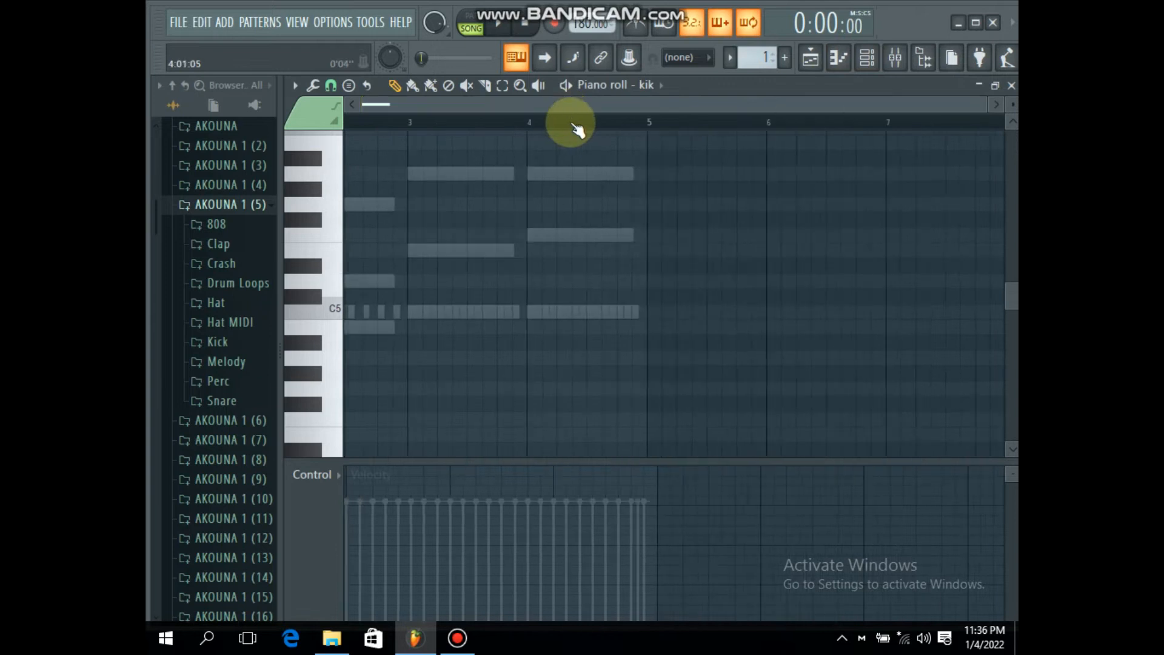
scroll(406, 116, "up", 2)
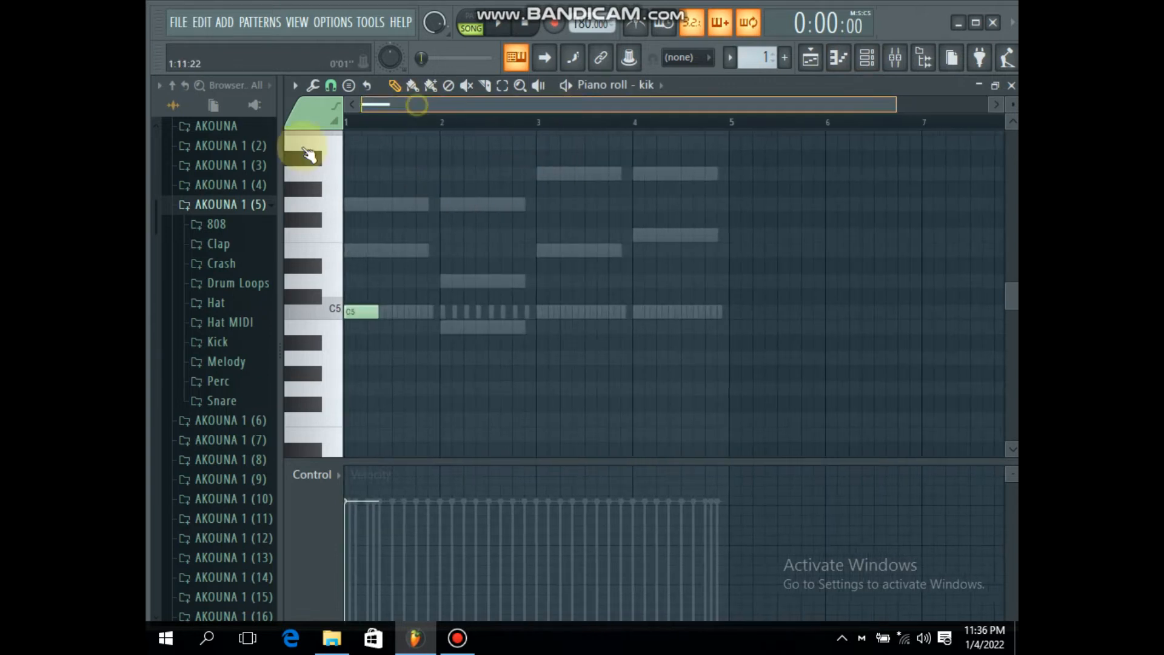
key("space")
left_click(443, 311)
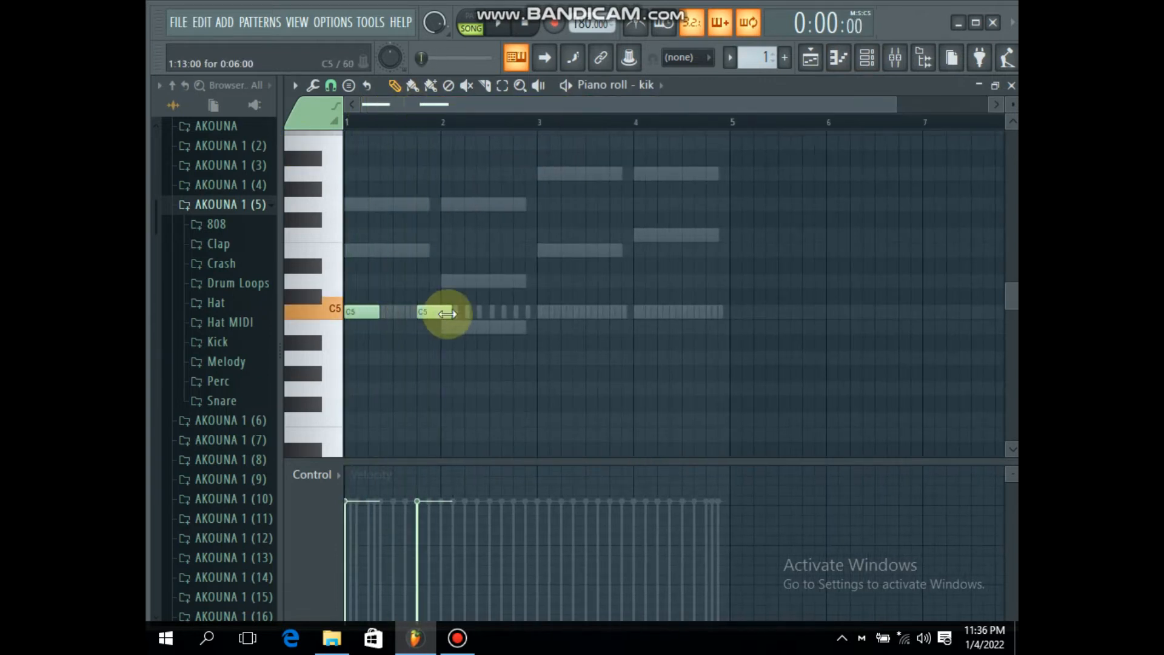
key("space")
left_click_drag(448, 309, 424, 310)
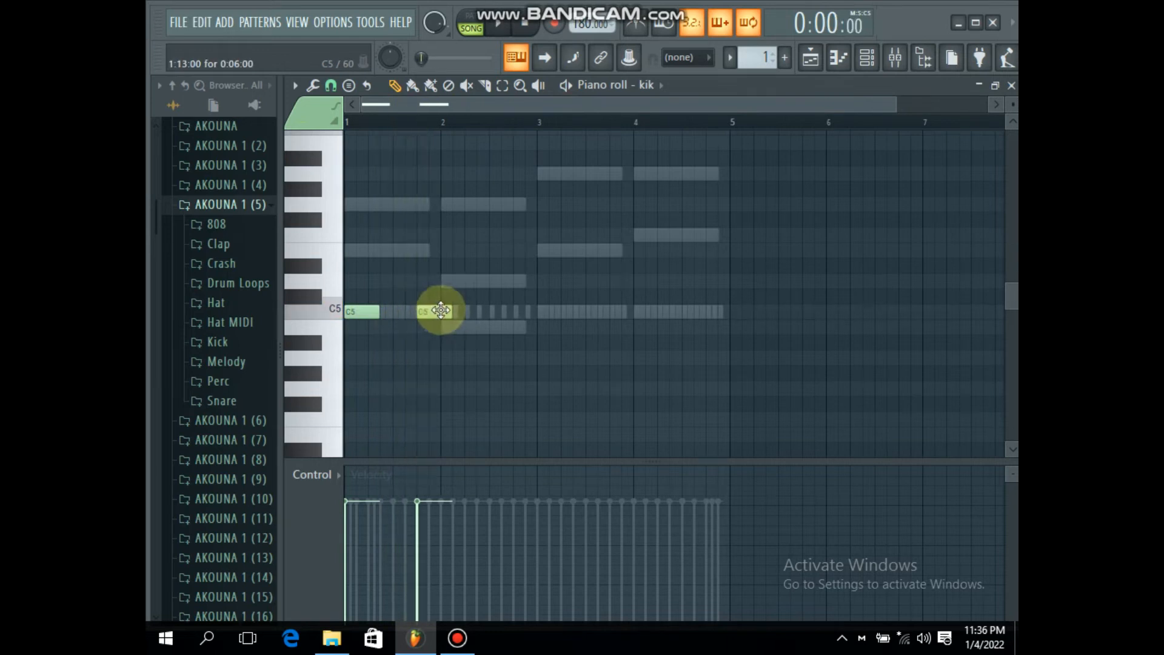
key("space")
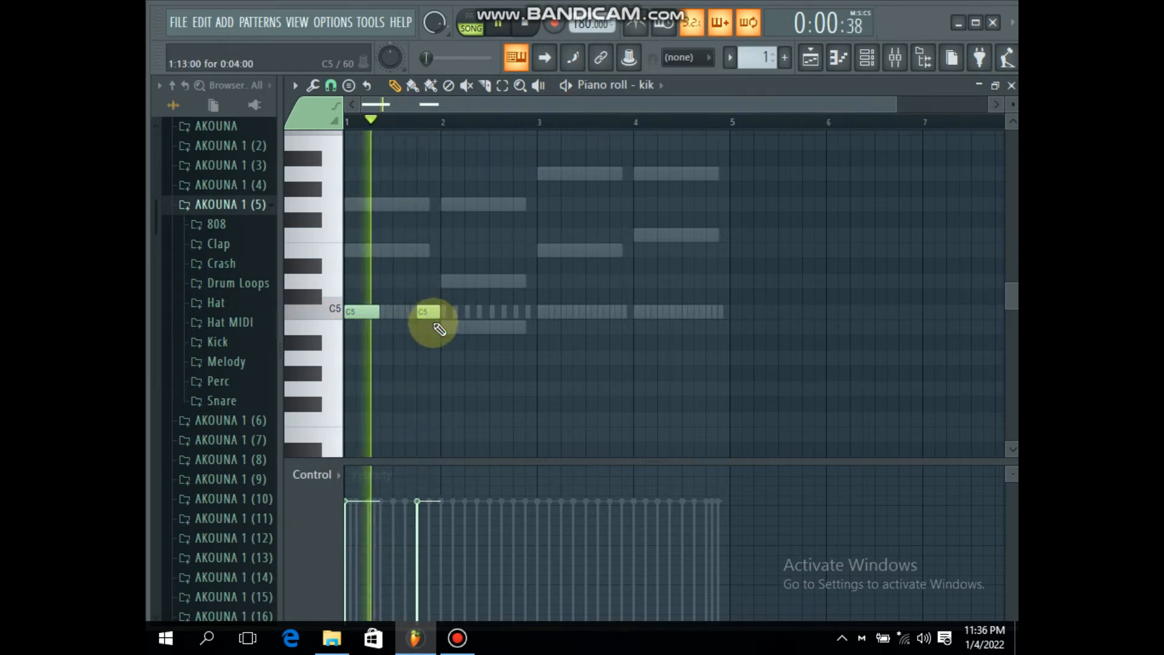
Step: Add a two-step C5 kick at step 7 of bar 2 and audition it
key("space")
left_click(477, 312)
key("space")
left_click_drag(478, 313, 489, 312)
key("space")
Step: Add two-step C5 kicks at step 15 of bar 2, steps 1 and 11 of bar 3, and steps 1 and 5 of bar 4
left_click(523, 312)
key("space")
left_click(539, 311)
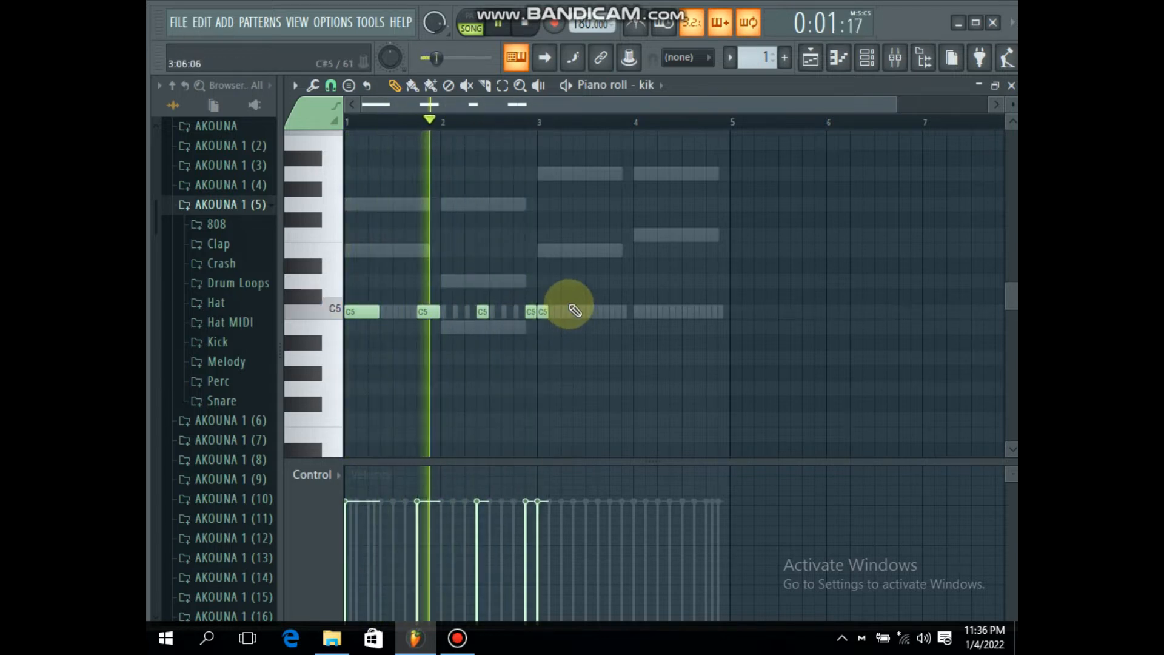
left_click(604, 312)
left_click(640, 312)
key("space")
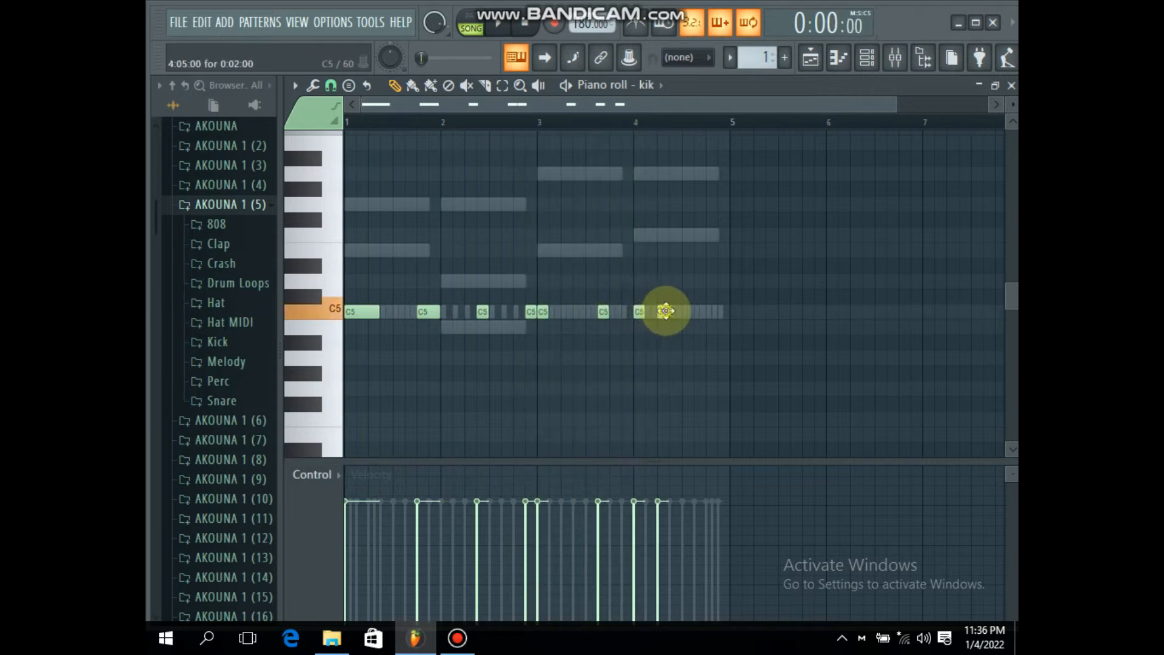
key("space")
Step: Add two-step C5 kicks at steps 9, 11 and 13 of bar 4 and adjust the velocities of these closing kicks
scroll(751, 127, "up", 3)
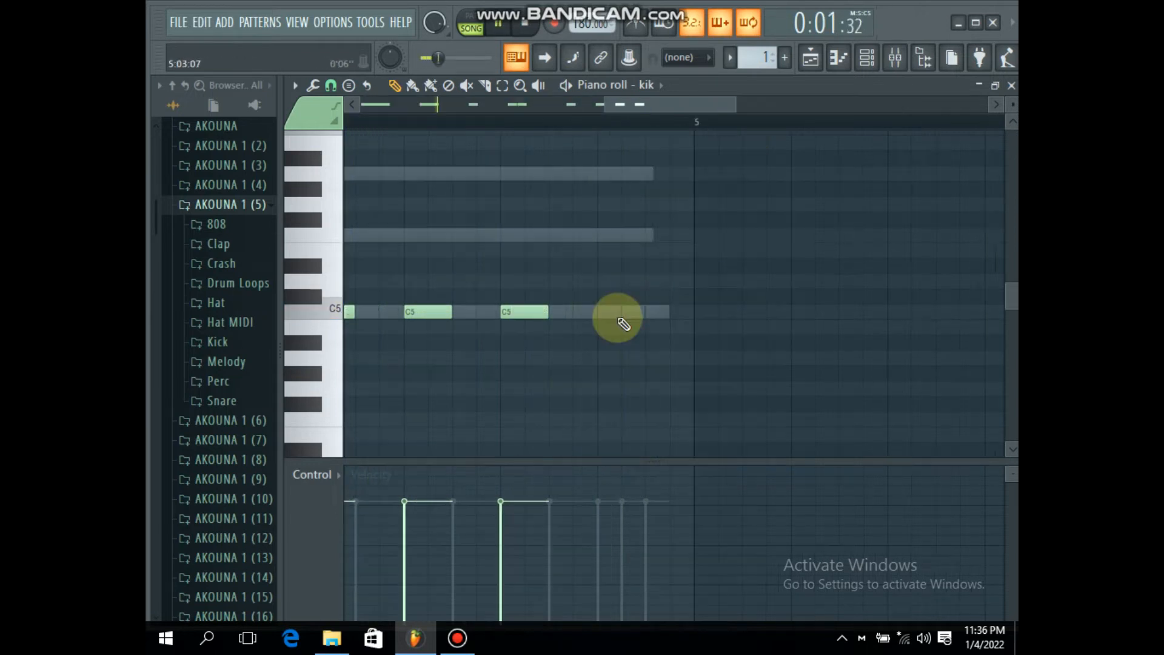
left_click(569, 307)
left_click(602, 312)
left_click_drag(520, 551, 612, 512)
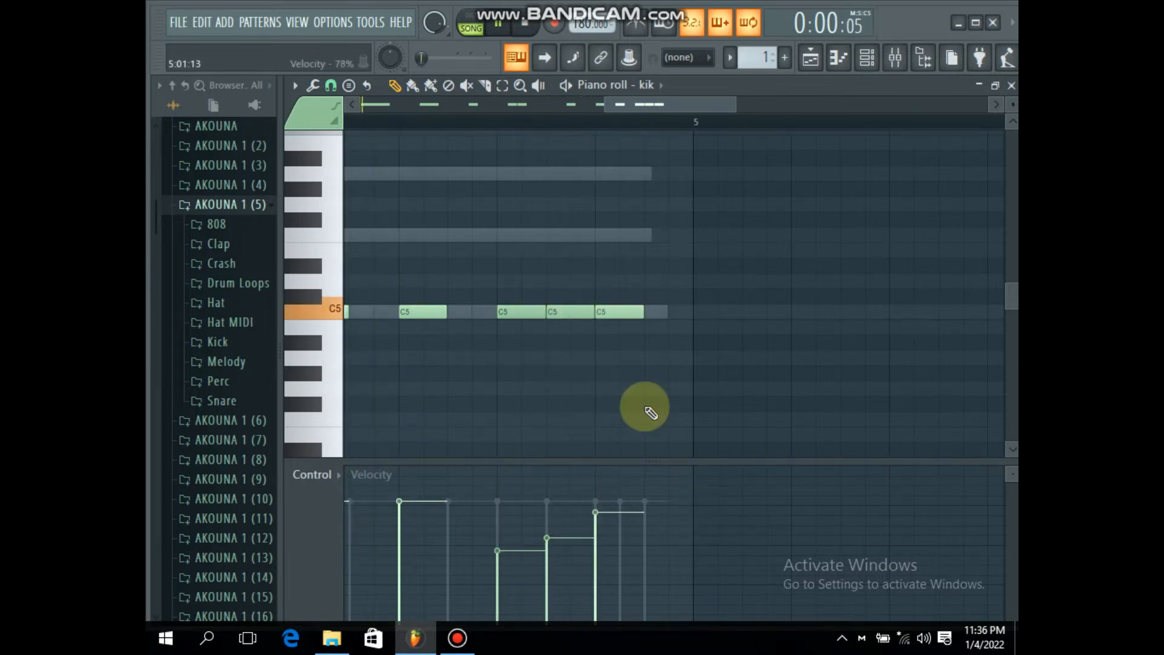
left_click_drag(545, 506, 613, 505)
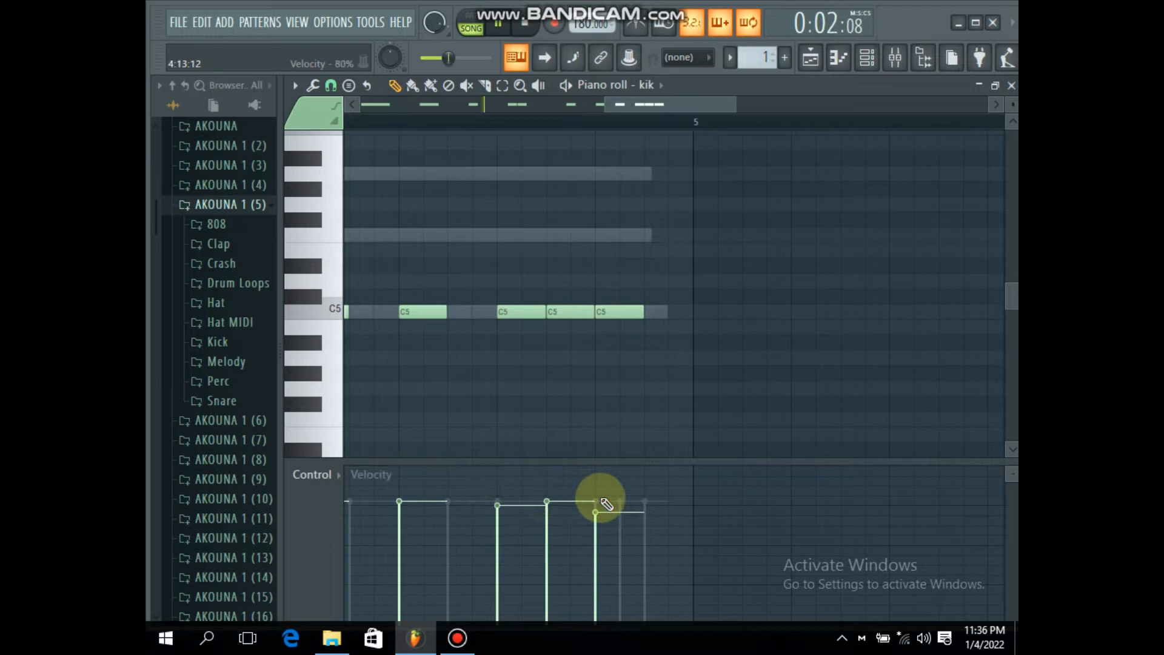
Step: Listen to the end of the kick pattern, close its piano roll and stop playback
scroll(720, 124, "down", 5)
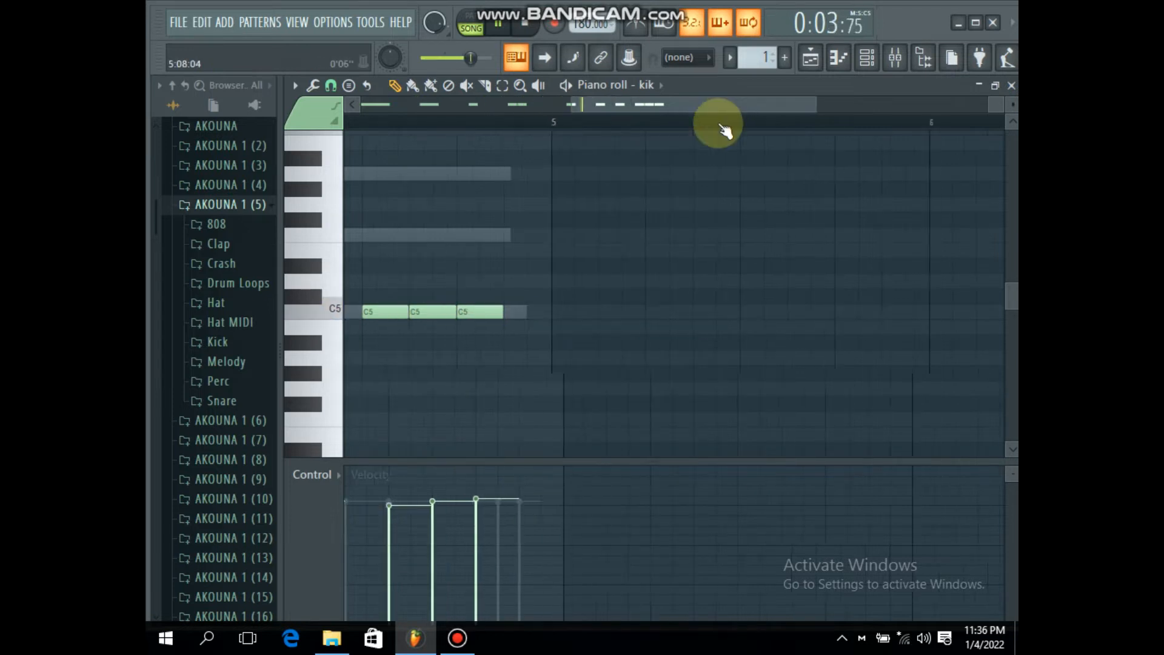
left_click(1011, 85)
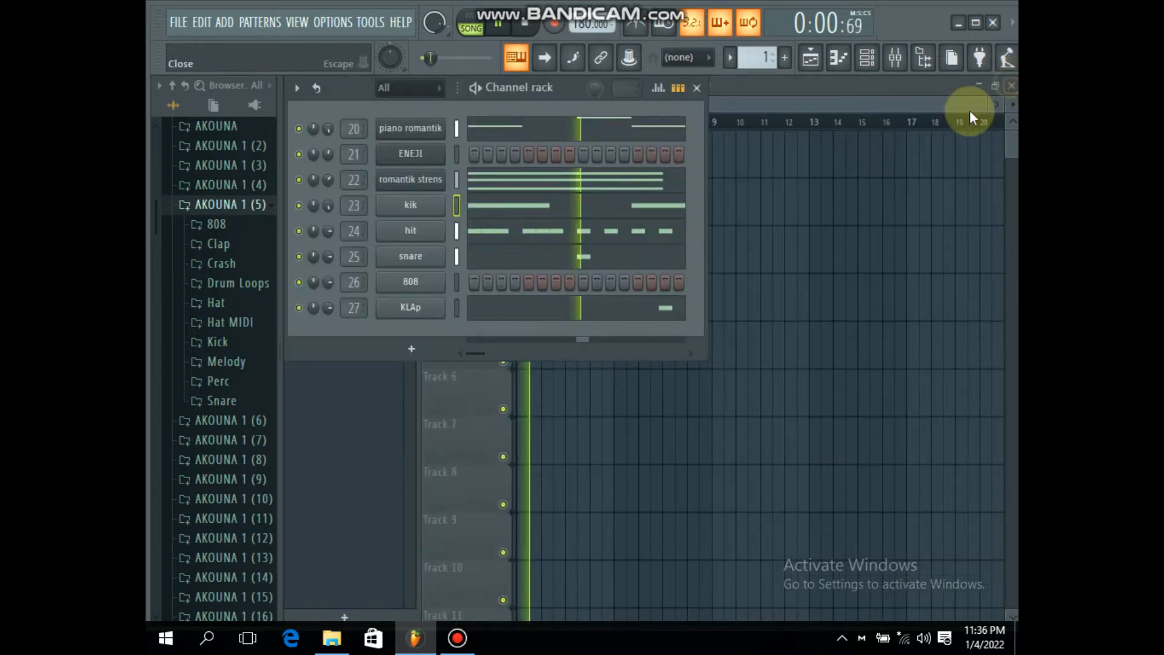
left_click(855, 322)
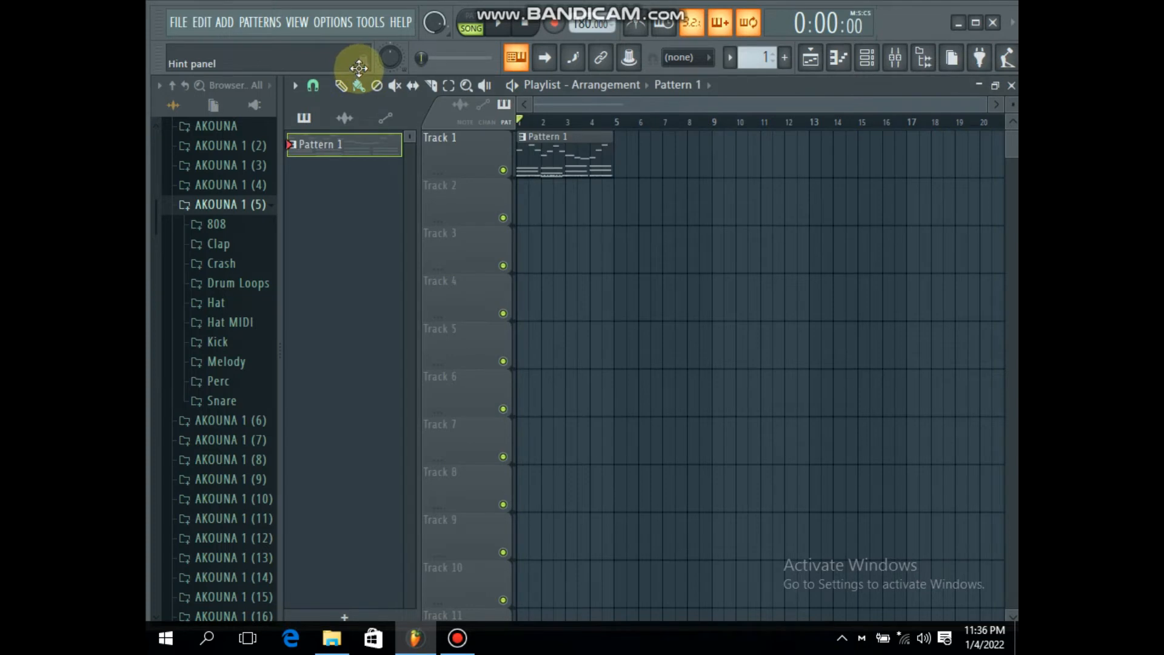
Step: Open the 808 channel in the piano roll at the C8 octave
left_click(865, 59)
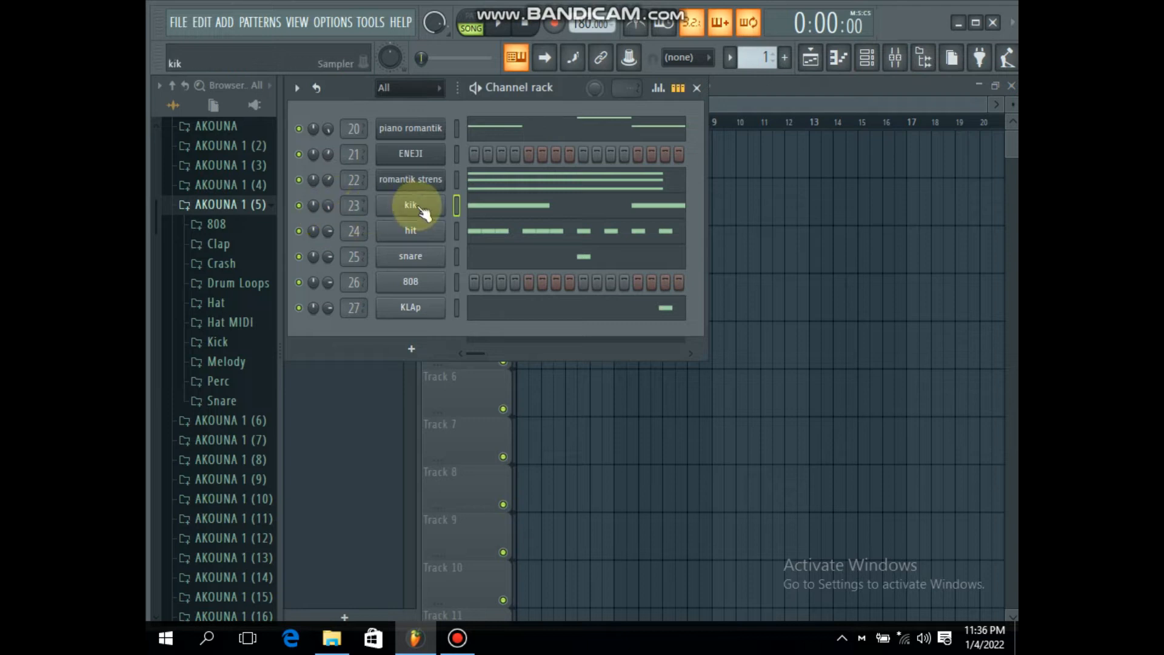
left_click(454, 285)
right_click(419, 283)
left_click(464, 282)
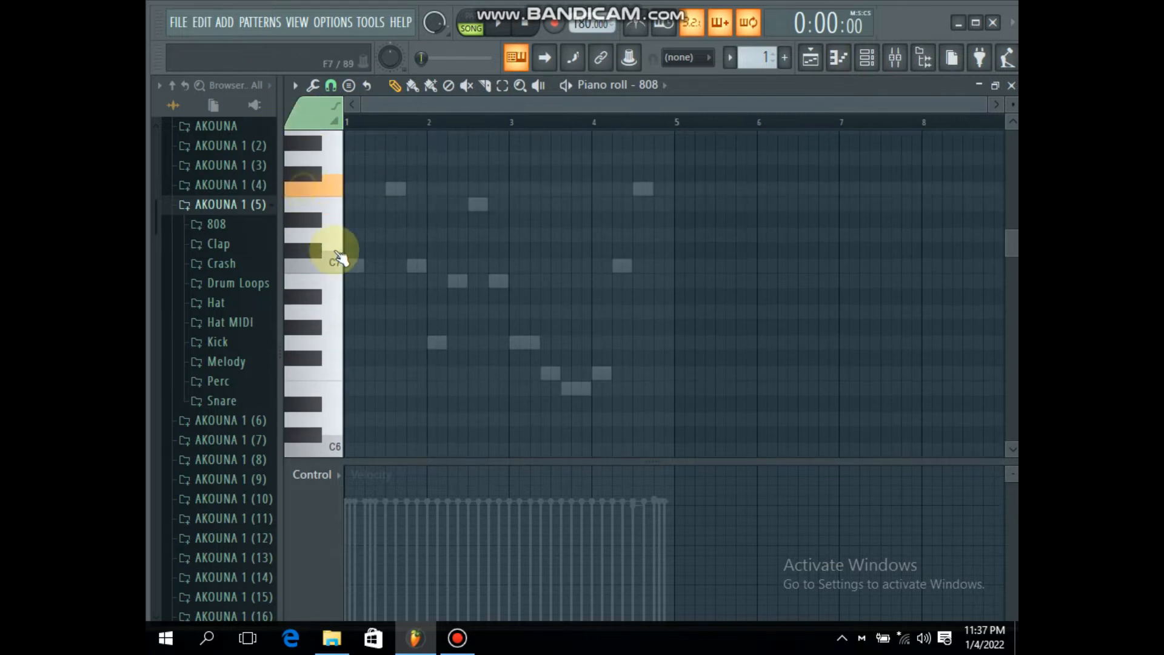
left_click(868, 59)
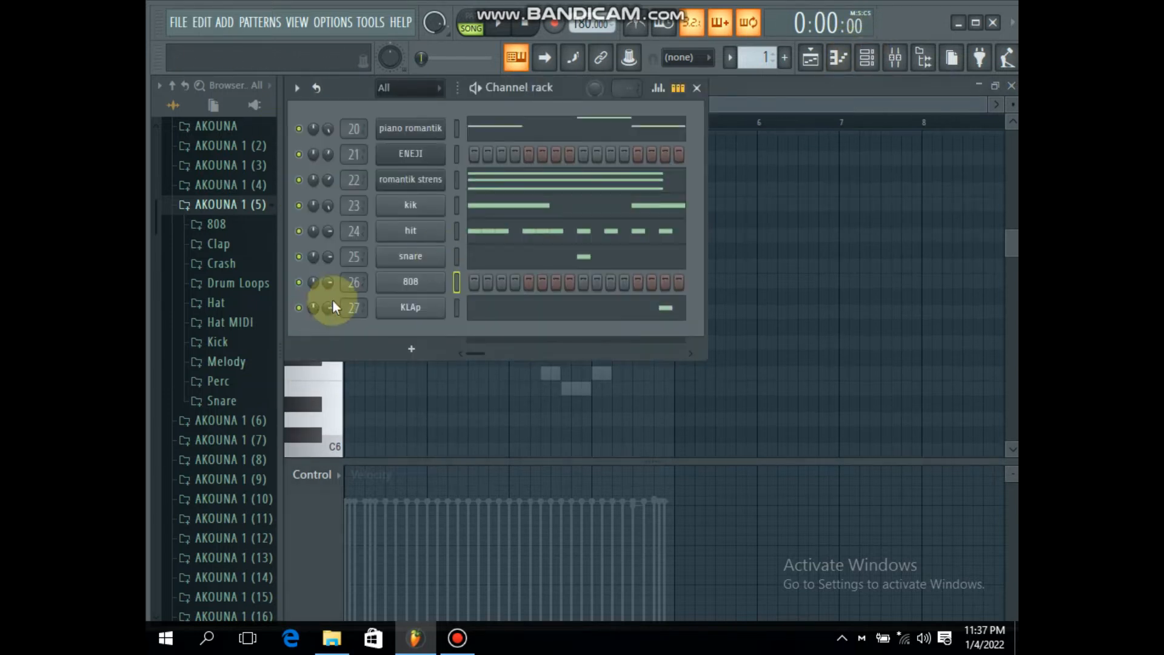
right_click(795, 380)
scroll(560, 371, "up", 2)
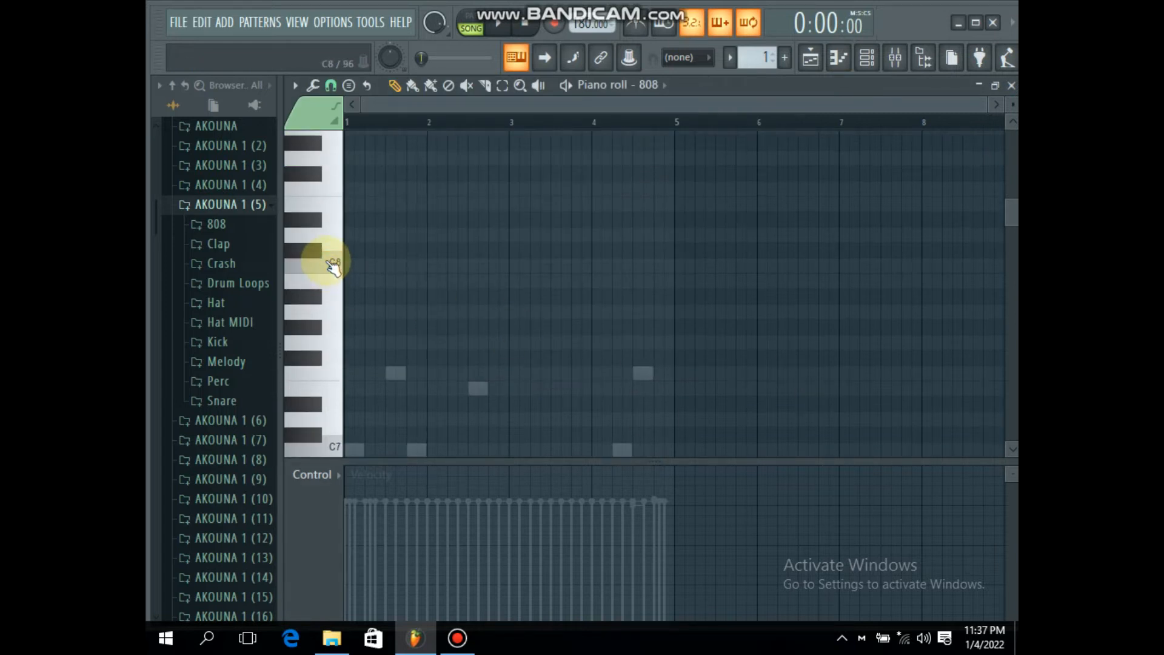
Step: Draw an eight-step C8 808 note at the start of bar 1 and audition it
key("space")
key("space")
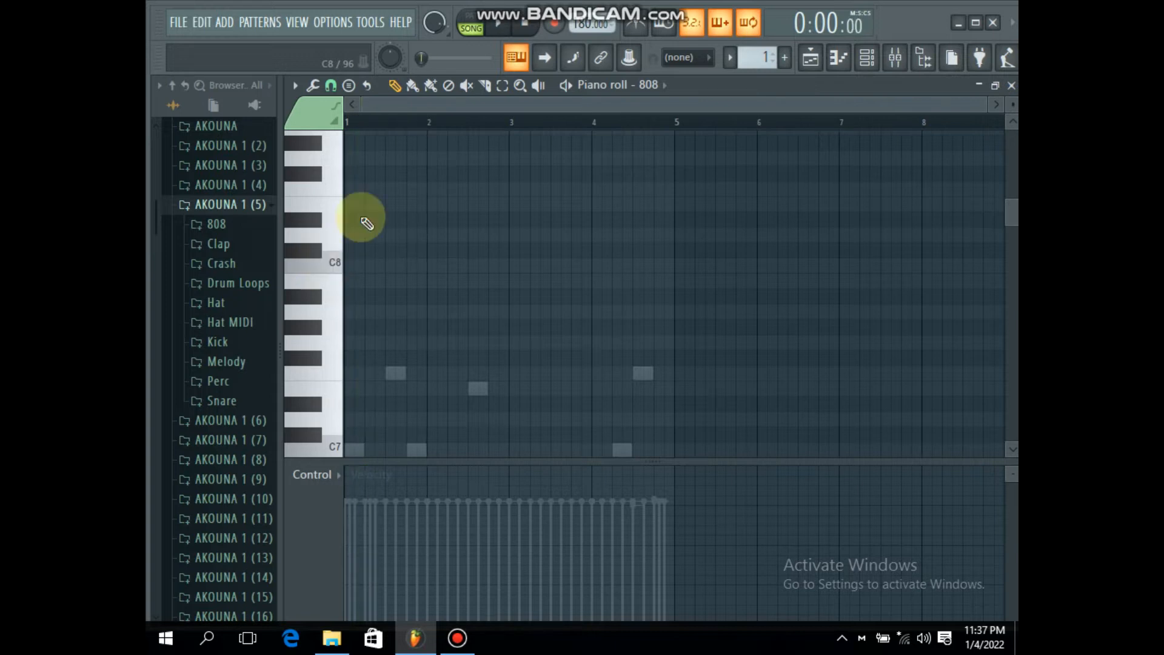
scroll(414, 103, "up", 4)
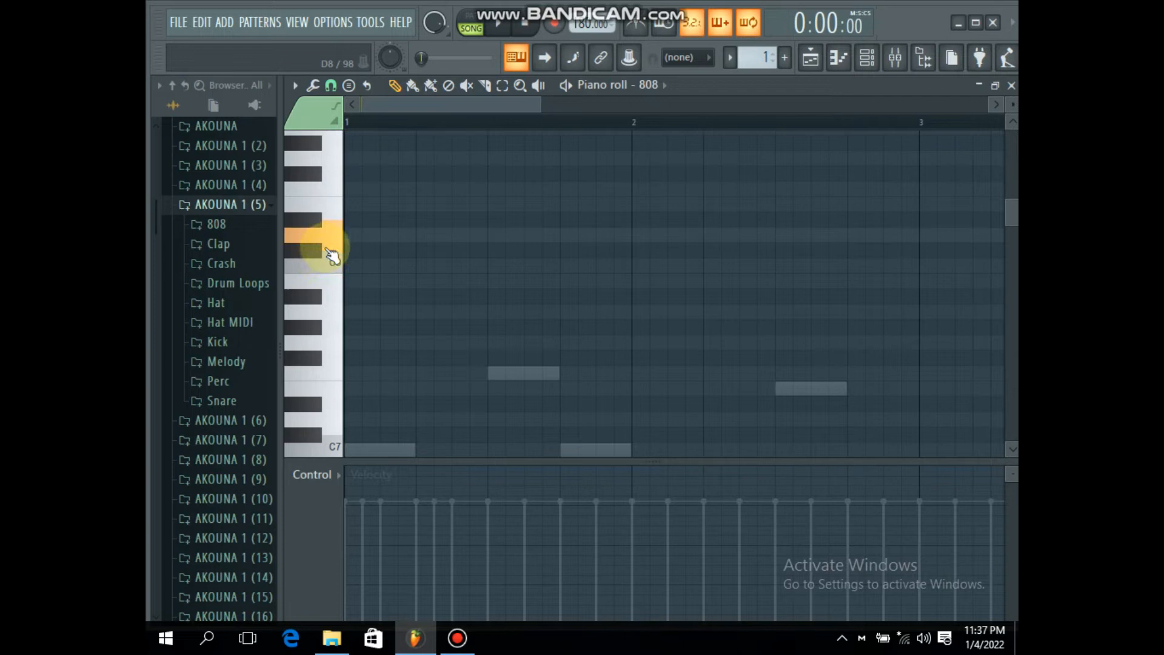
left_click_drag(374, 265, 611, 286)
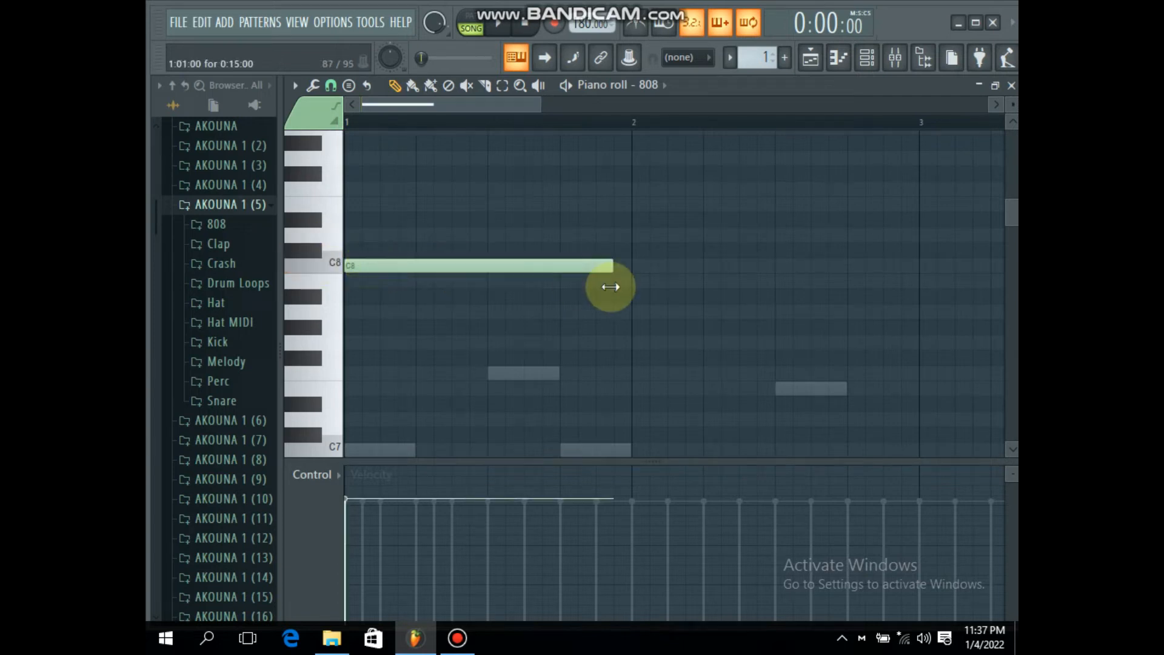
key("space")
key("space")
left_click(489, 236)
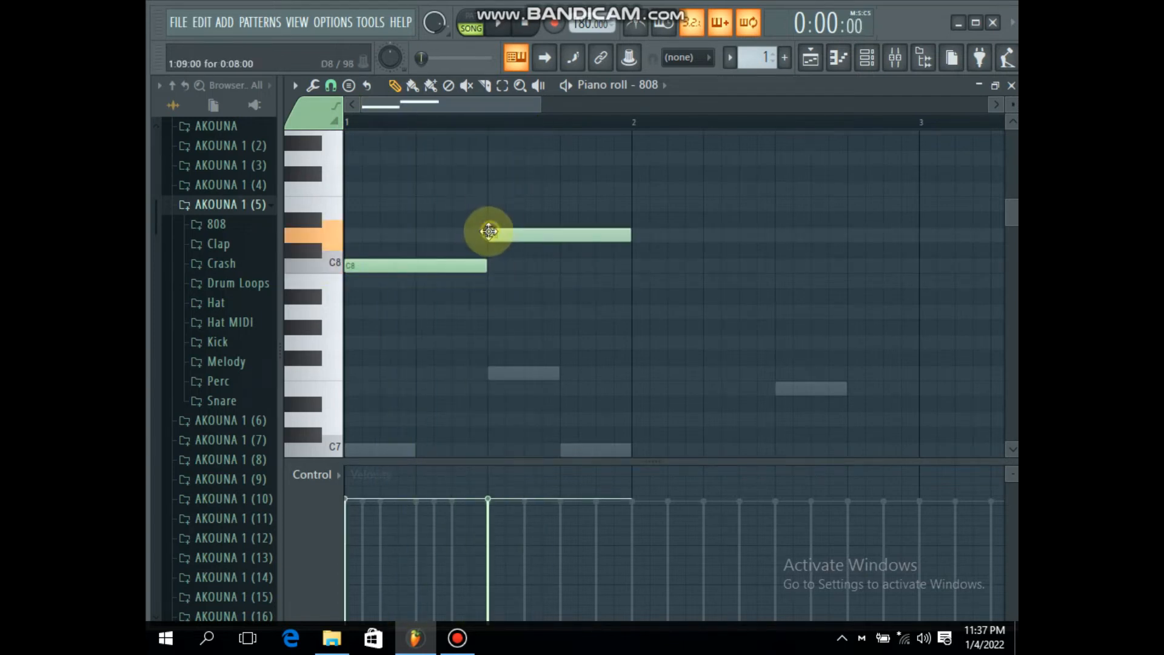
Step: Add an eight-step C8 note at step 13 of bar 1 and lengthen the first C8 note to 11 steps
key("space")
key("space")
right_click(501, 234)
key("space")
Step: Add an 11-step G7 note at step 5 of bar 2 and play the 808 line
key("space")
left_click_drag(513, 265, 598, 265)
key("space")
left_click_drag(491, 266, 541, 265)
key("space")
left_click(659, 311)
left_click_drag(665, 326, 705, 344)
key("space")
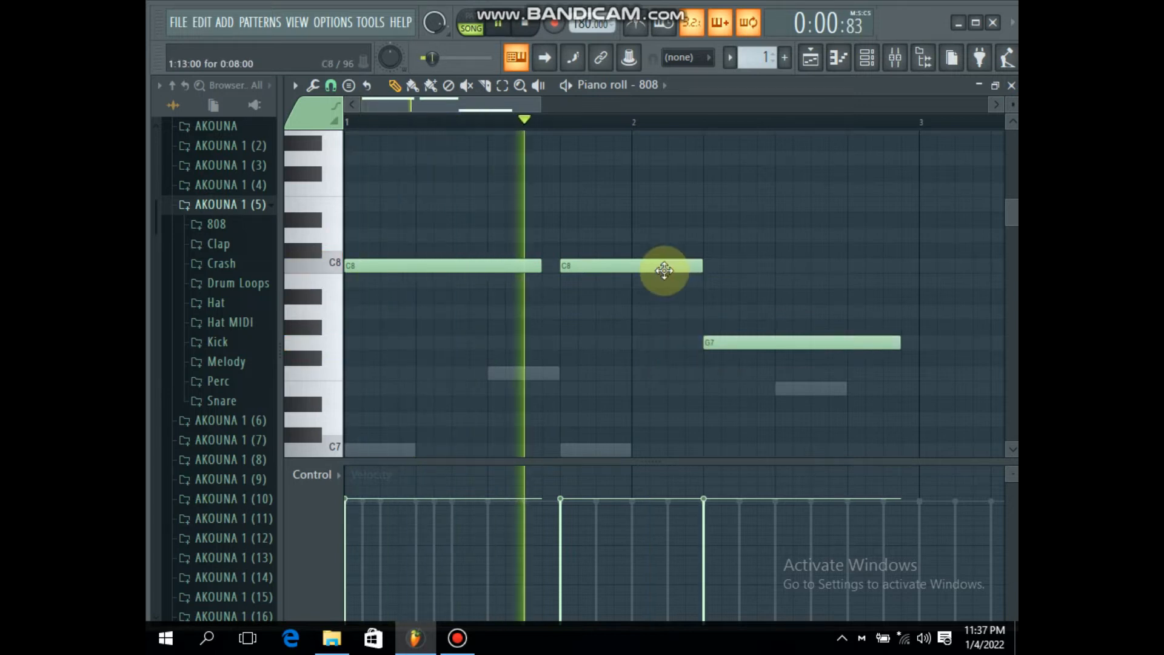
key("space")
scroll(824, 113, "right", 4)
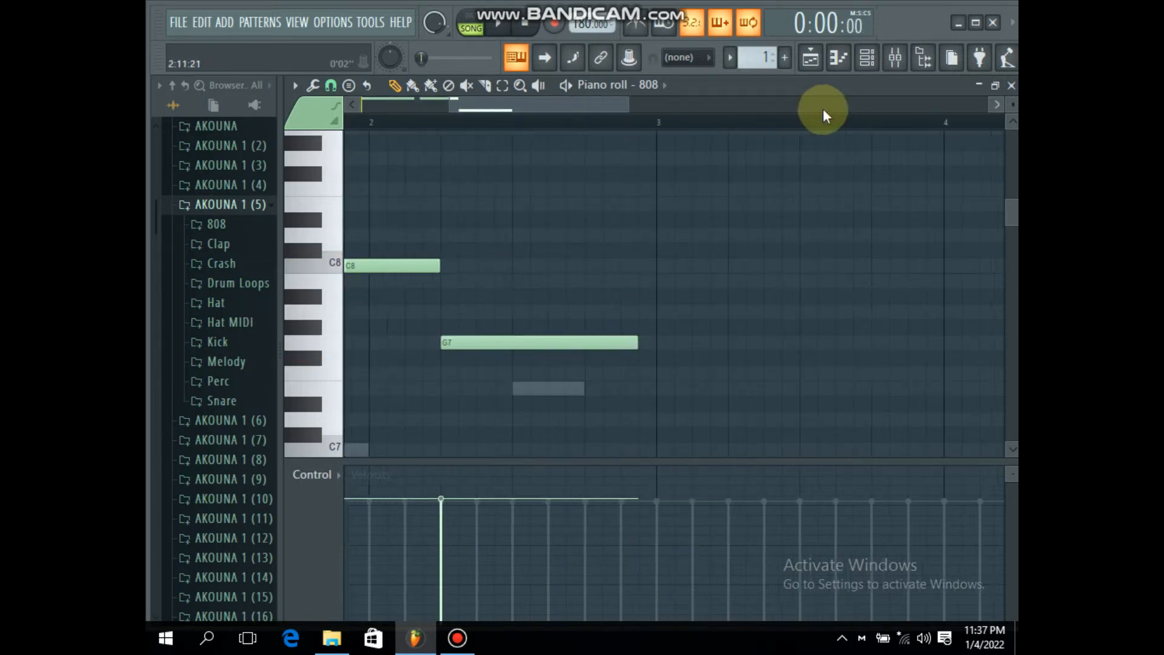
key("space")
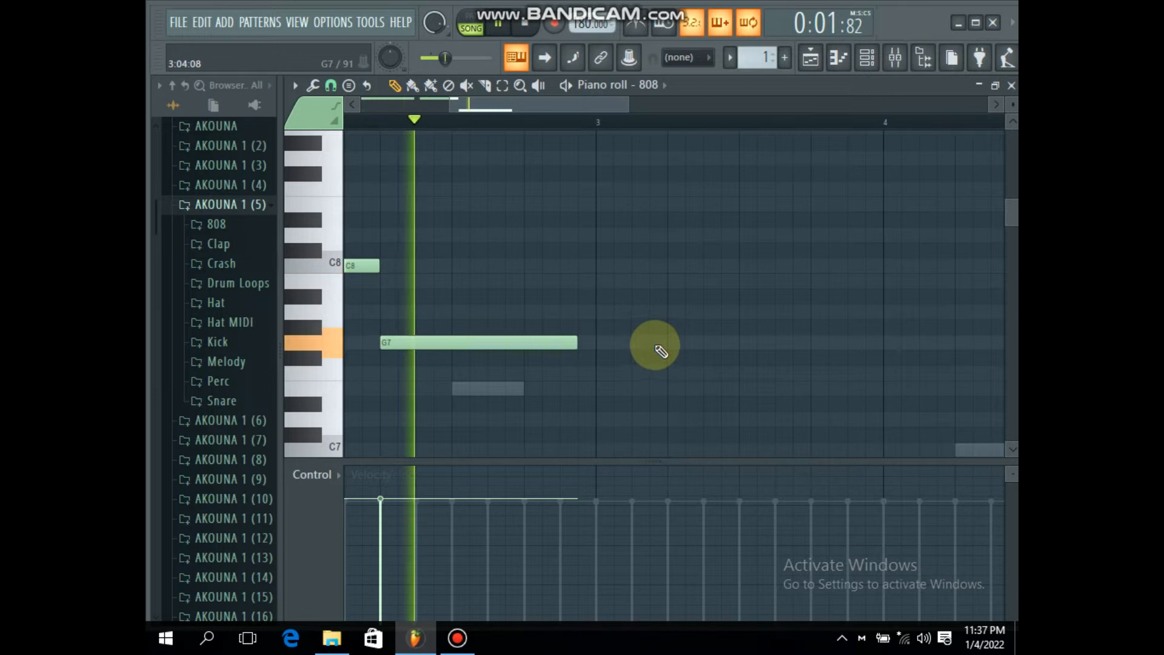
Step: Add eight-step 808 notes in bar 3: A7 at step 1 and E8 at step 9
left_click(600, 310)
key("space")
mouse_move(775, 245)
left_mouse_down()
mouse_move(746, 182)
mouse_move(745, 209)
left_mouse_up()
key("space")
scroll(748, 104, "down", 3)
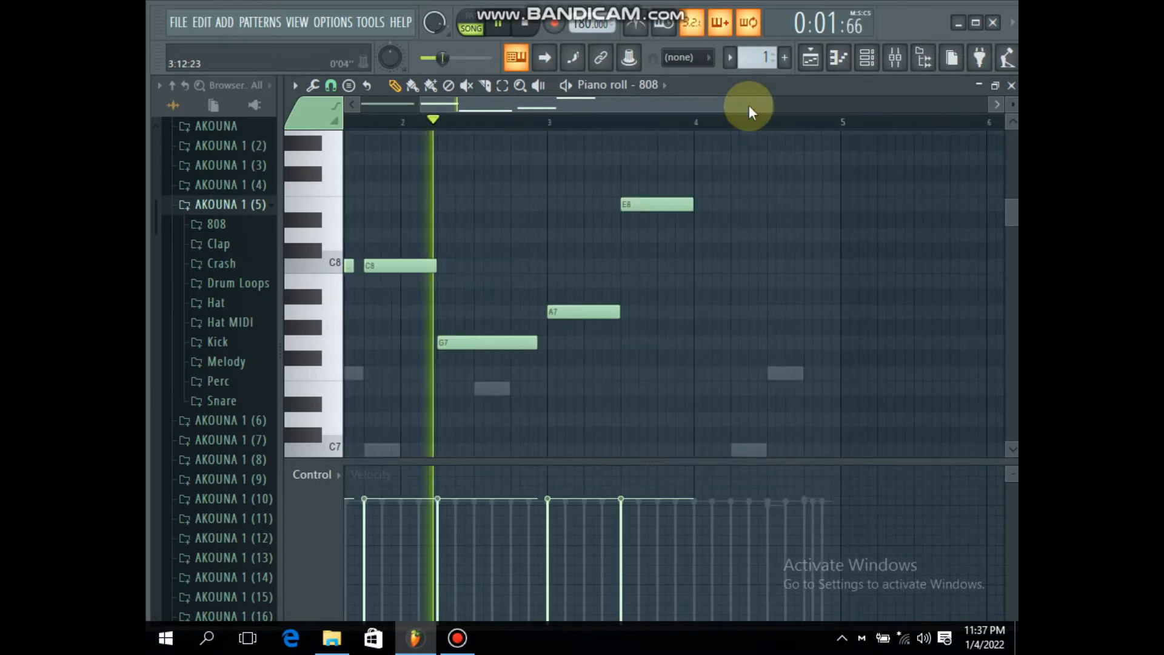
Step: Add eight-step 808 notes in bar 4, C8 at step 1 and A7 at step 9, and audition them
key("space")
left_click(564, 265)
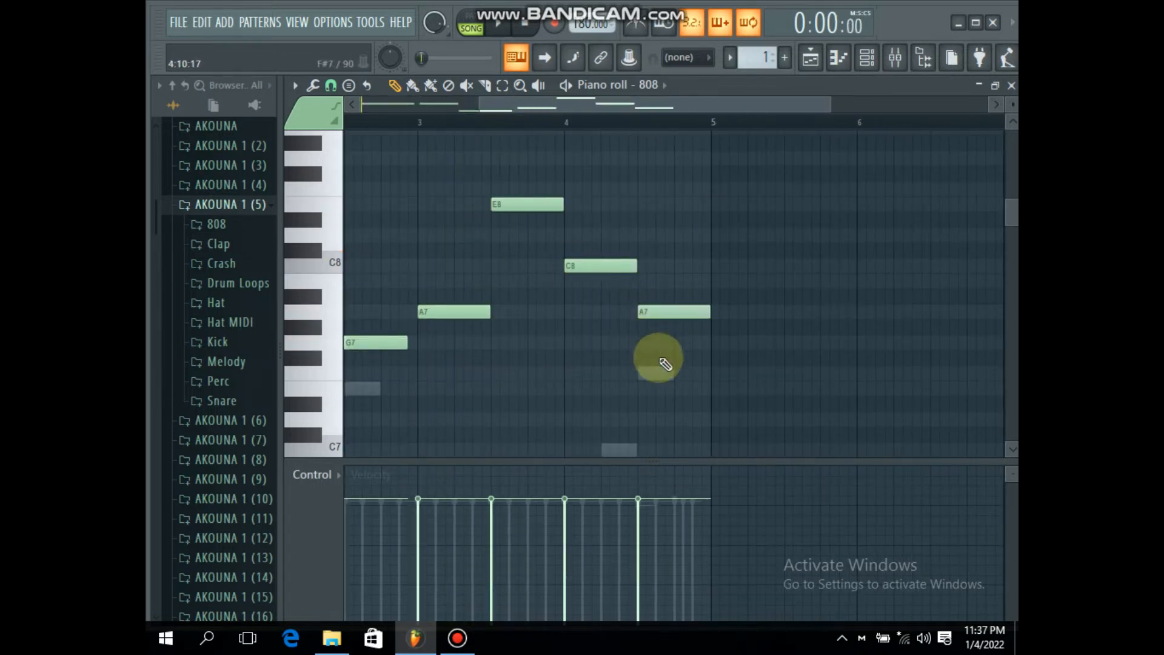
key("space")
scroll(627, 111, "down", 2)
scroll(627, 112, "down", 1)
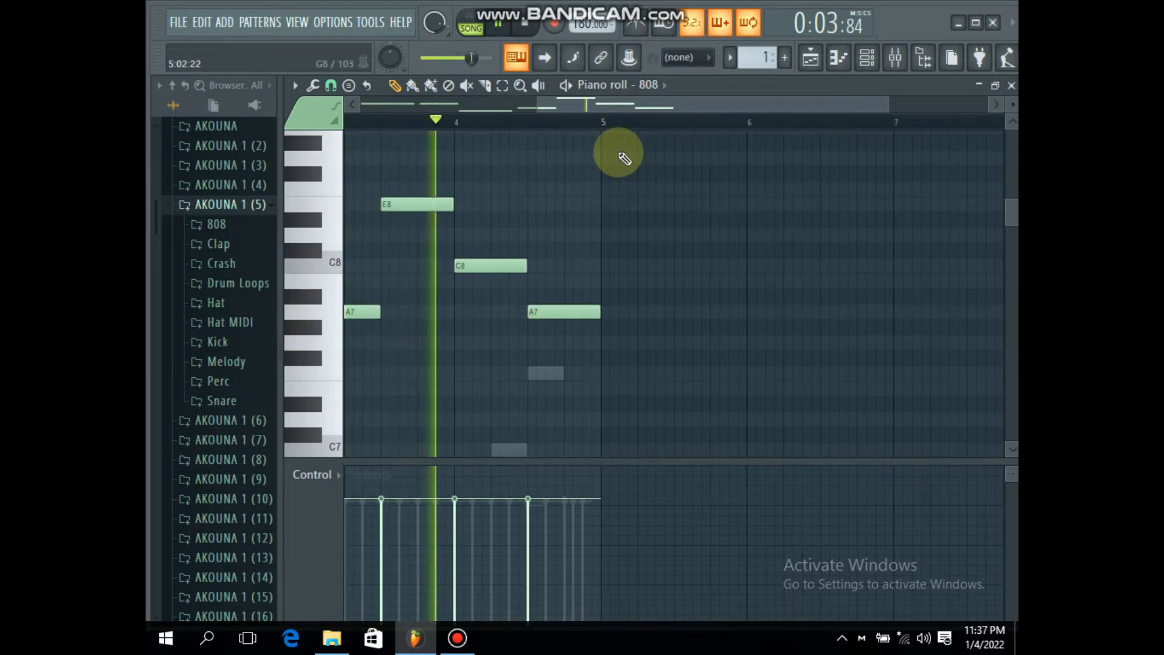
key("space")
Step: Add a two-step C9 note at step 9 of bar 4 and turn it into a slide note
scroll(606, 246, "up", 5)
left_click_drag(547, 194, 516, 260)
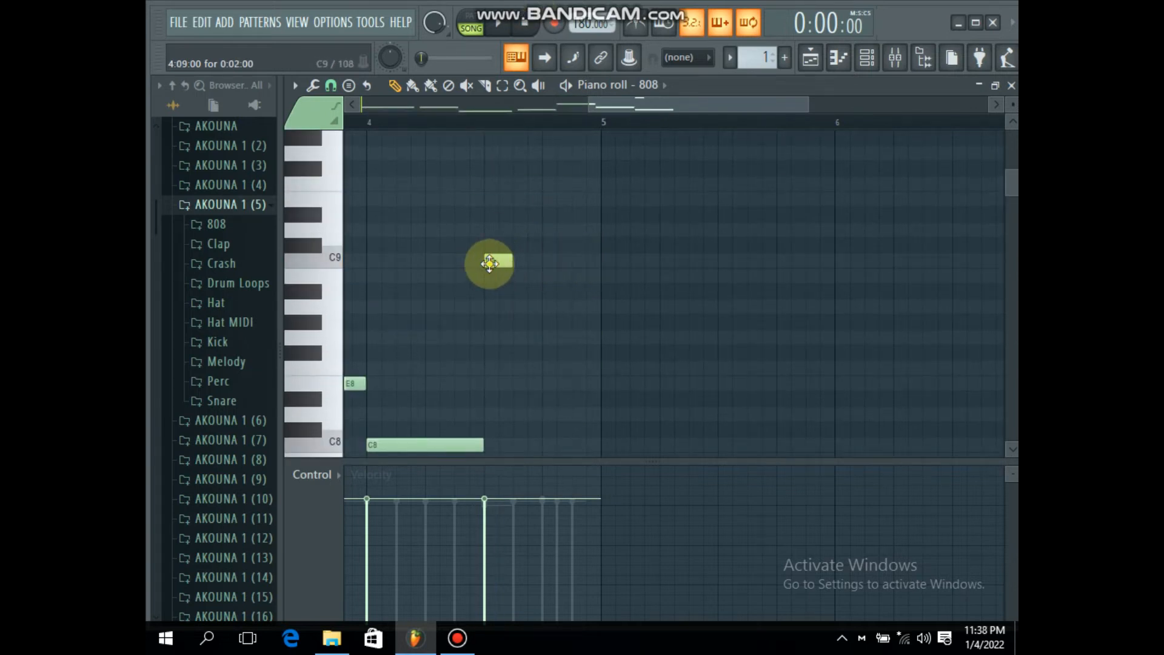
double_click(489, 263)
left_click(657, 420)
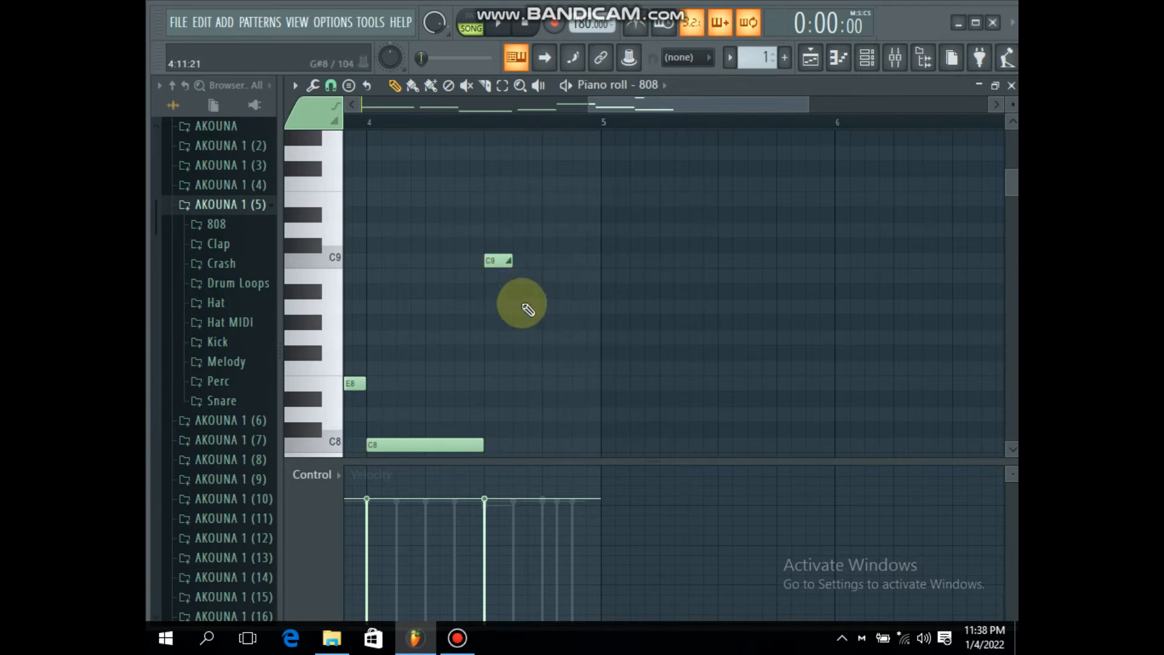
Step: Add two-step slide notes A8 at step 11 and G8 at step 13 of bar 4
left_click(521, 307)
double_click(495, 265)
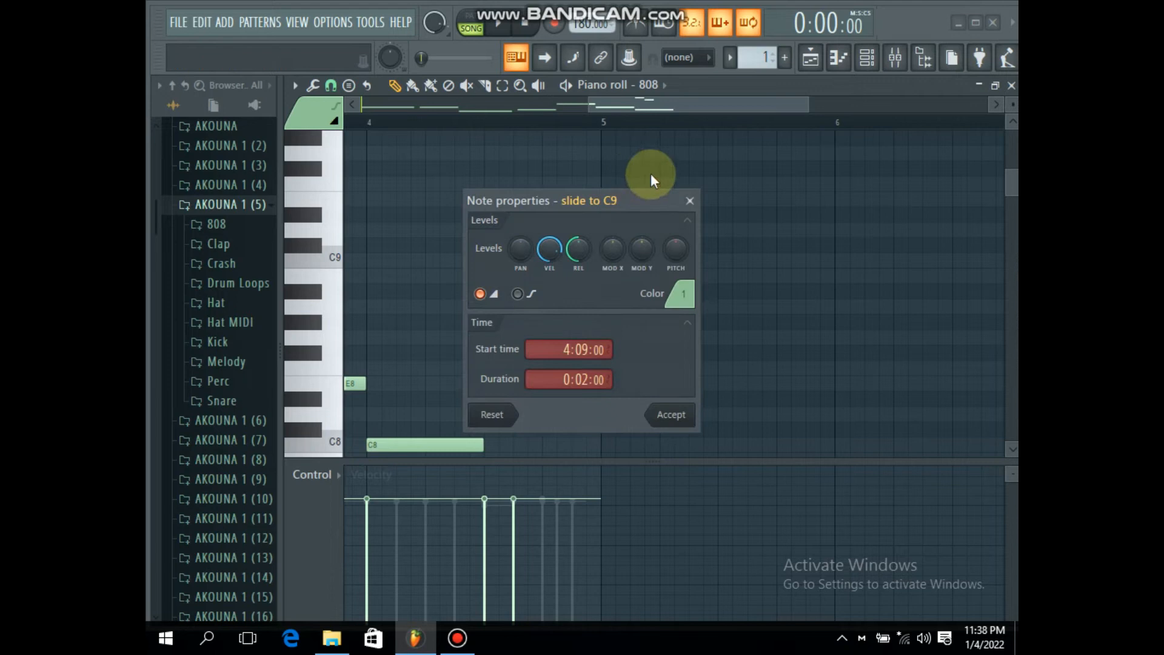
left_click(690, 202)
right_click(525, 308)
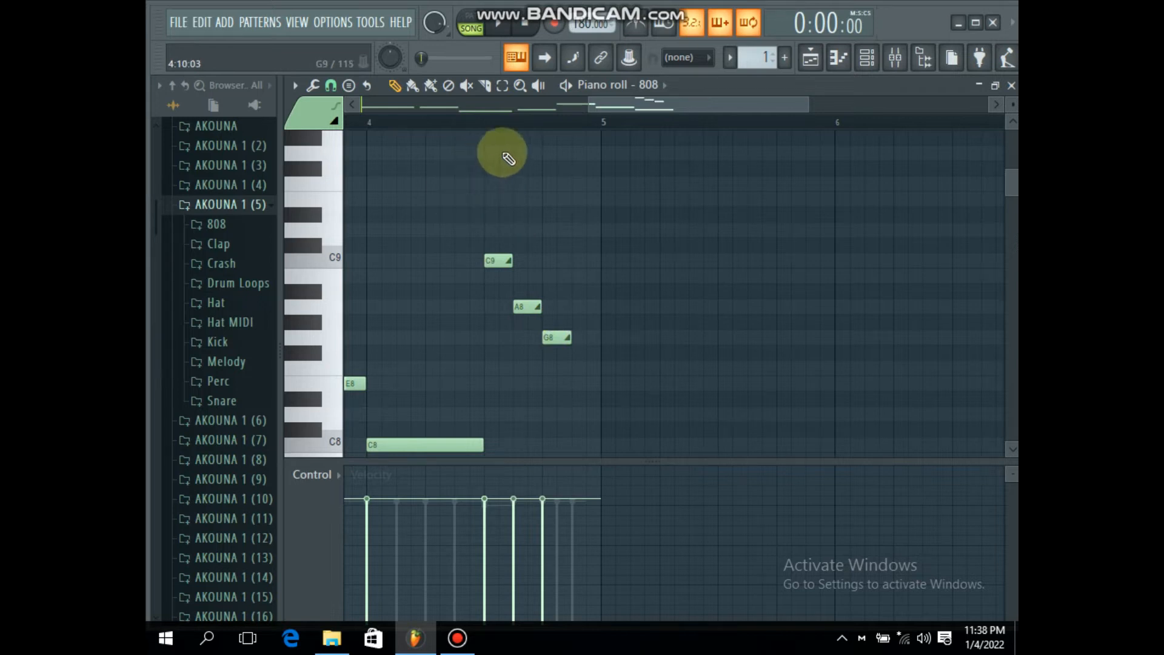
Step: Review the whole four-bar 808 line and play it from the start
scroll(526, 126, "up", 2)
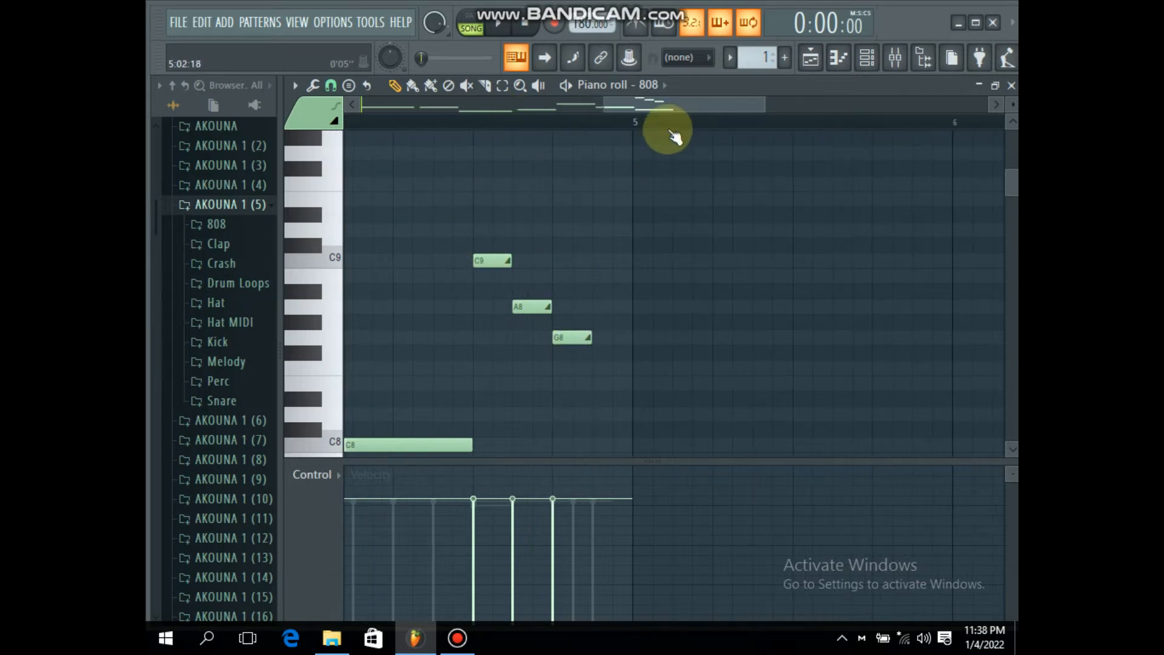
scroll(673, 127, "down", 3)
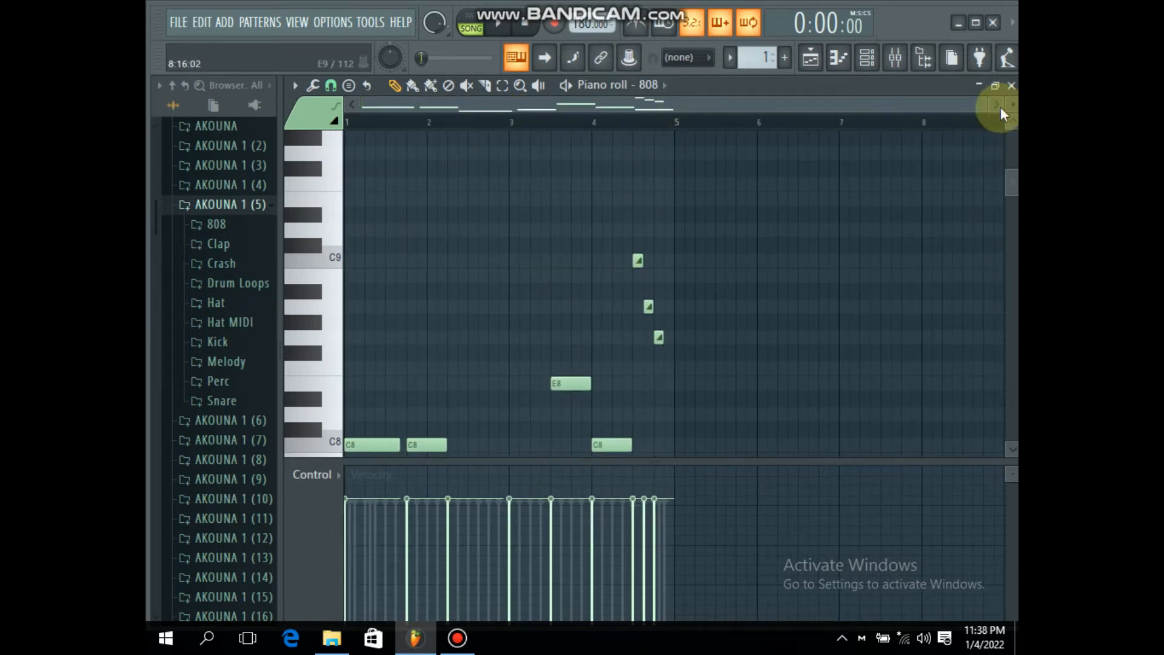
scroll(1009, 112, "down", 5)
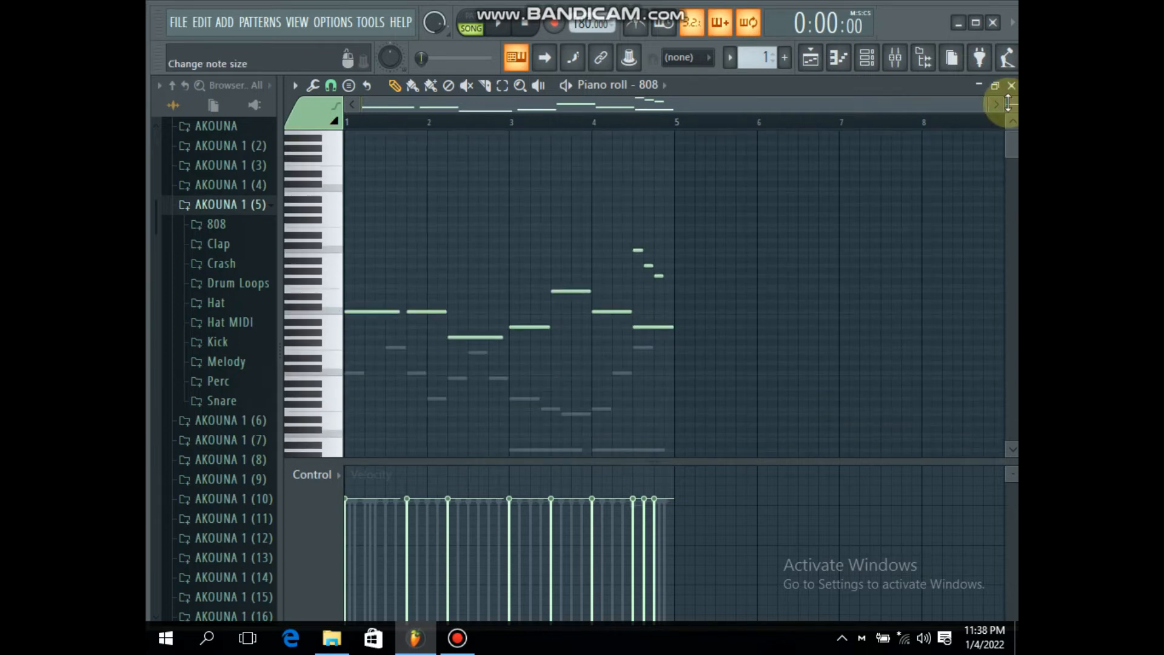
scroll(791, 261, "down", 3)
key("space")
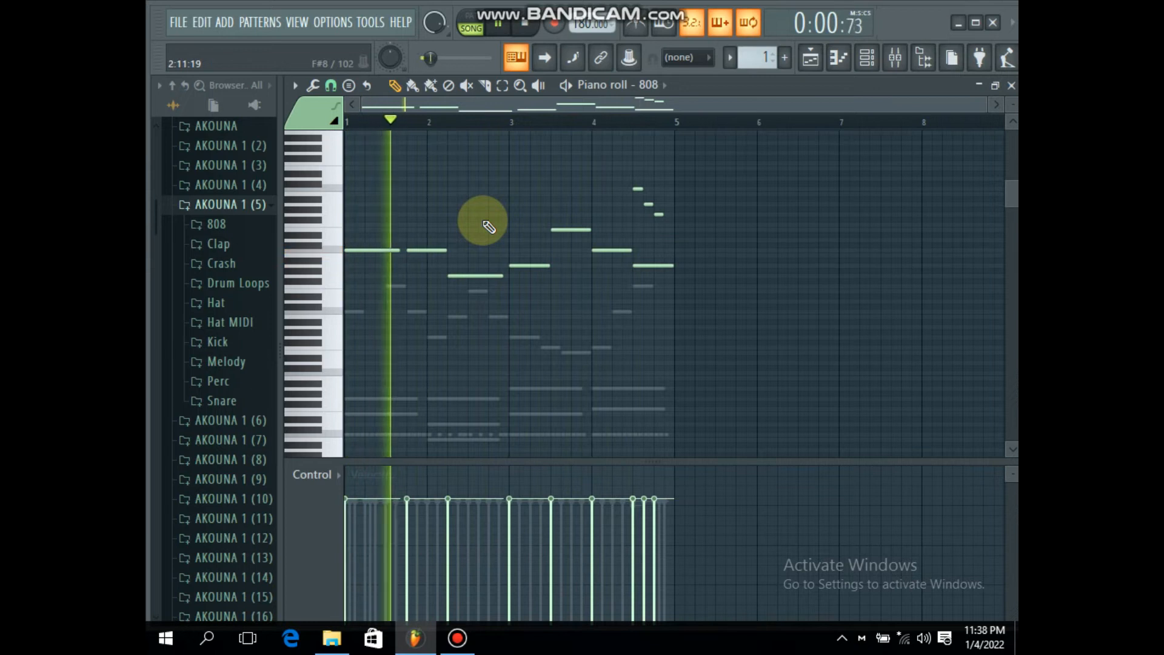
key("space")
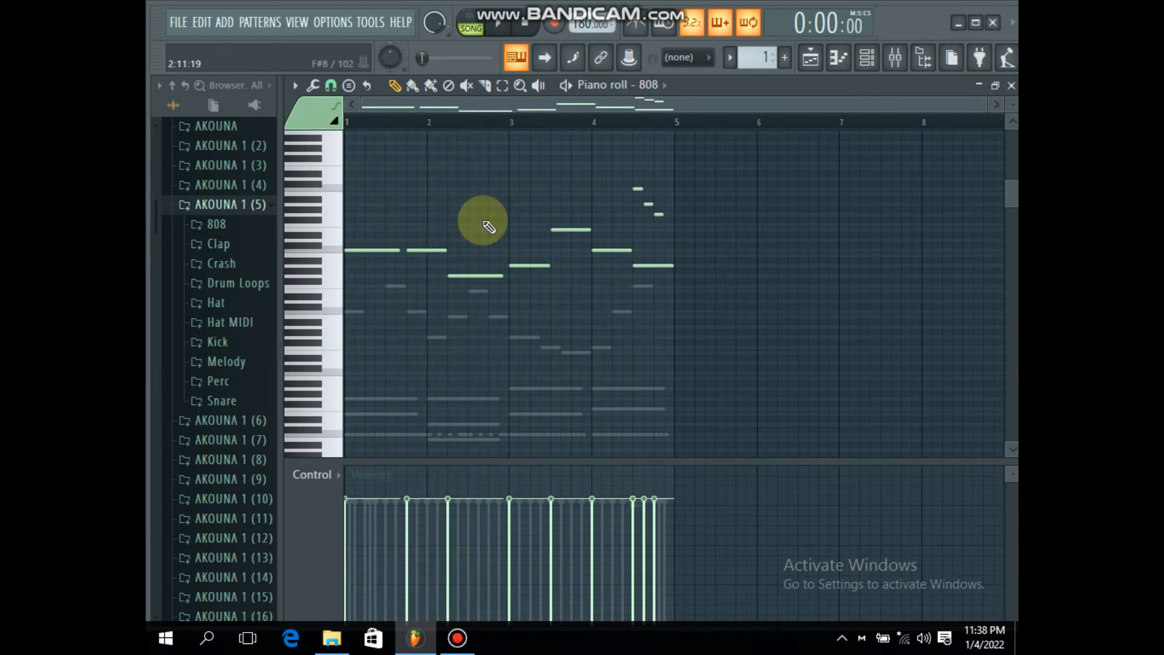
Step: Transpose all 808 notes down three octaves so the line starts on C5, and play the beat
key("ctrl+a")
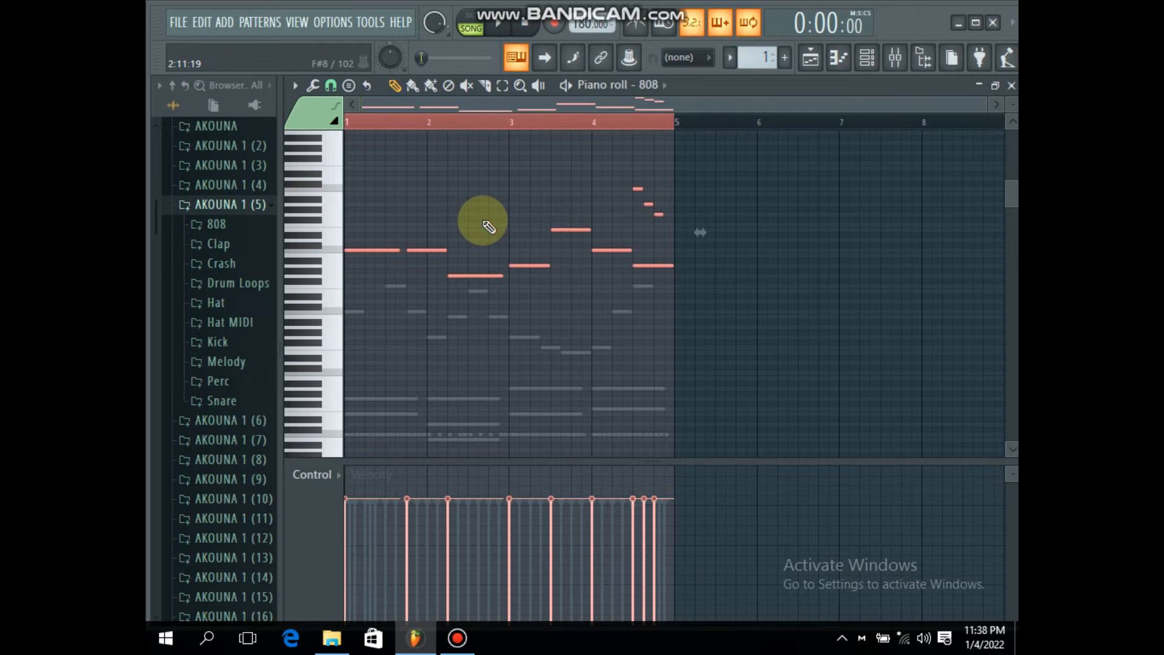
key("ctrl+Down")
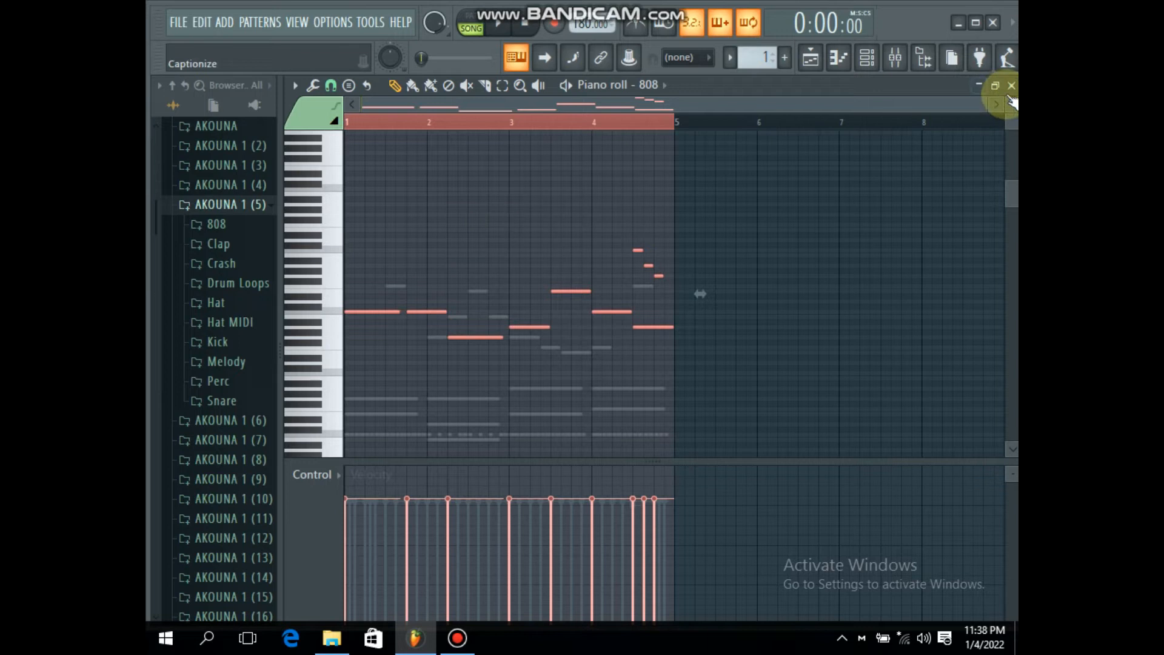
left_click_drag(1011, 102, 1011, 112)
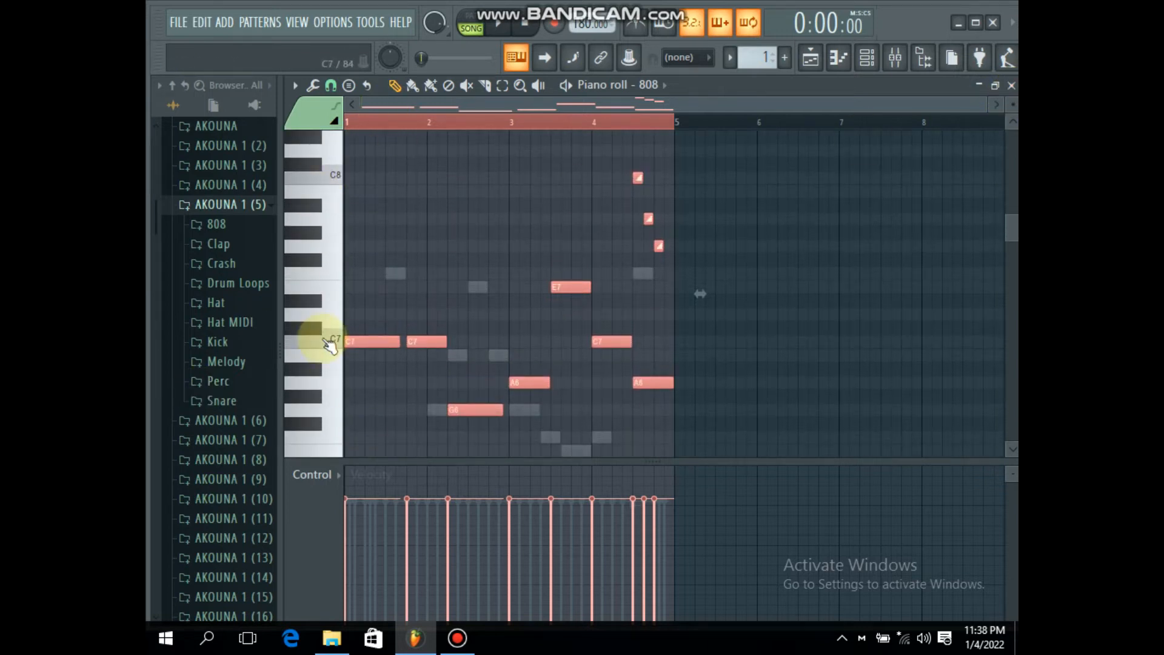
key("ctrl+Down")
scroll(335, 343, "down", 6)
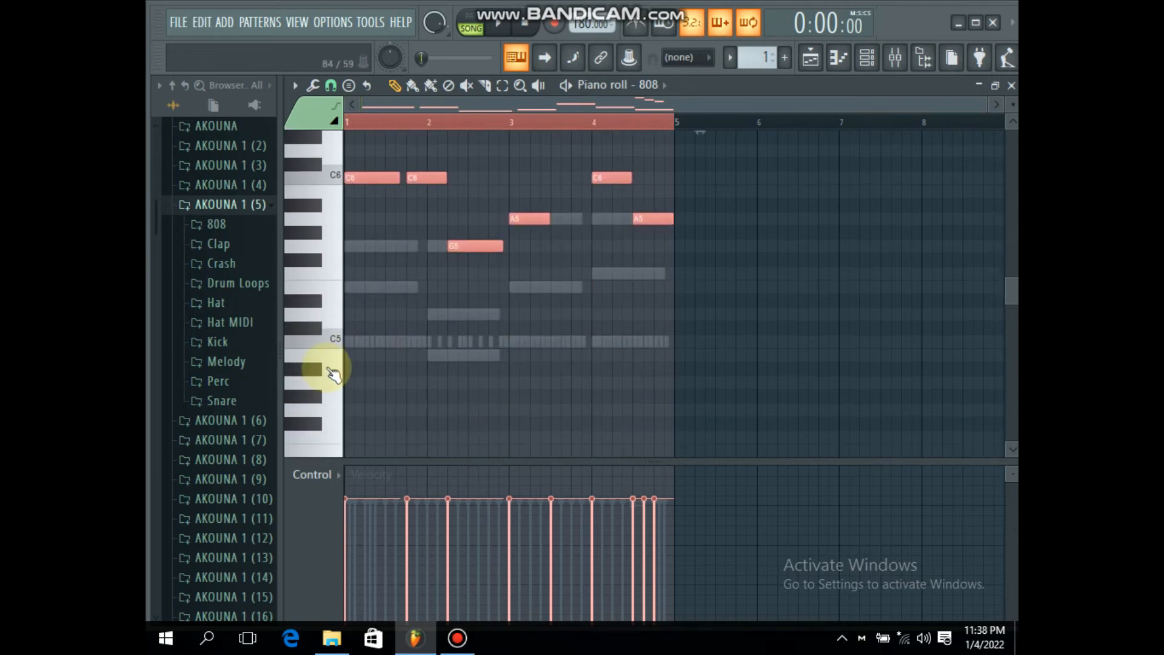
key("ctrl+Down")
key("space")
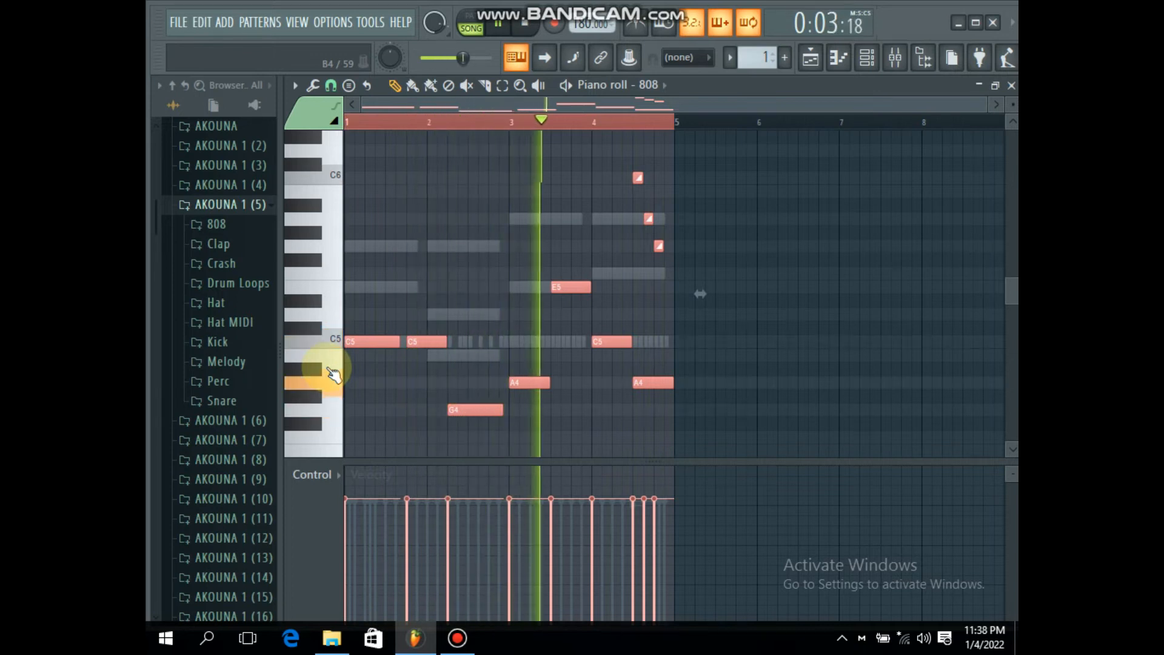
key("space")
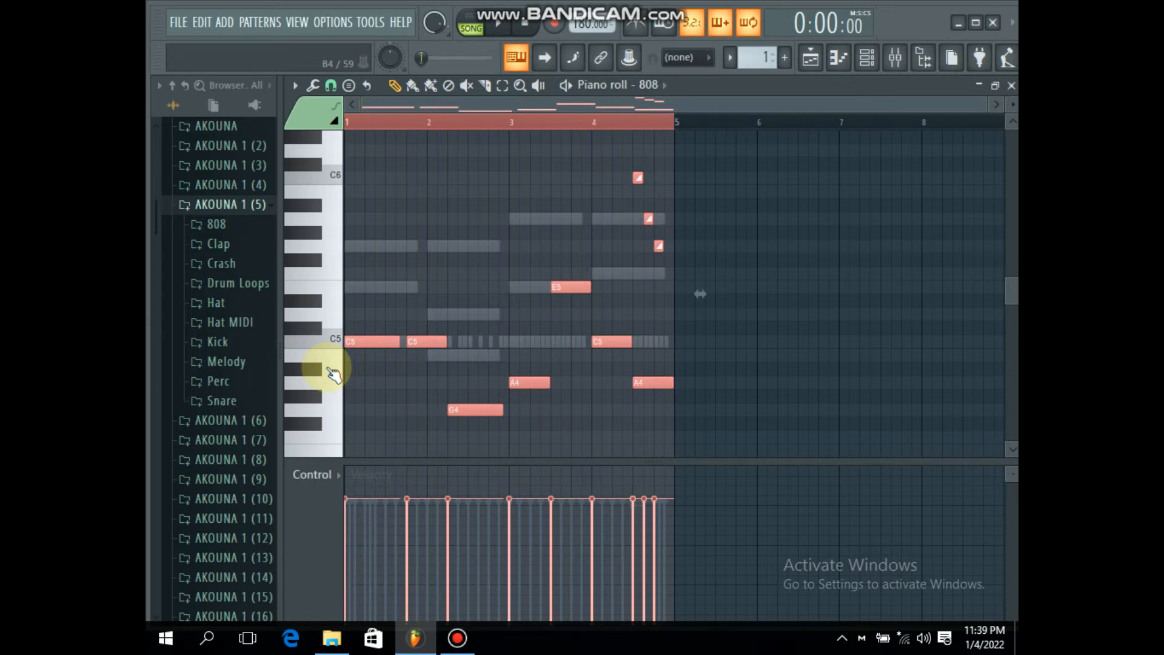
Step: Select the ENEJI channel in the channel rack and open its Purity instrument window
left_click(866, 58)
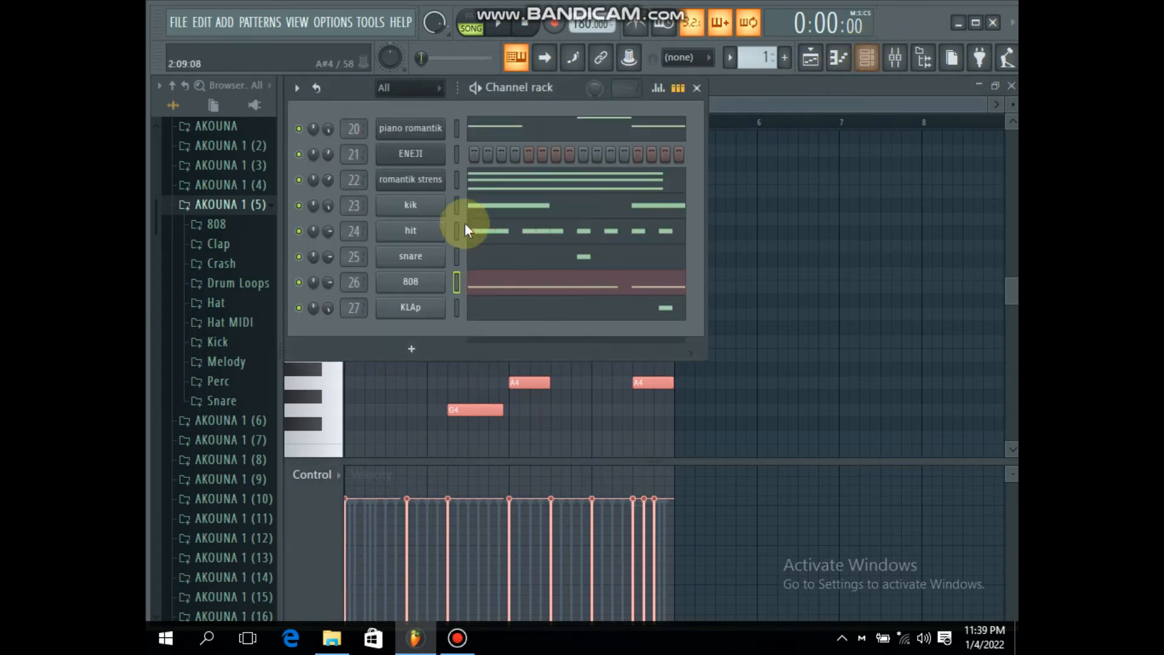
left_click(455, 154)
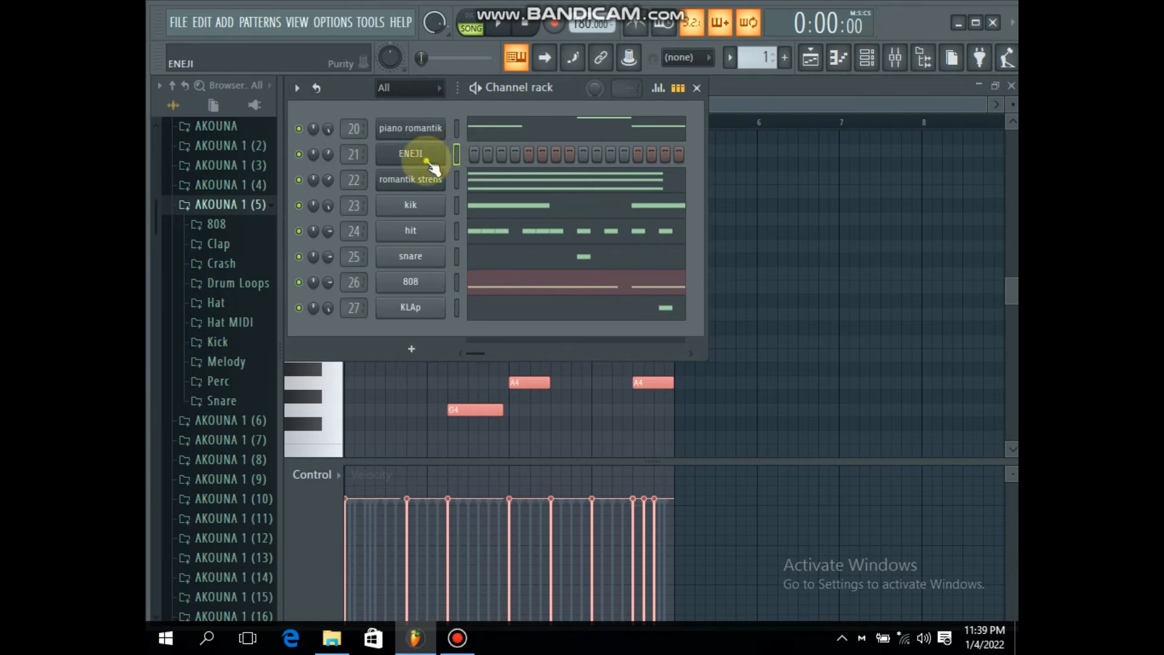
left_click(429, 162)
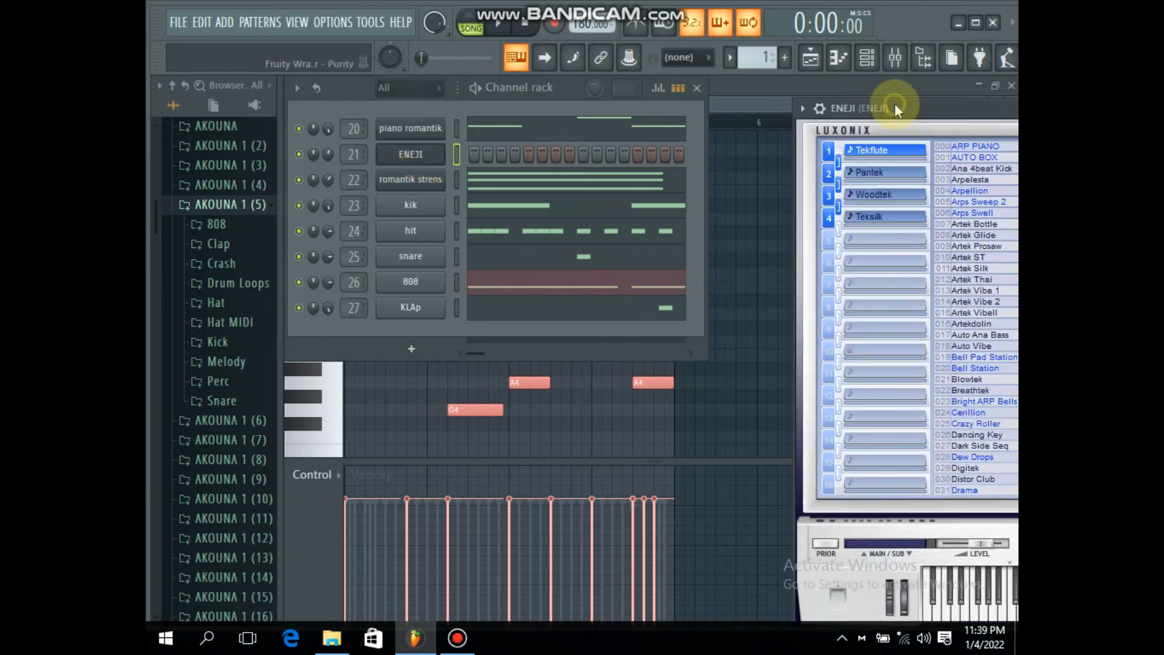
Step: Audition the Tribal Flutes preset on Purity's keyboard and close the instrument window
left_click_drag(893, 103, 423, 41)
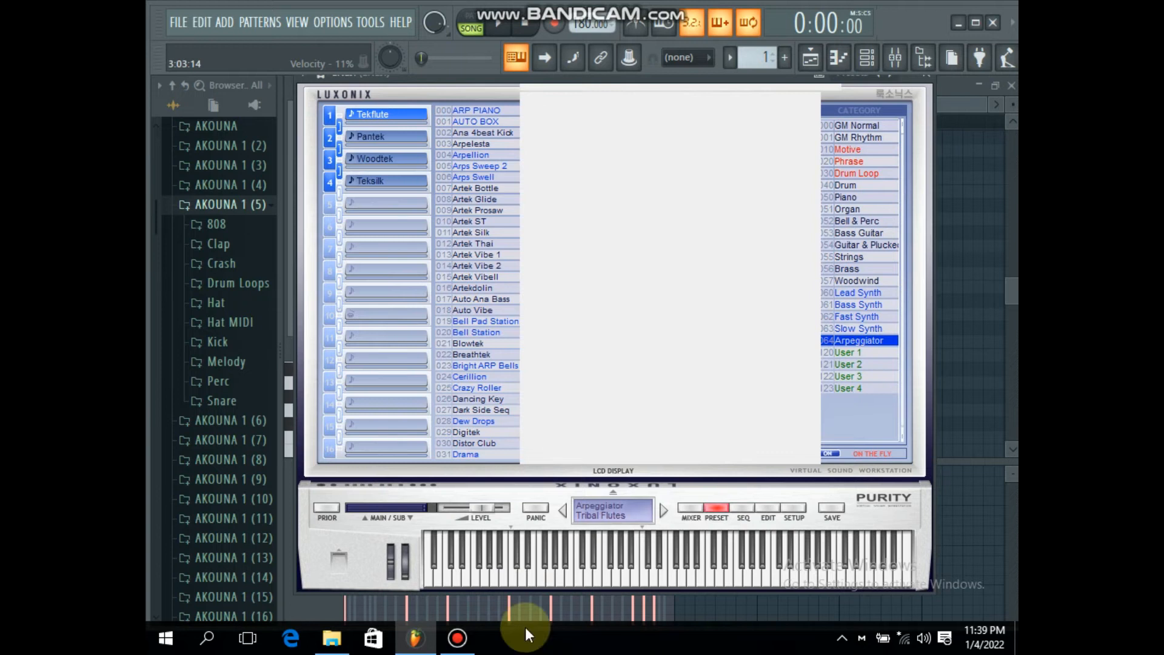
left_click(711, 573)
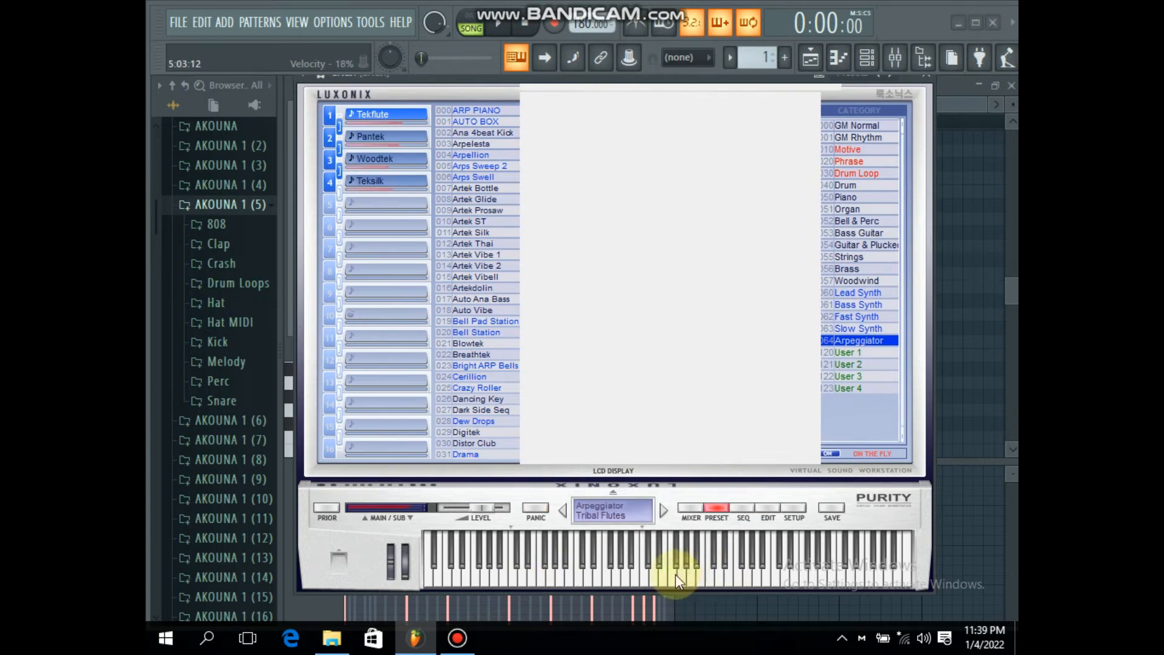
left_click(931, 80)
left_click(980, 83)
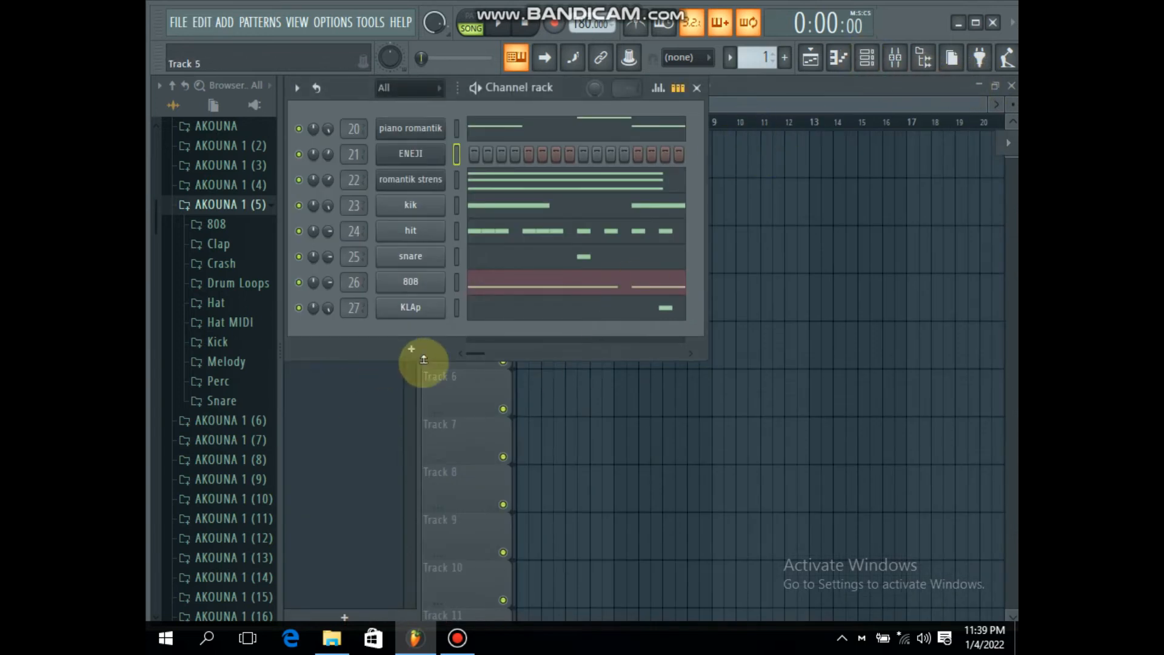
Step: Adjust the ENEJI channel's volume in the channel rack and open ENEJI in the piano roll
right_click(426, 159)
left_click(327, 154)
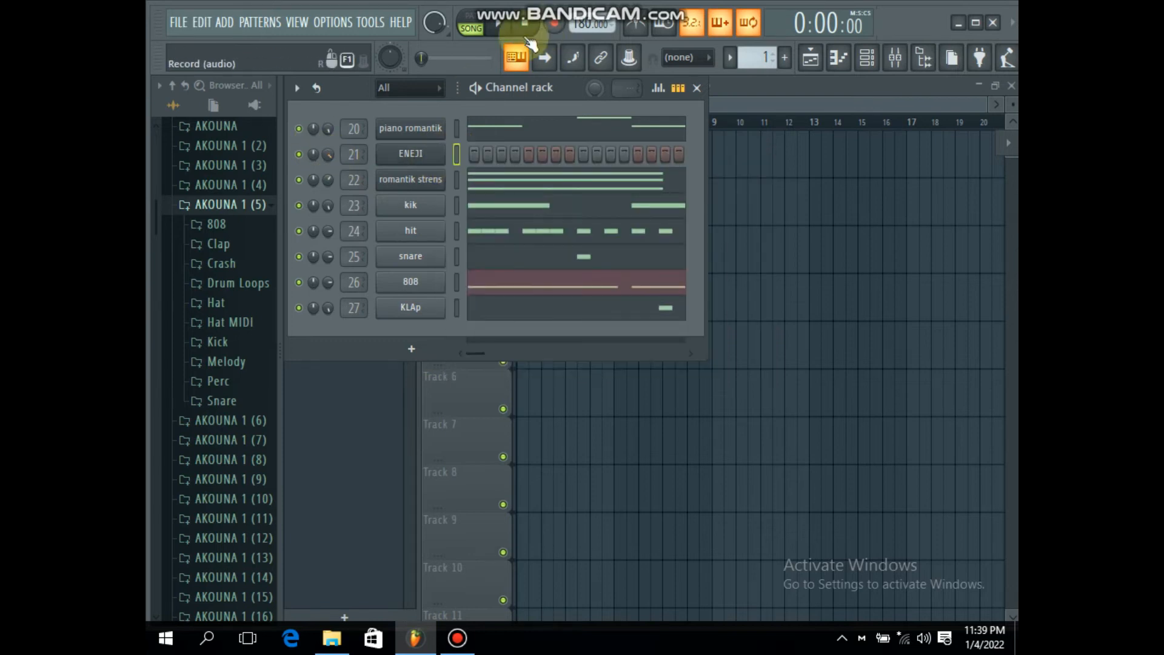
right_click(446, 153)
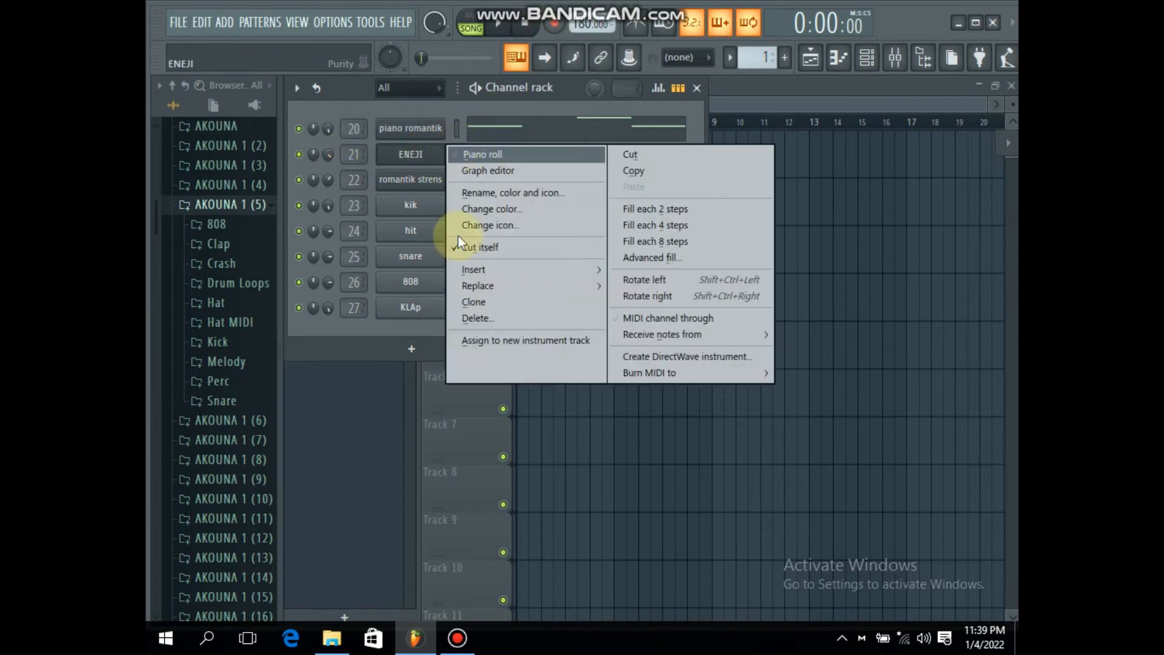
left_click(457, 638)
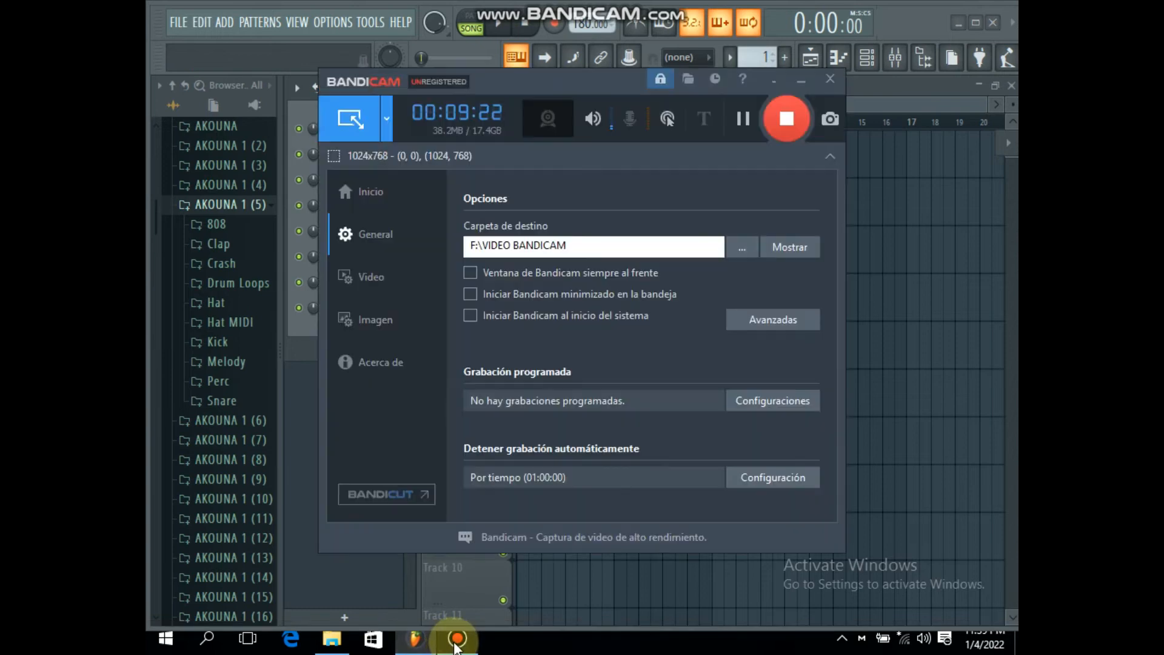
left_click(801, 79)
right_click(446, 153)
left_click(483, 155)
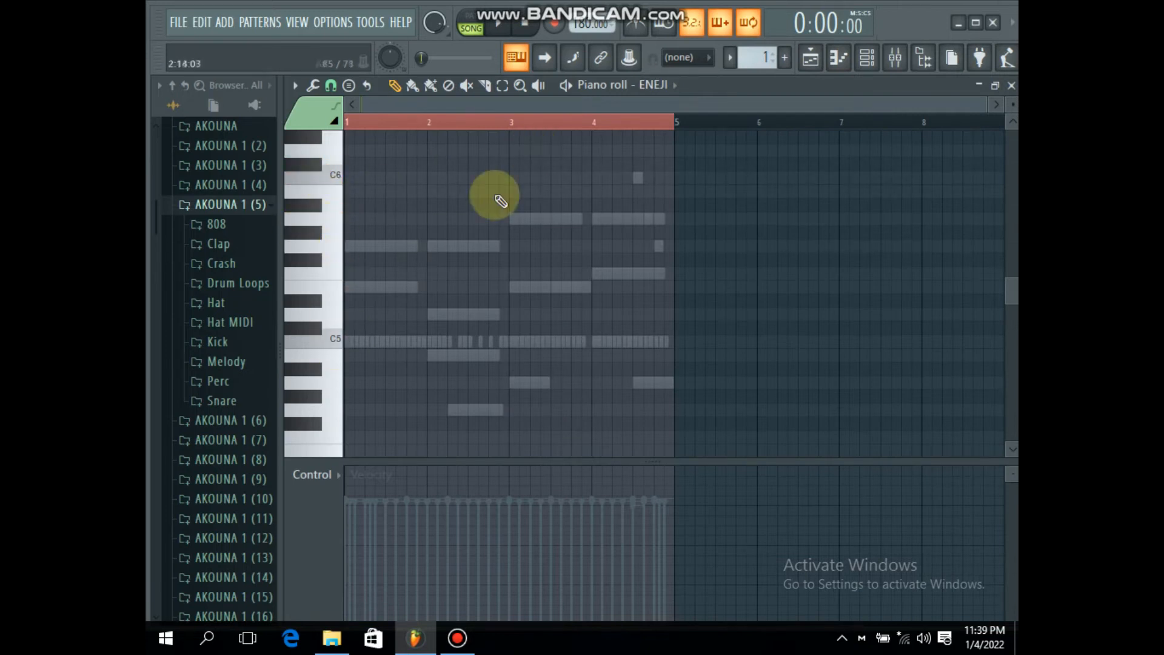
Step: Try out a half-bar C7 note at the start of bar 1 while playing the beat
scroll(341, 265, "up", 6)
left_click(352, 261)
right_click(351, 261)
double_click(353, 262)
left_click(669, 414)
left_click(458, 635)
left_click(801, 80)
key("space")
left_click_drag(356, 262, 395, 277)
key("space")
scroll(393, 182, "up", 2)
key("space")
right_click(408, 274)
Step: Add half-bar ENEJI notes G6 at bar 3 and F6 at bar 4, and place the bar 1 note on C6
scroll(460, 279, "down", 3)
left_click(514, 287)
left_click(597, 314)
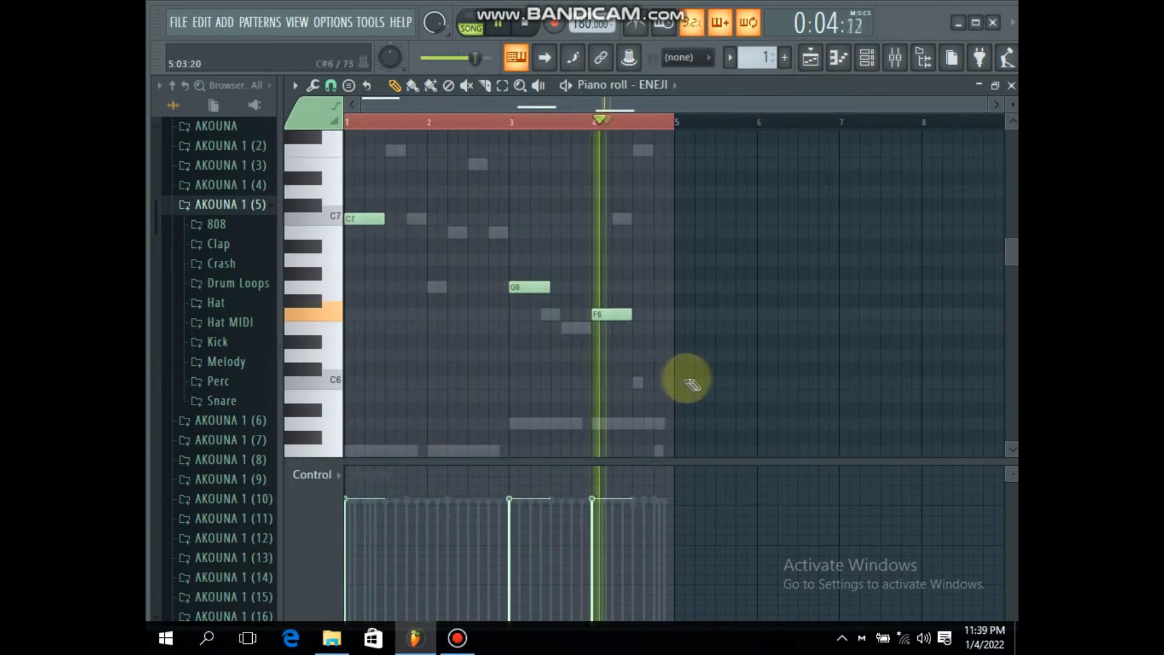
left_click(361, 380)
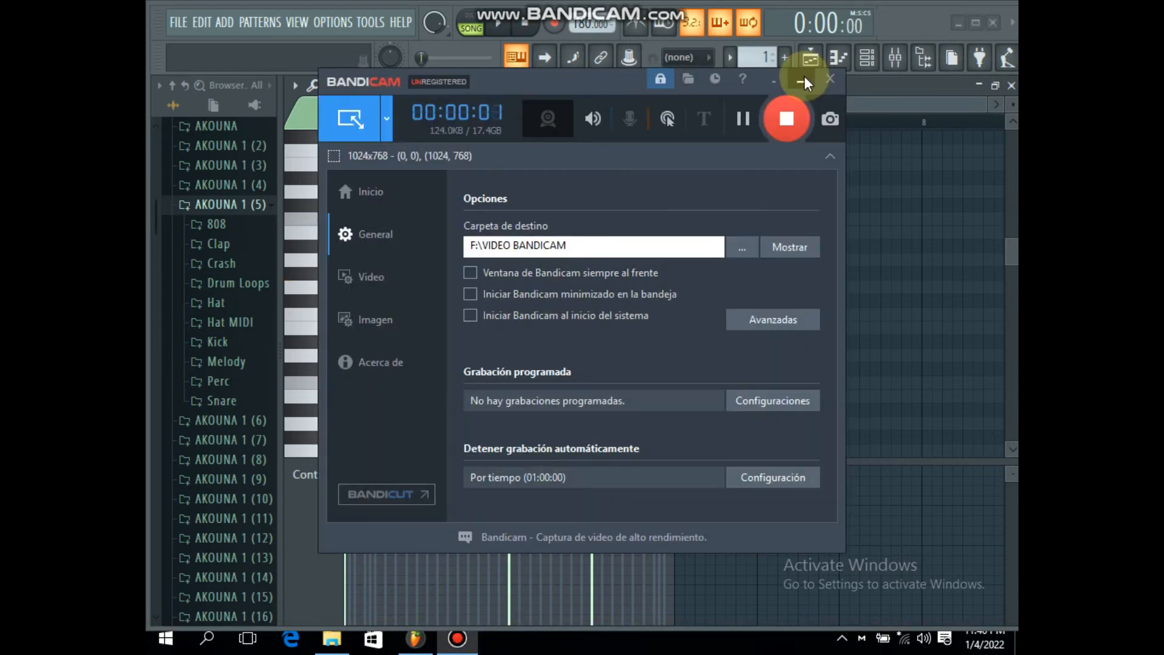
Step: Play the three-note ENEJI line with the beat and close the piano roll
left_click(802, 81)
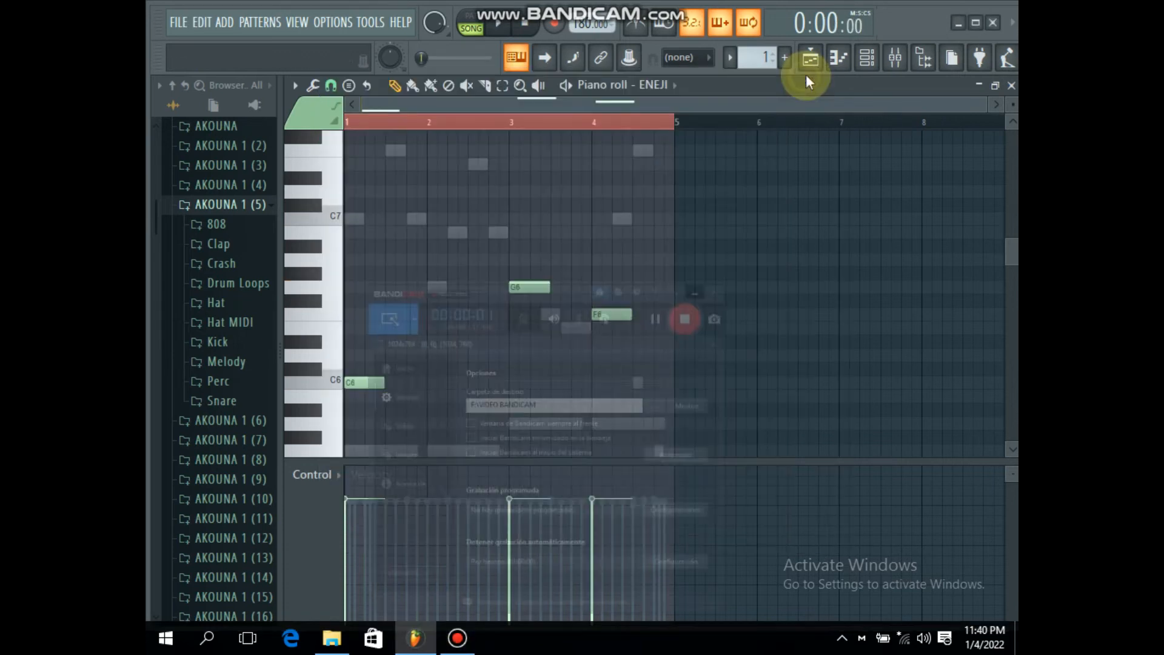
key("space")
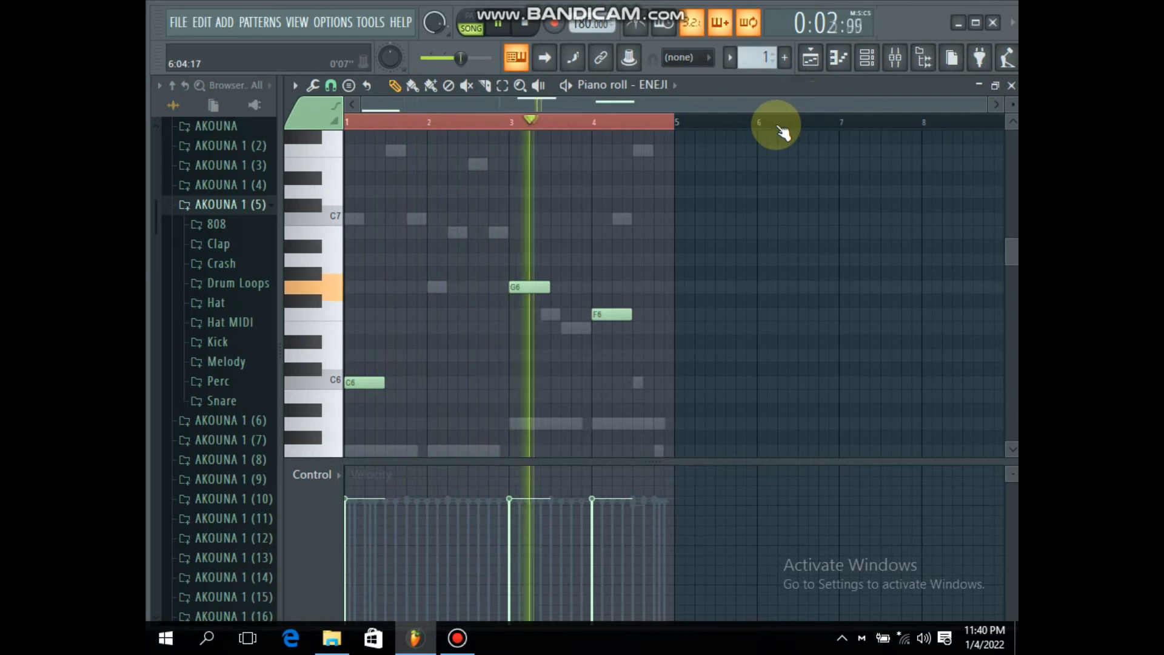
key("space")
left_click(993, 88)
left_click(727, 261)
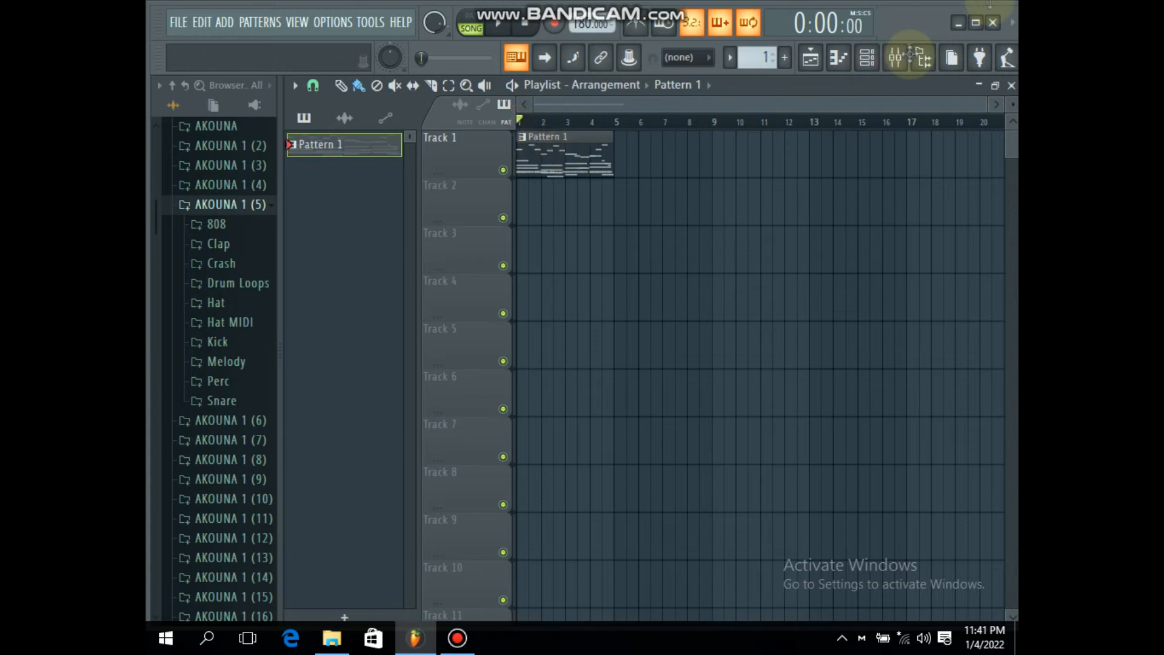
Step: Show the channel rack and mixer, and load Fruity parametric EQ 2 in ENEJI's first effect slot with the 20Hz + 18kHz cut preset
left_click(871, 58)
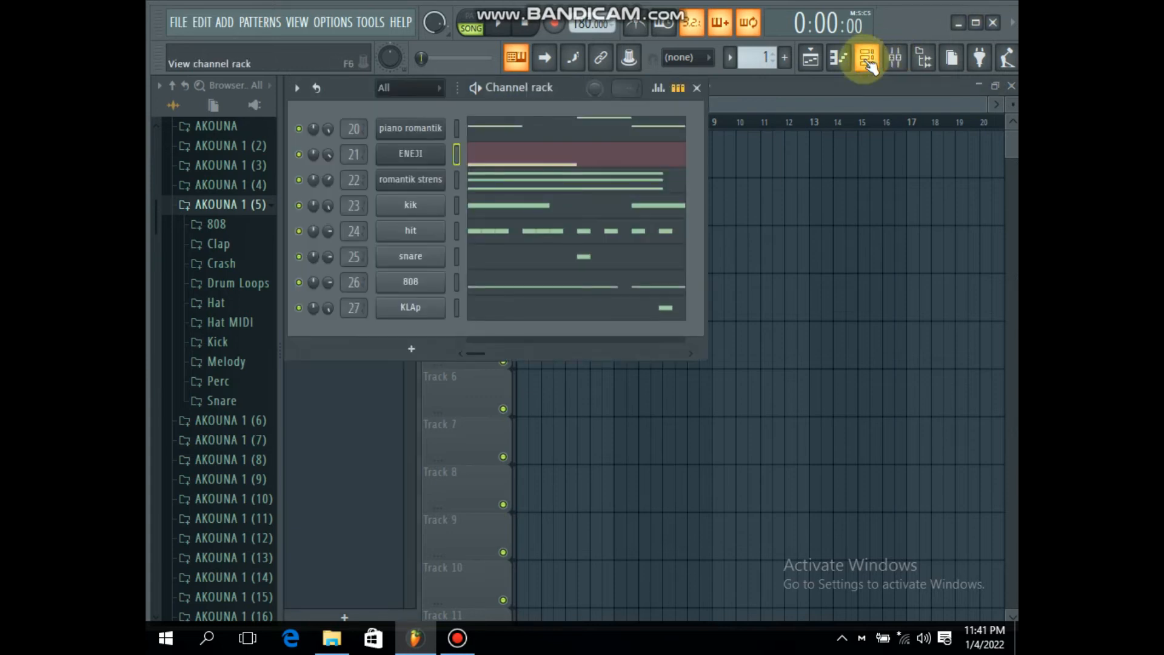
left_click(895, 58)
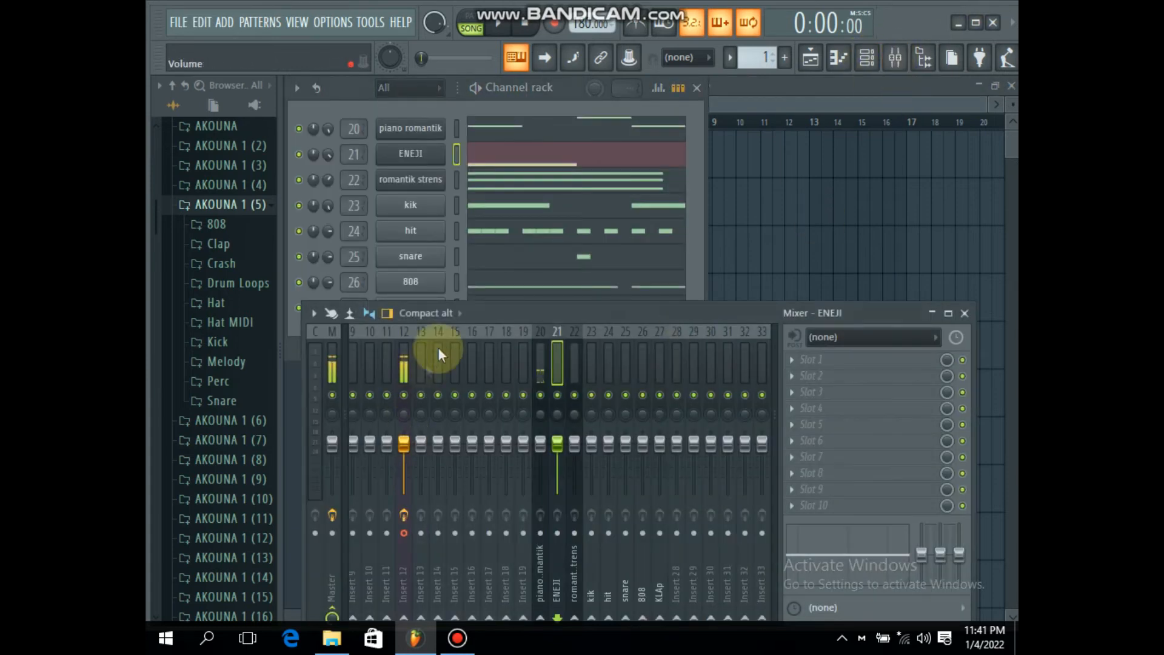
left_click_drag(511, 312, 494, 346)
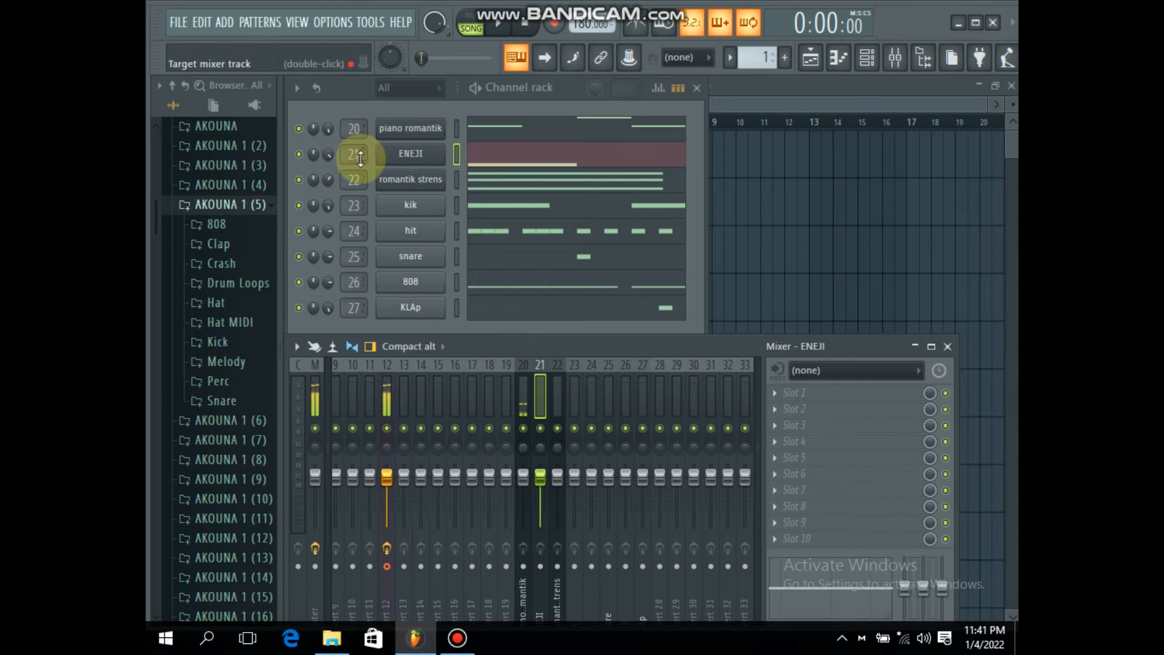
key("F8")
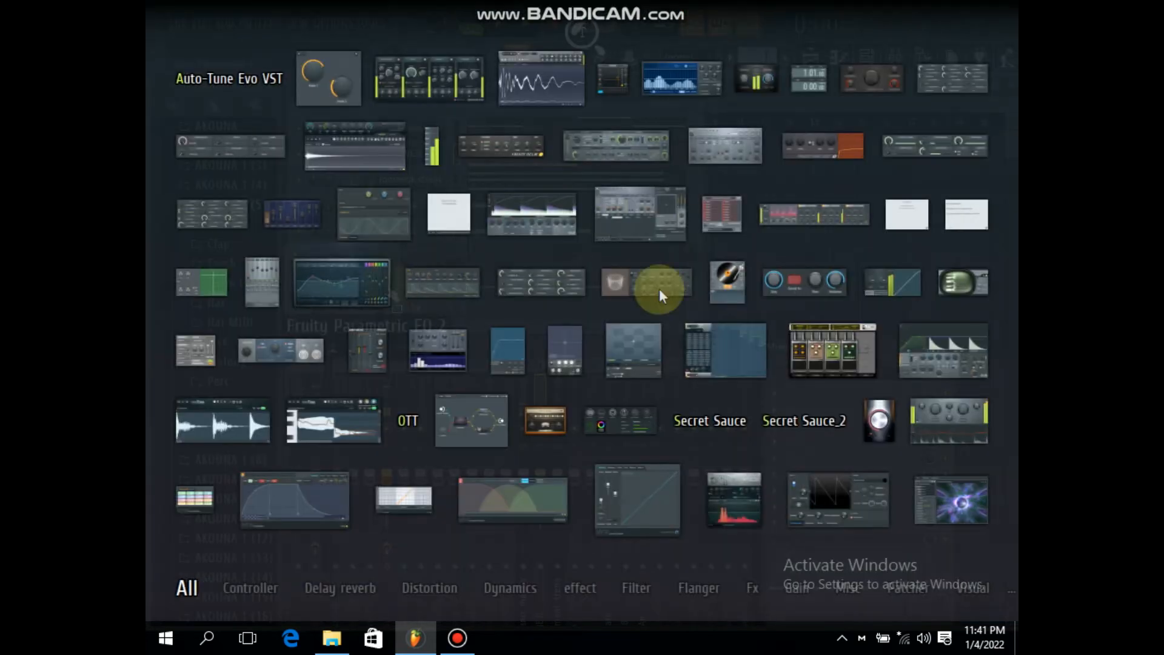
left_click(659, 289)
left_click(851, 254)
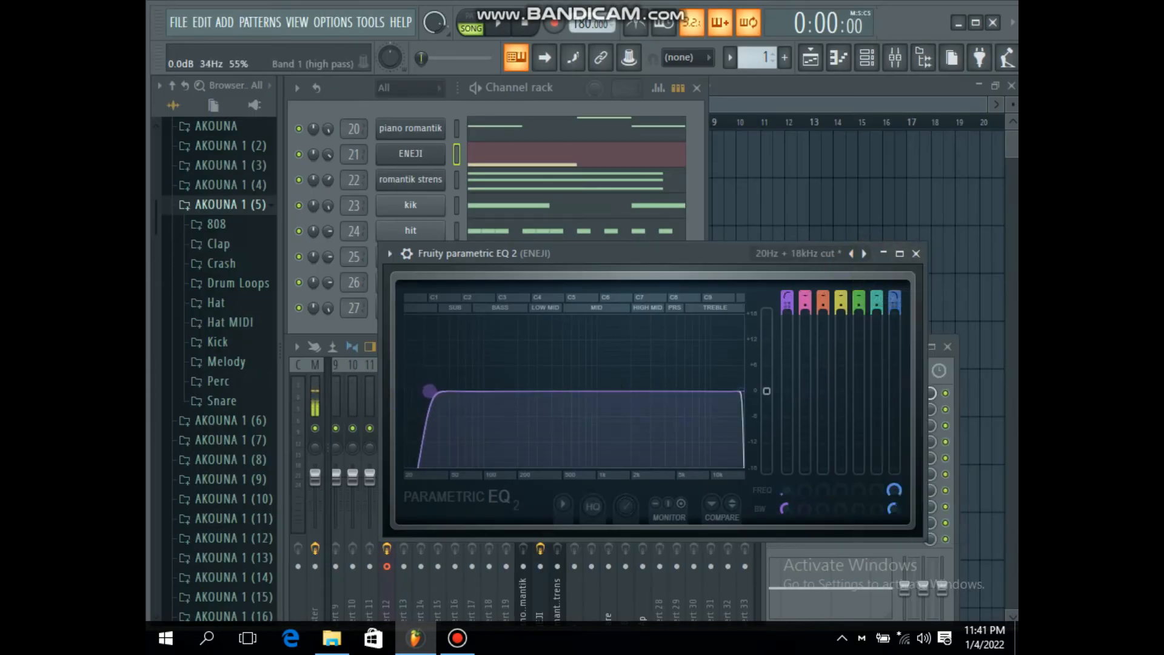
key("Escape")
Step: Clear the mixer solo on the ENEJI track and solo the ENEJI channel in the channel rack instead
right_click(540, 428)
left_click(524, 428)
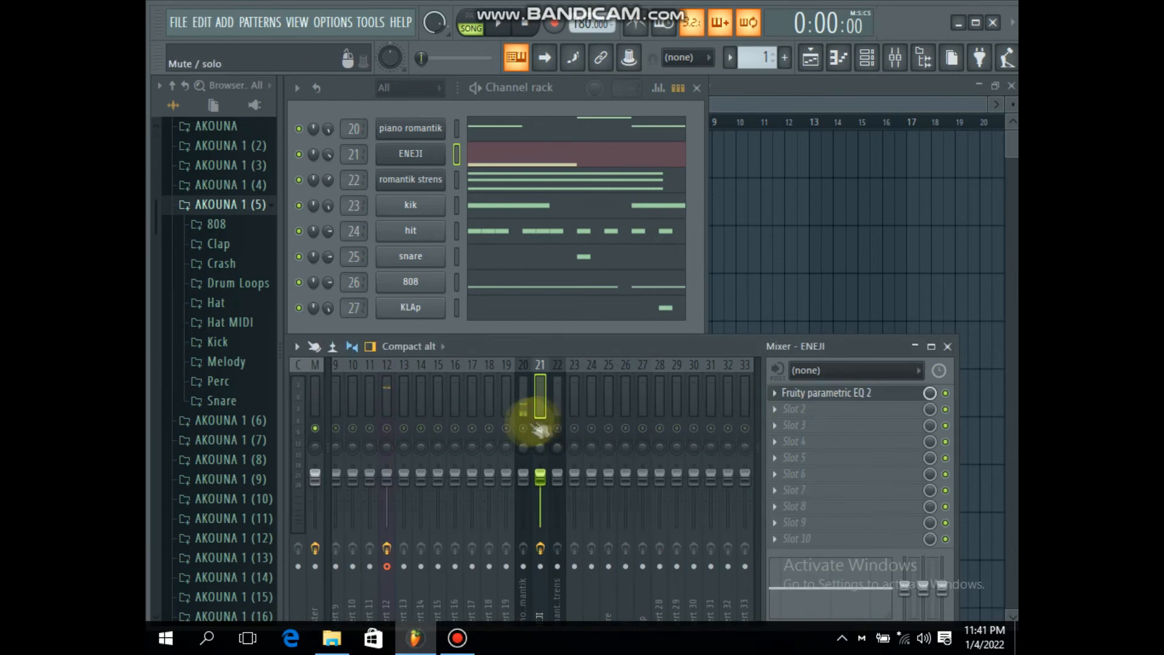
right_click(541, 428)
right_click(299, 154)
left_click(331, 162)
Step: Raise the high-pass cutoff of ENEJI's EQ to about 290 Hz during playback and close the EQ
left_click(859, 394)
key("space")
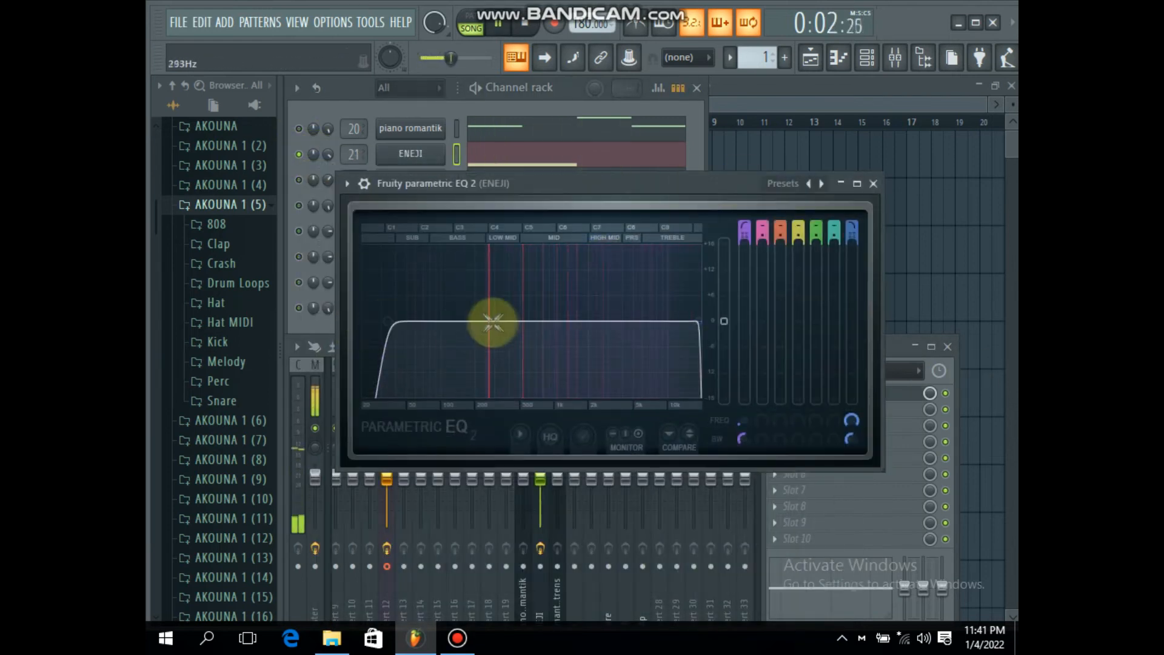
left_click_drag(387, 321, 488, 321)
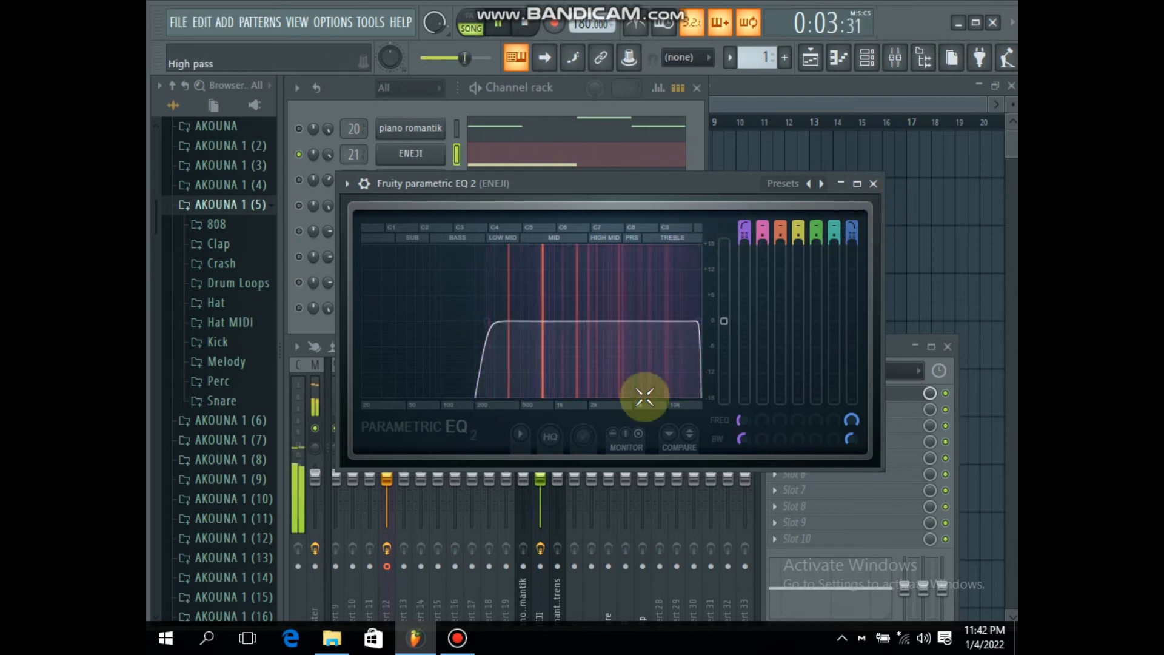
left_click(872, 184)
key("space")
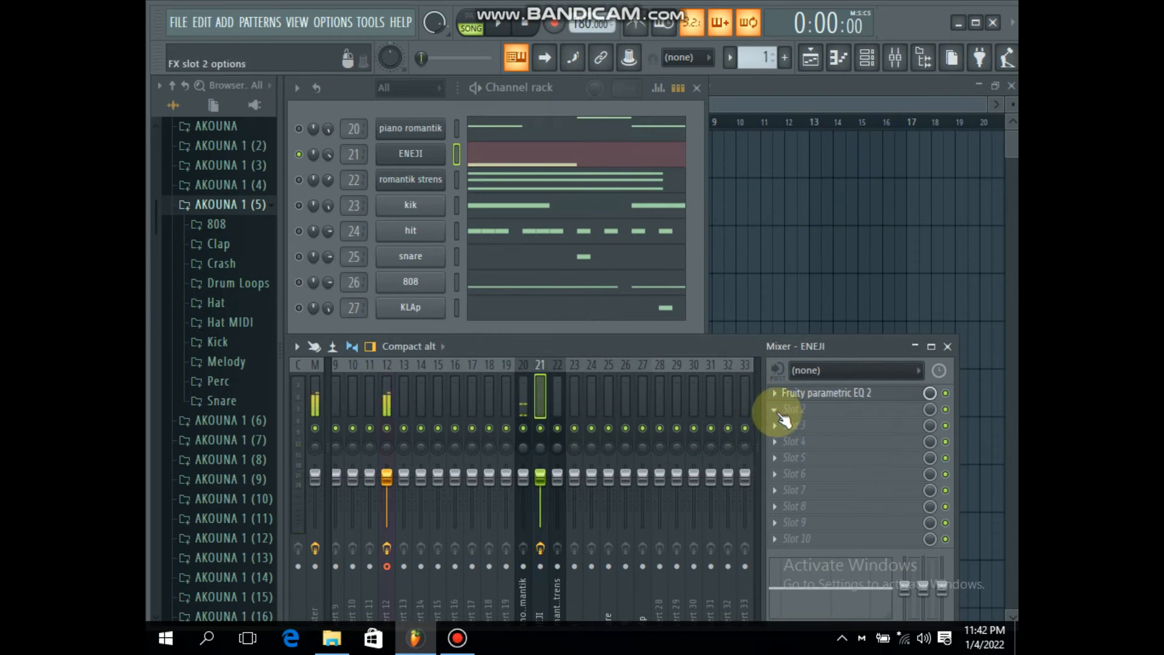
Step: Load Fruity Reeverb 2 in ENEJI's second effect slot and apply the Large Hall preset
right_click(778, 413)
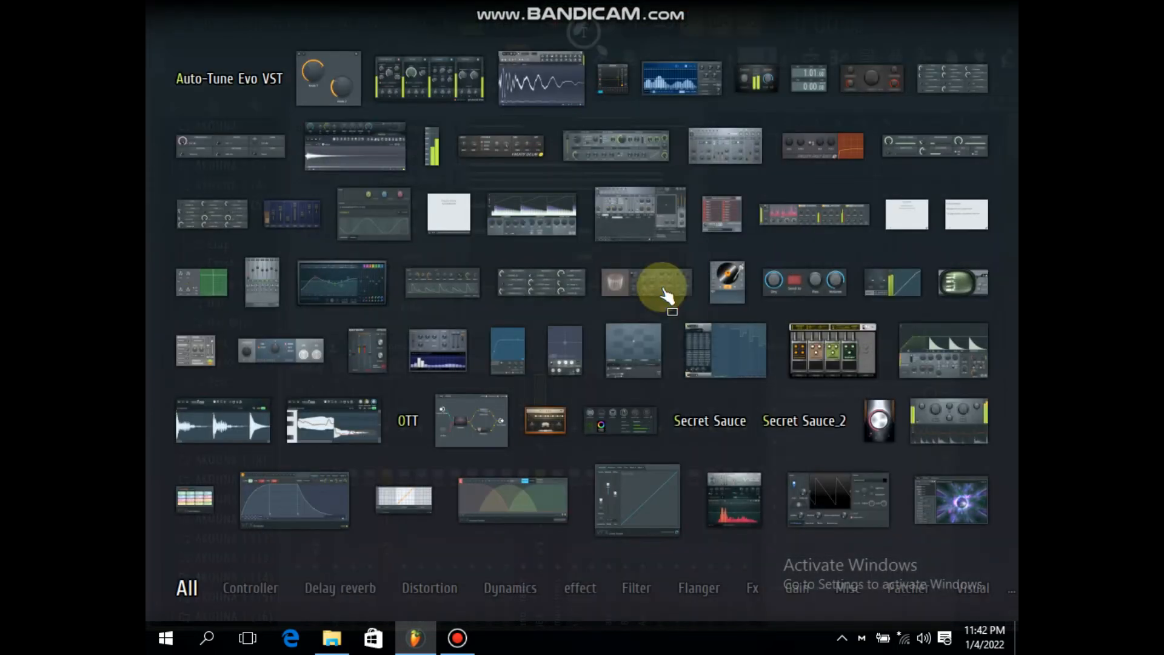
left_click(667, 294)
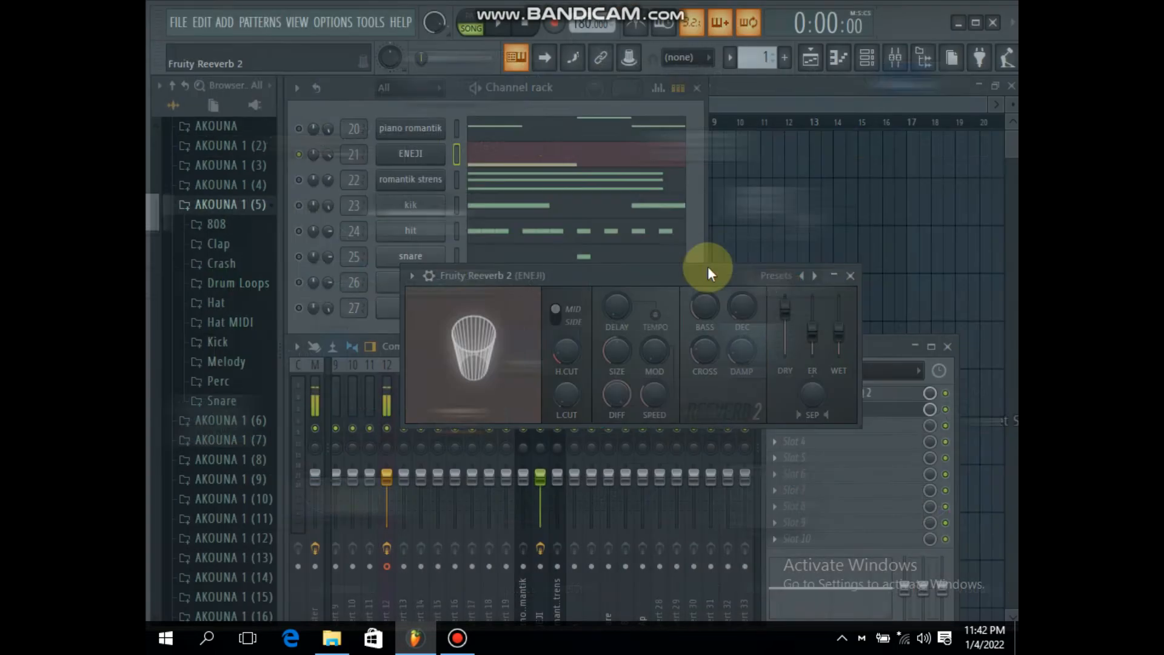
left_click(801, 276)
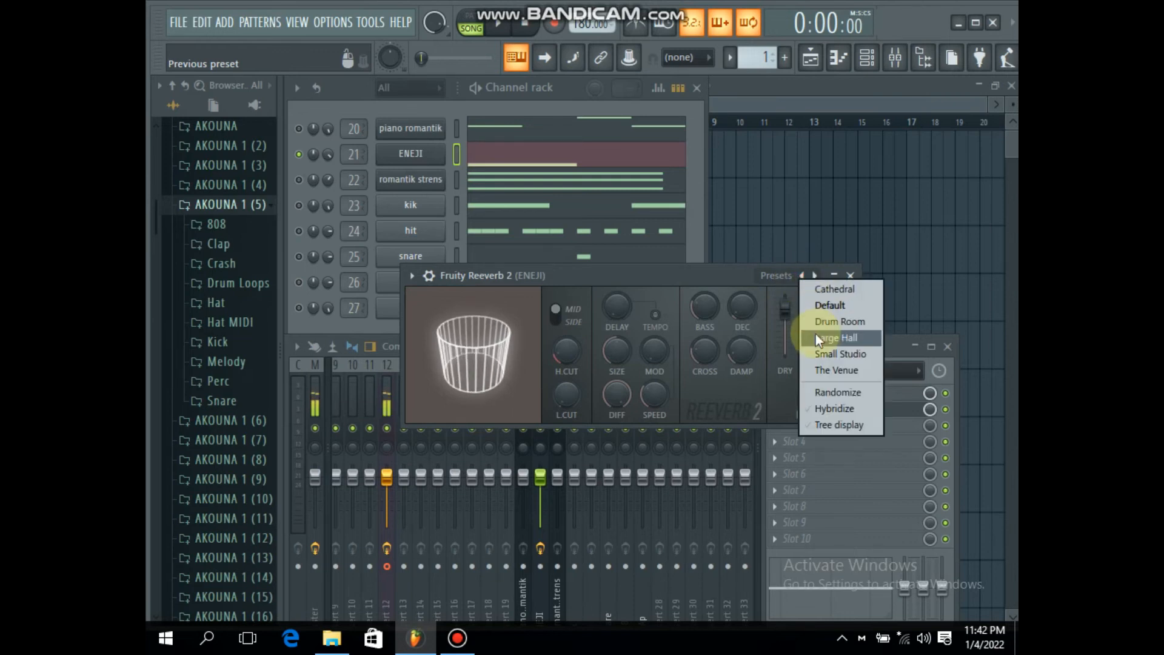
left_click(844, 339)
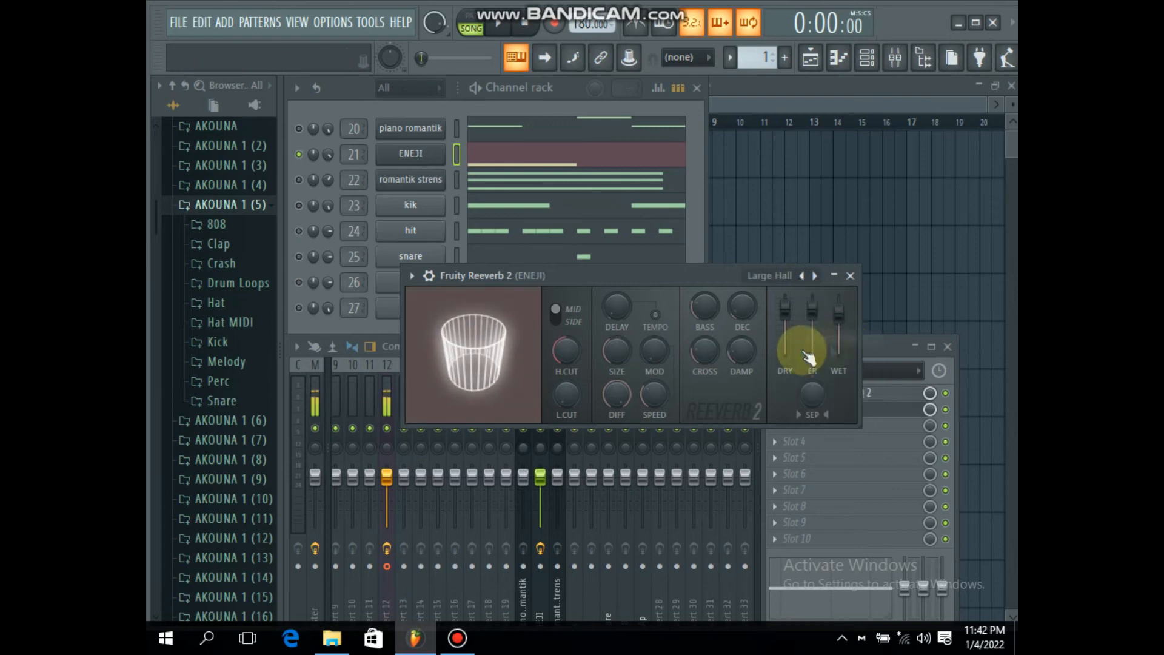
Step: Lower the reverb's dry level while auditioning the soloed ENEJI line
key("space")
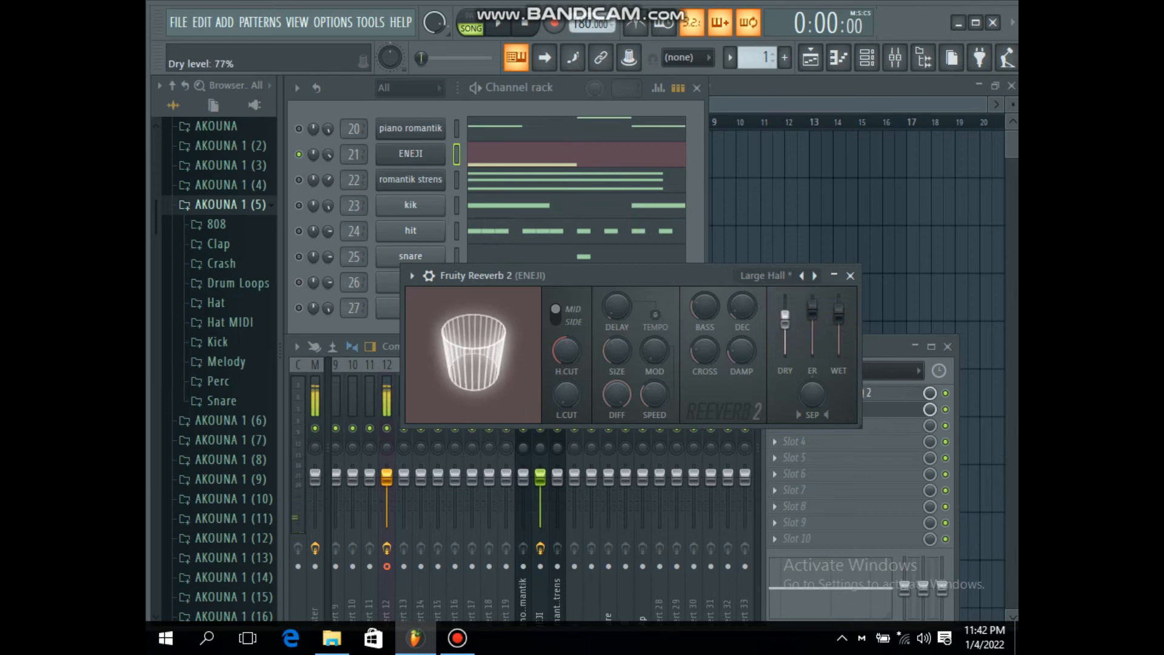
left_click_drag(785, 320, 799, 332)
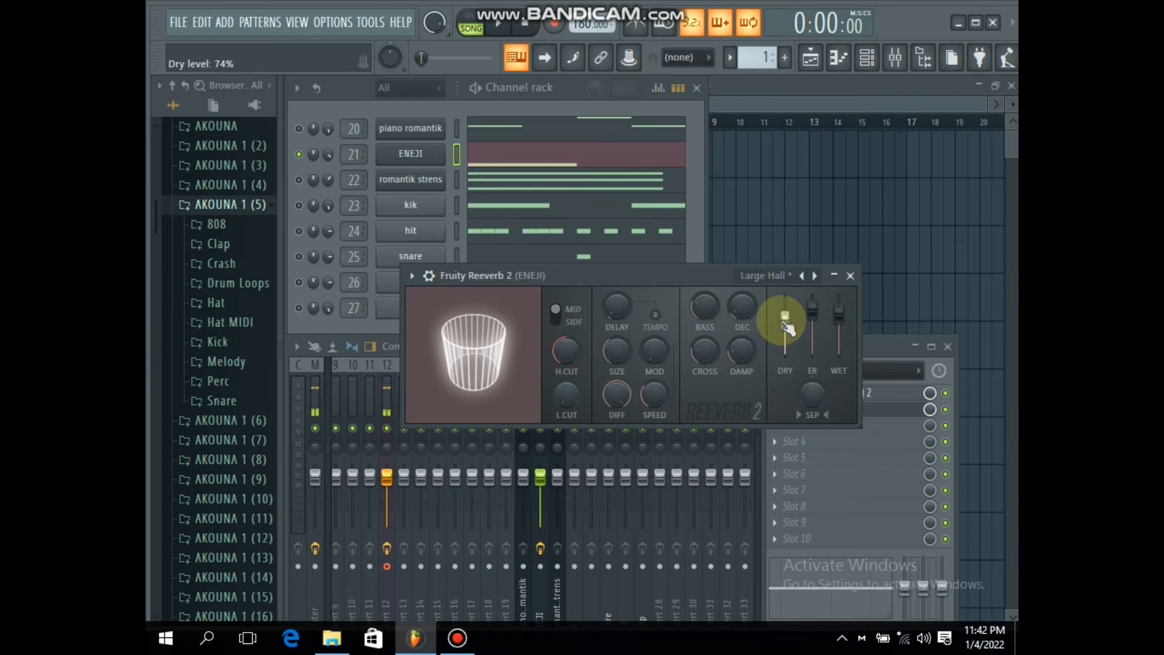
key("space")
key("space")
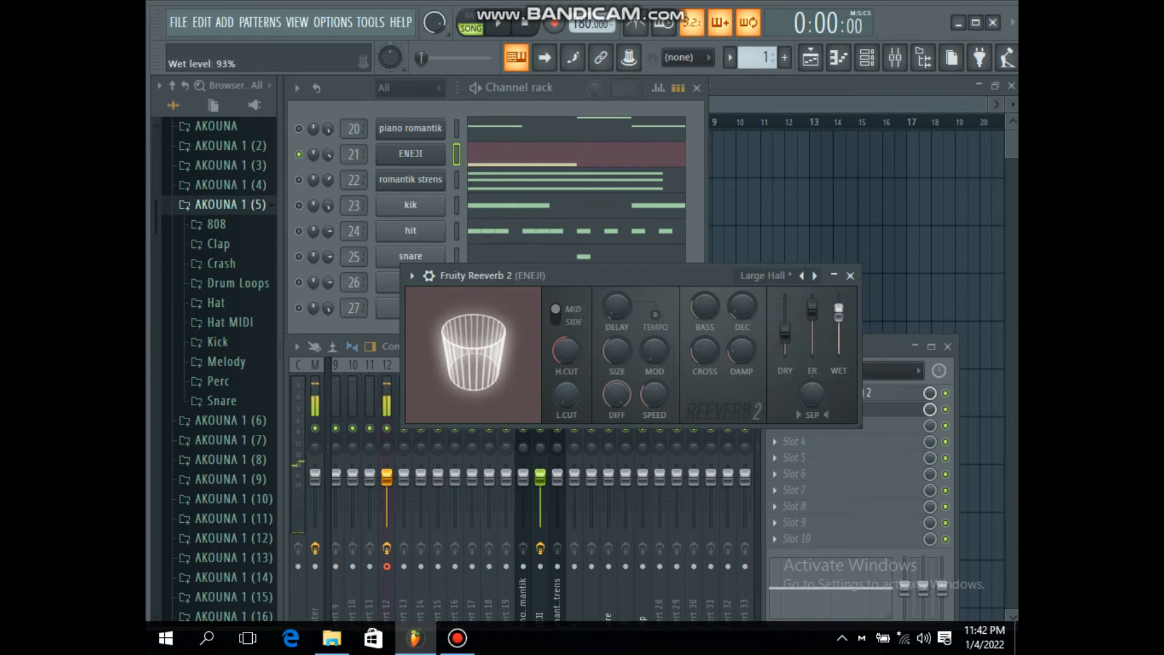
key("space")
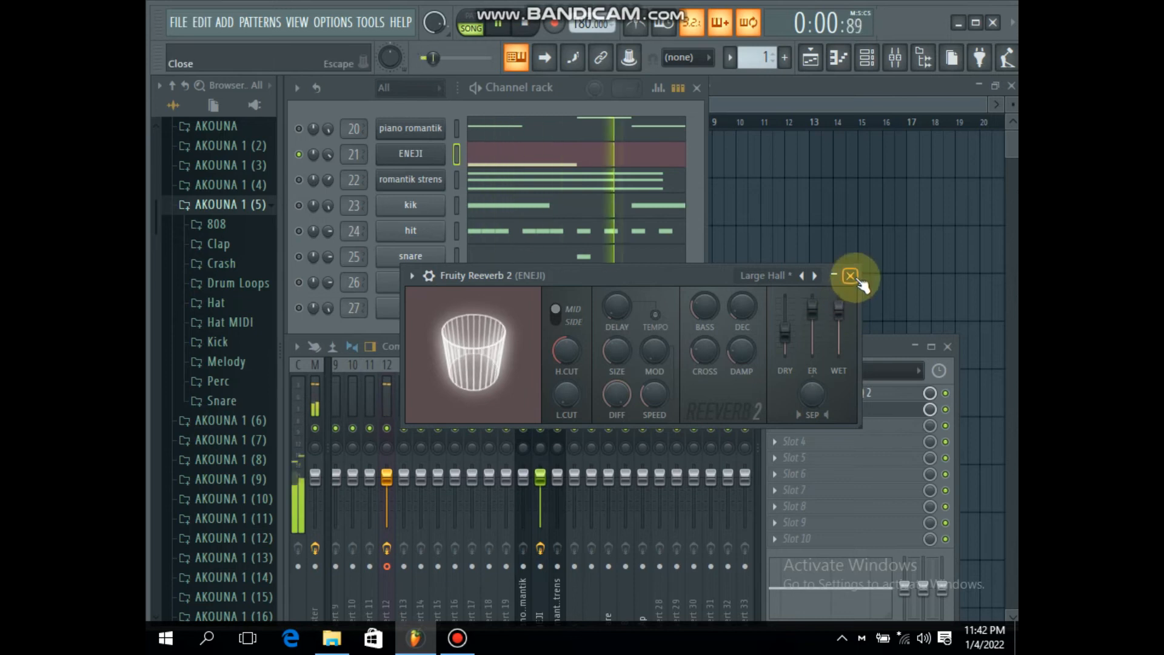
Step: Reduce the reverb's dry level further, set early reflections to about 78%, and increase the room size
left_click_drag(784, 332, 812, 318)
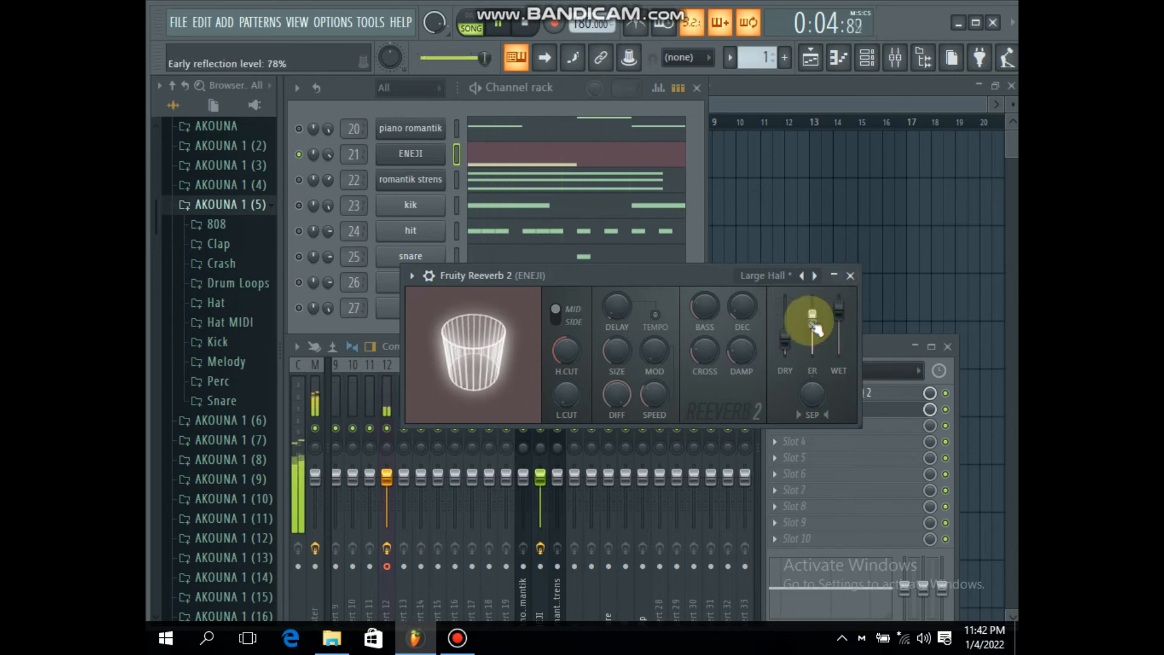
left_click_drag(616, 351, 616, 342)
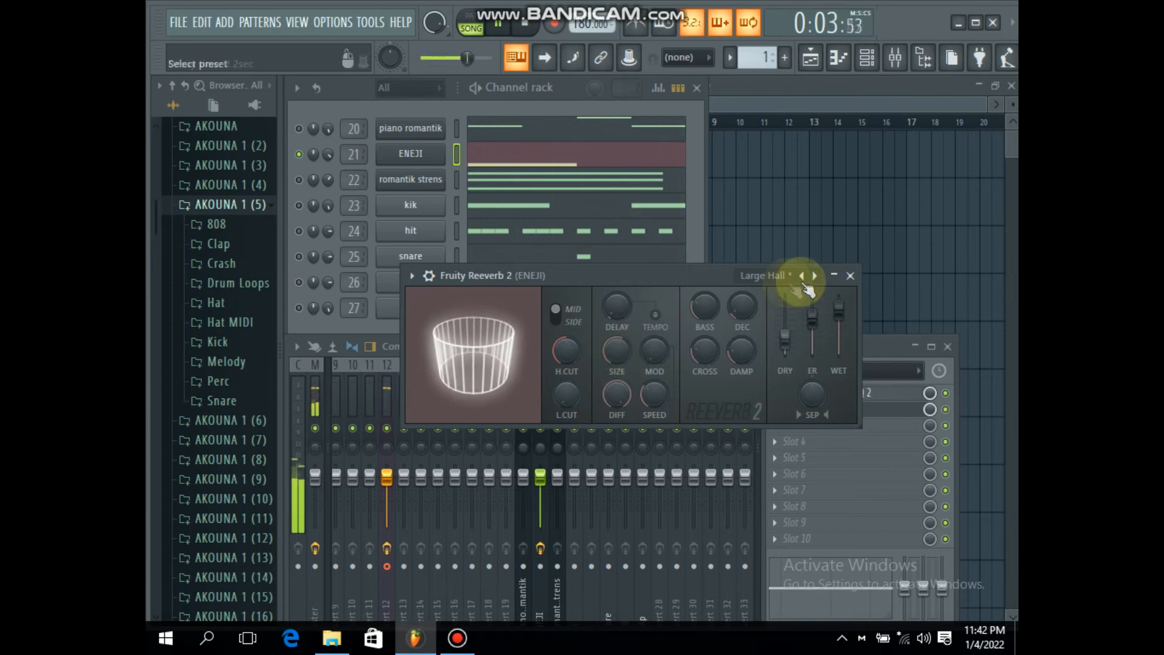
left_click(849, 275)
key("space")
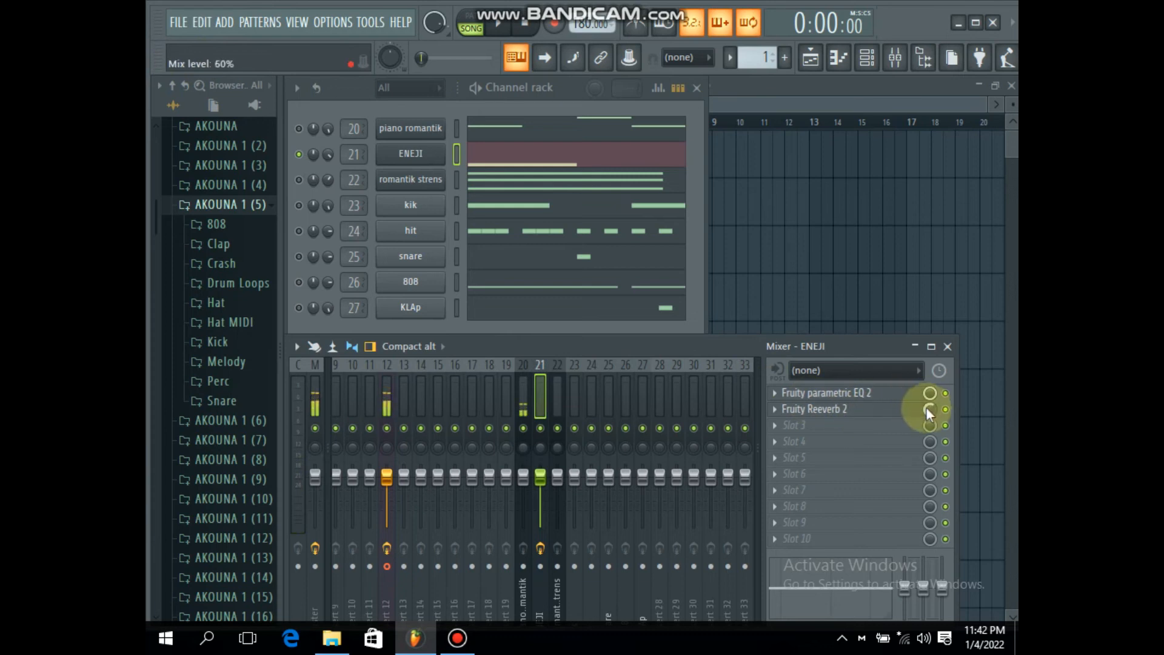
Step: Re-enable all channels in the channel rack and play the full beat through the playlist
right_click(298, 181)
left_click(315, 189)
right_click(299, 180)
left_click(314, 189)
key("space")
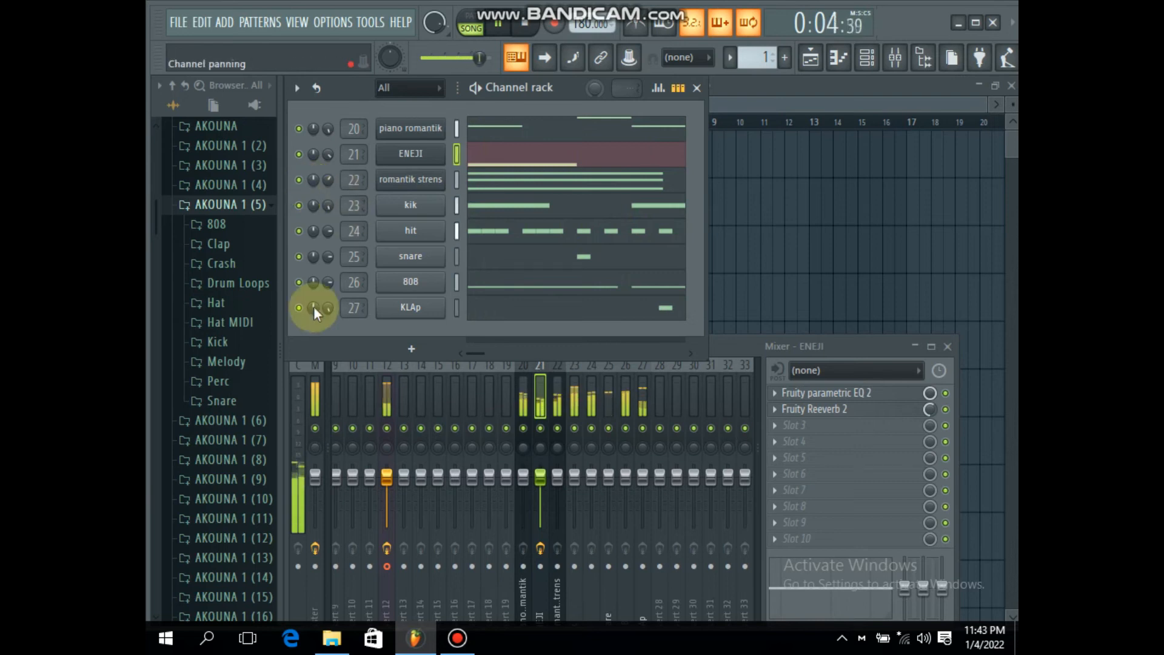
left_click(721, 225)
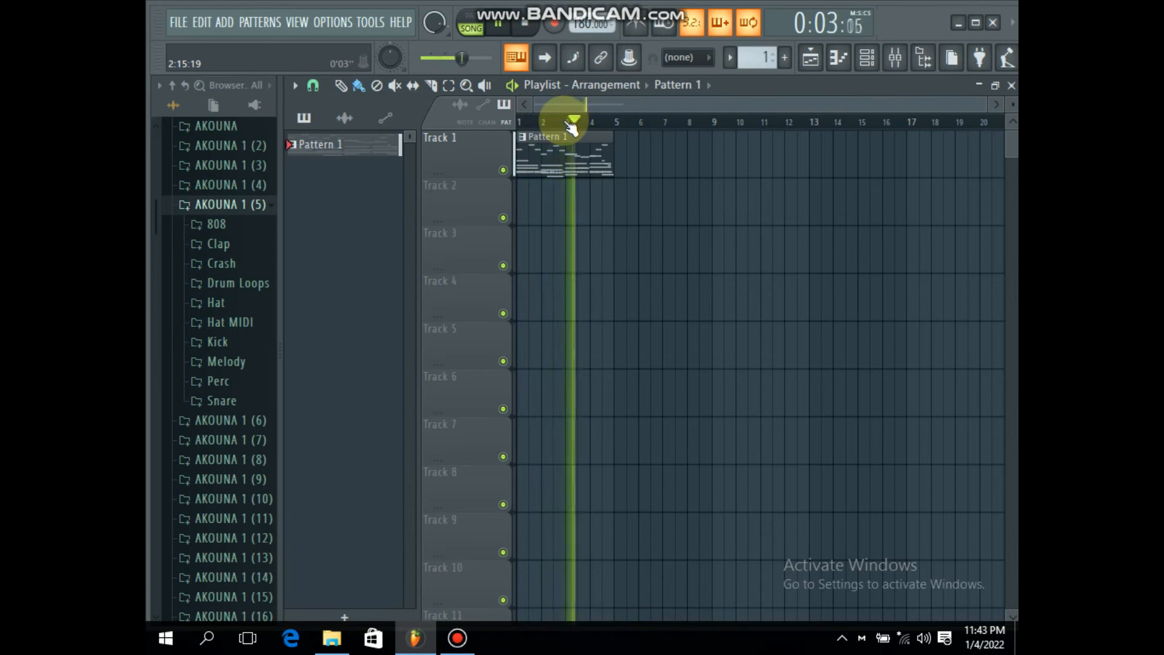
key("space")
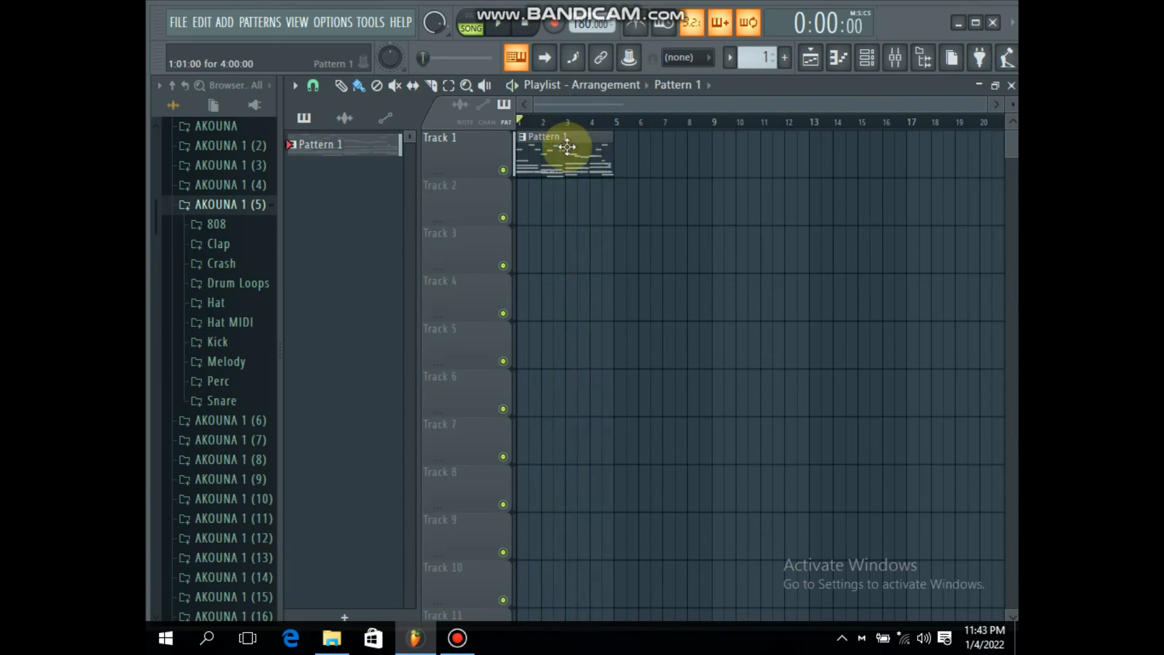
Step: Repeat Pattern 1 along Track 1 so that four consecutive clips fill 16 bars
left_click_drag(616, 148, 725, 166)
scroll(727, 155, "down", 2)
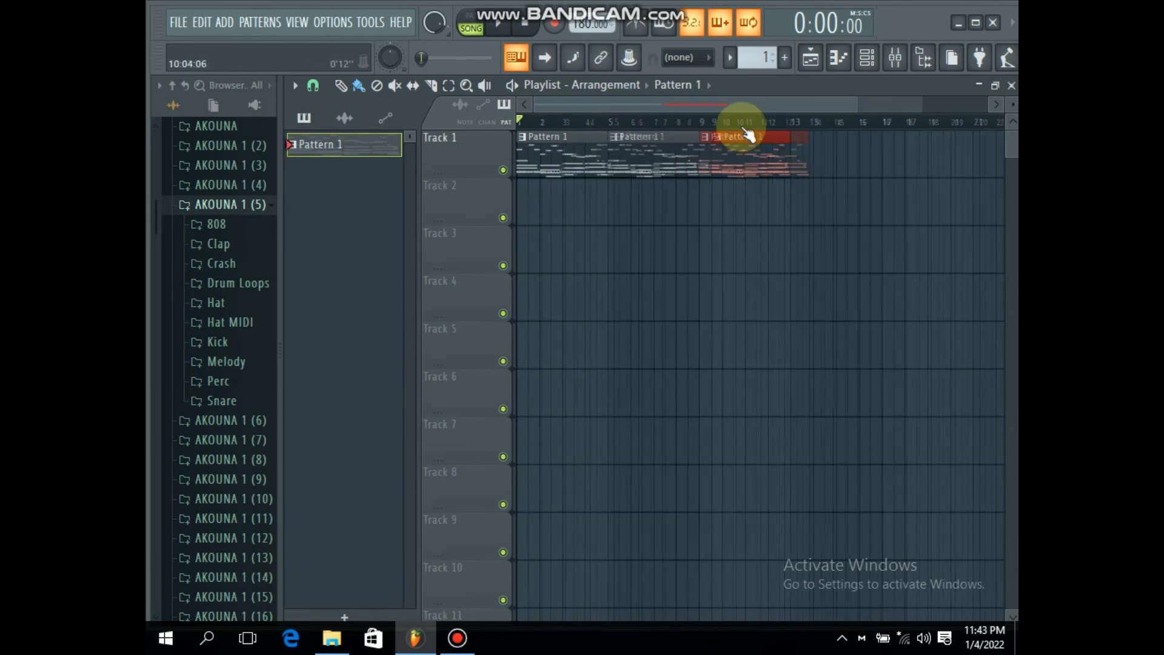
left_click(727, 154)
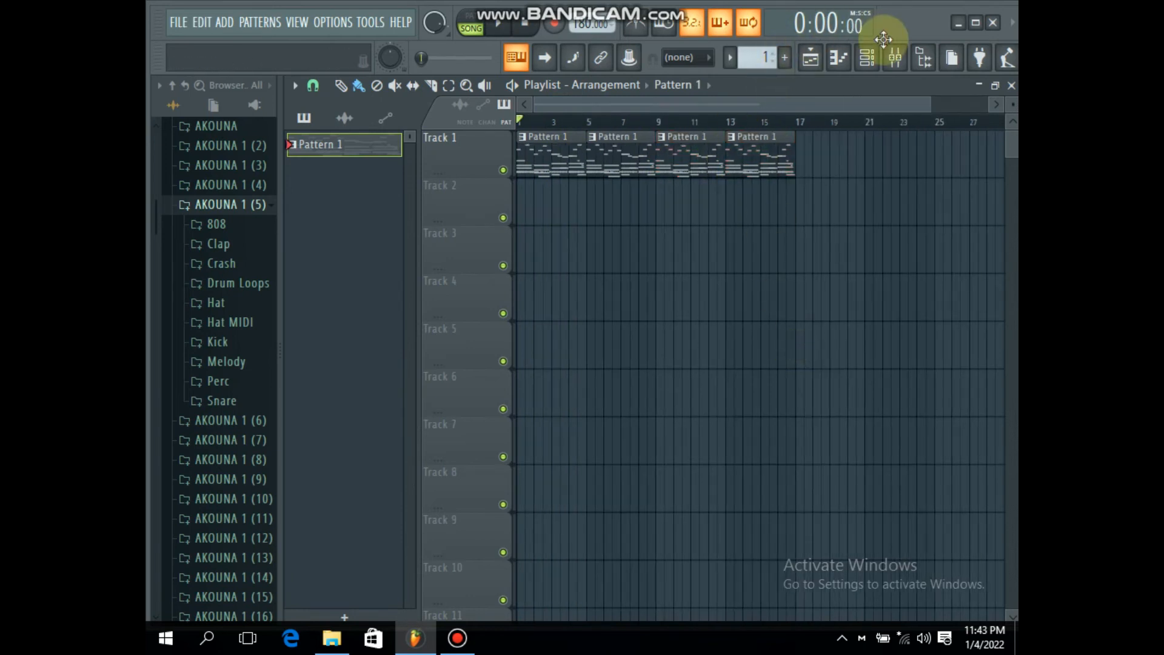
Step: Load Auto-Tune Evo VST in the sixth effect slot of mixer insert 12 and apply the WRLD Channel 2 vocal preset to insert 15
left_click(895, 59)
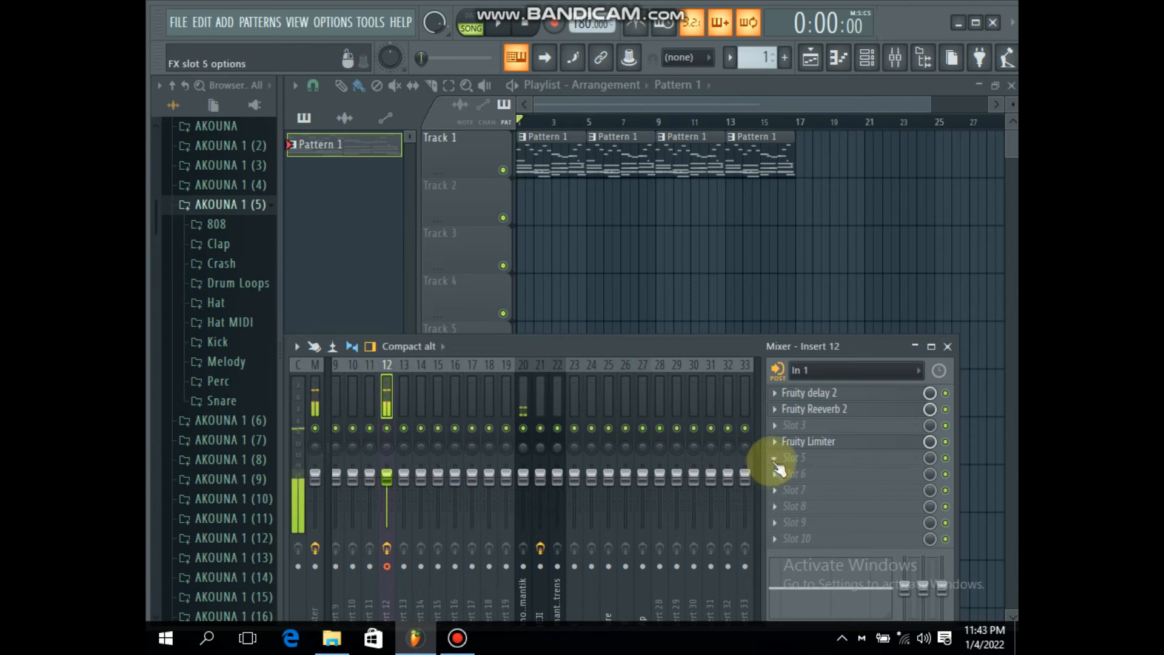
left_click(776, 479)
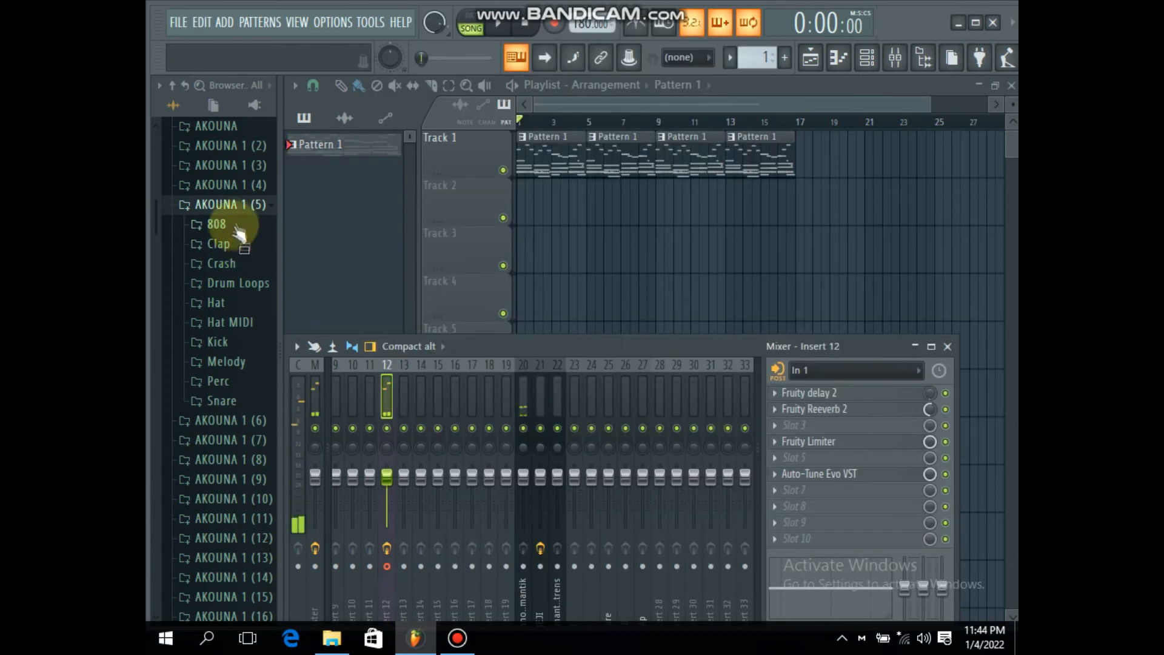
left_click(237, 207)
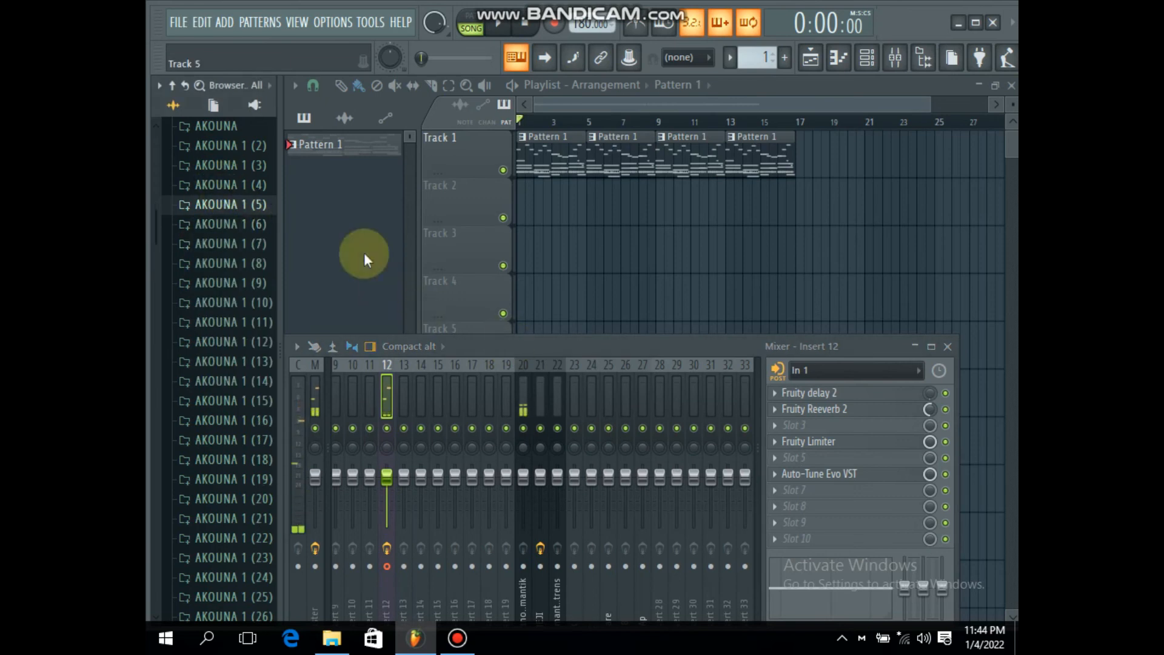
scroll(176, 234, "down", 10)
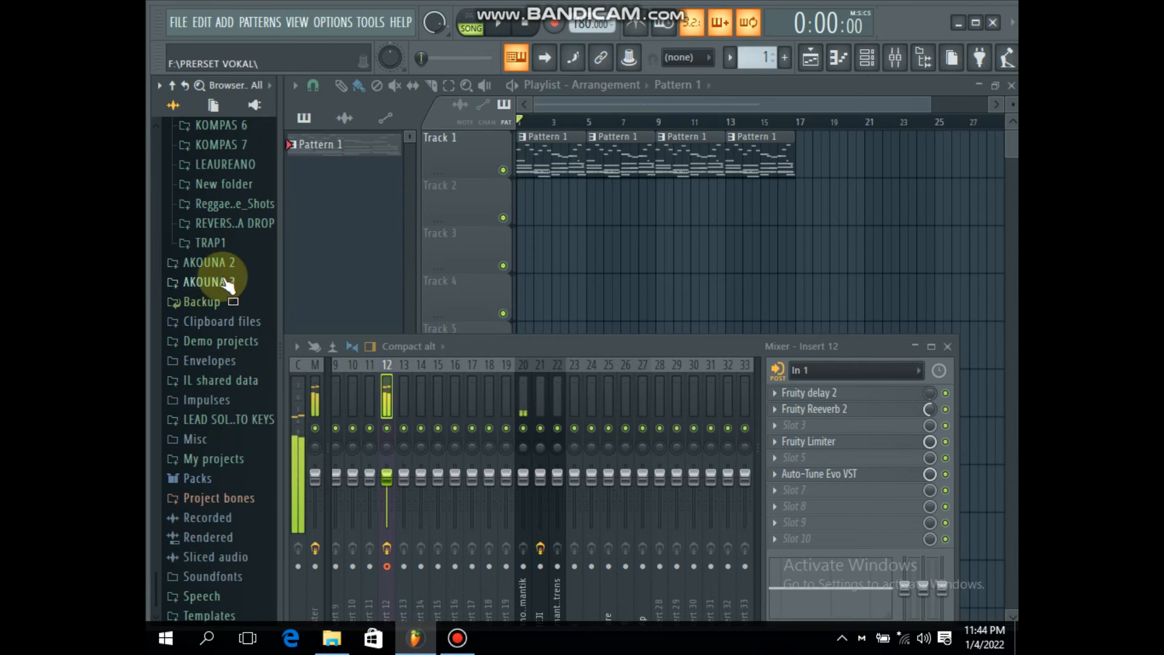
scroll(225, 285, "up", 8)
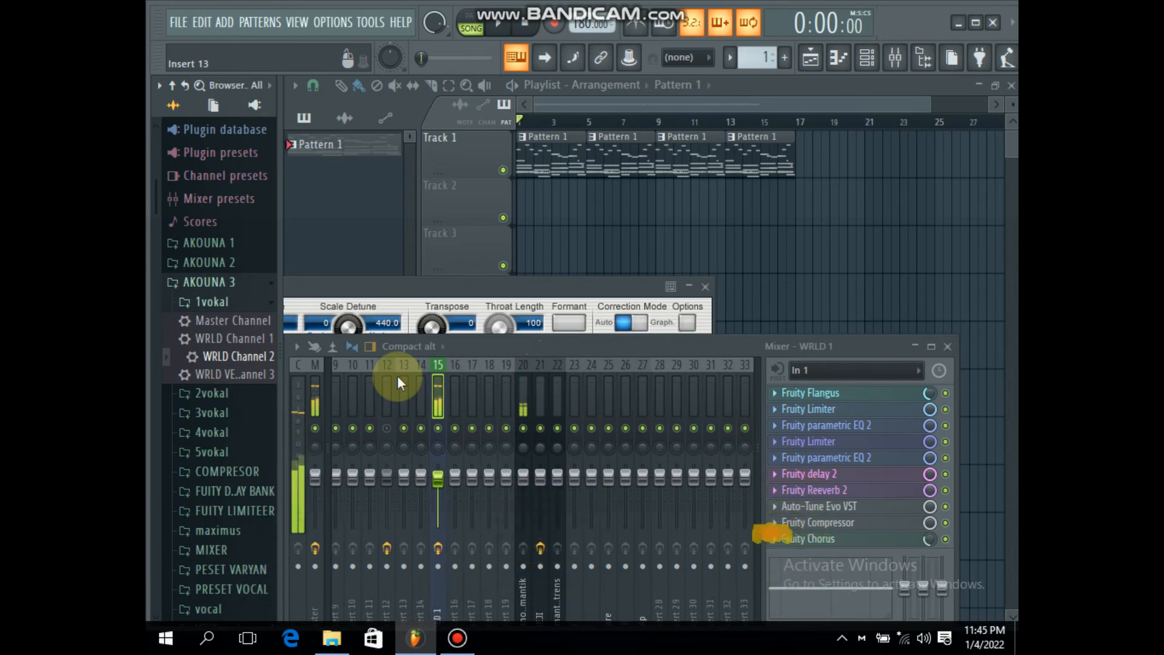
Step: Record the vocal over the beat into the playlist as an audio clip, stopping near the end of the arrangement
left_click(553, 24)
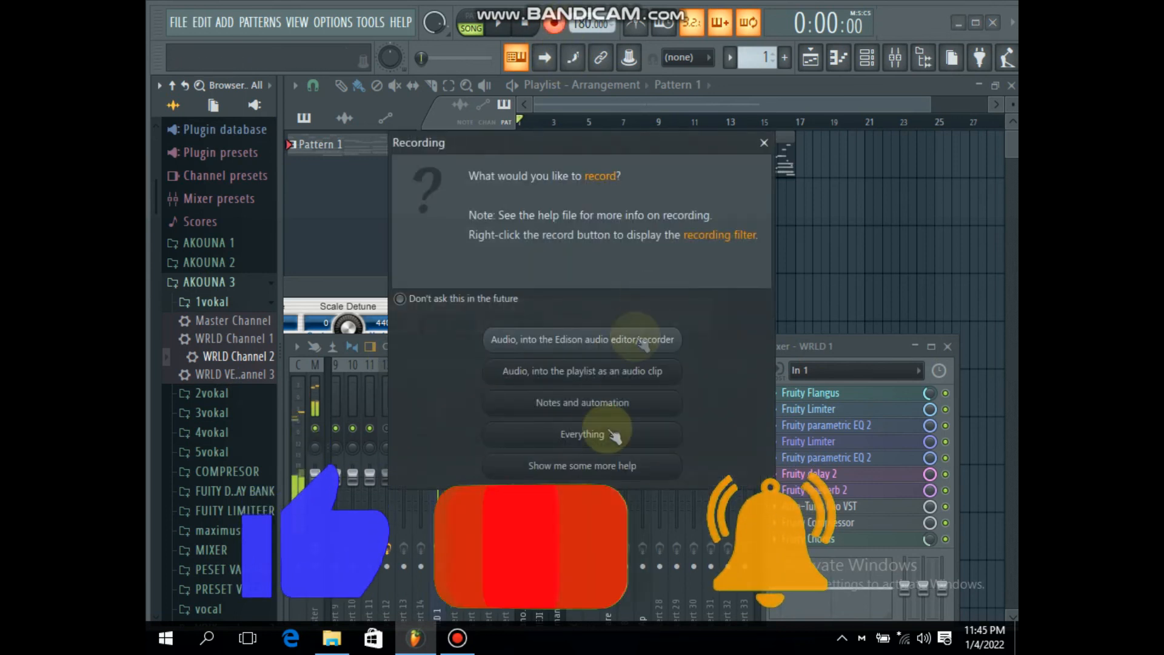
left_click(610, 373)
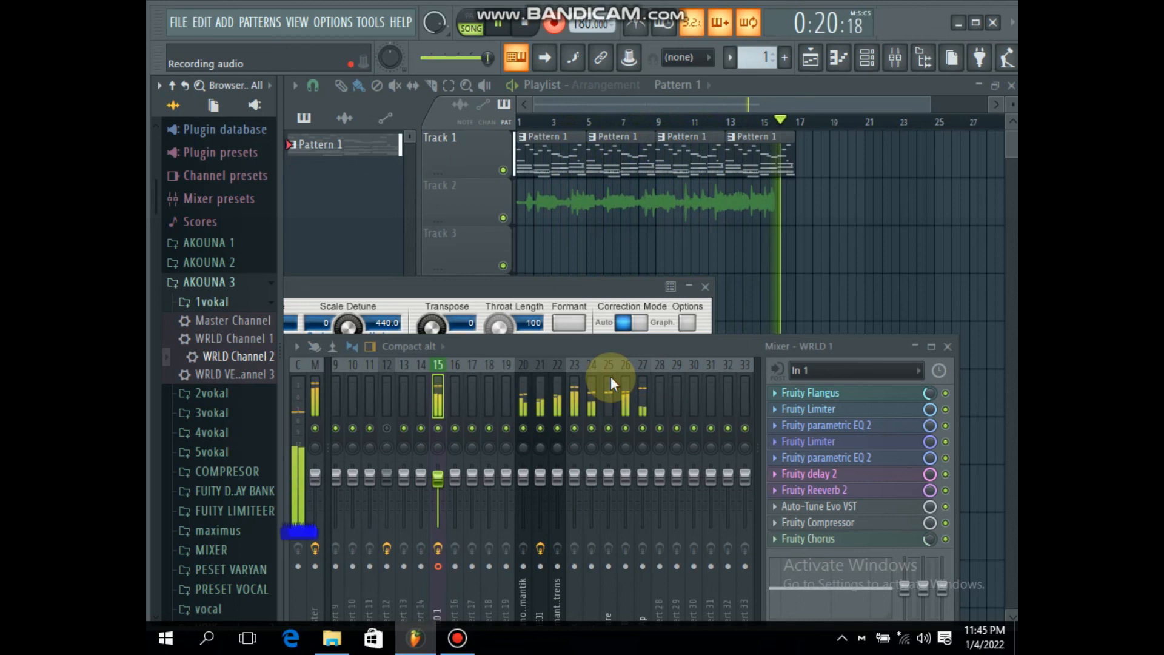
key("space")
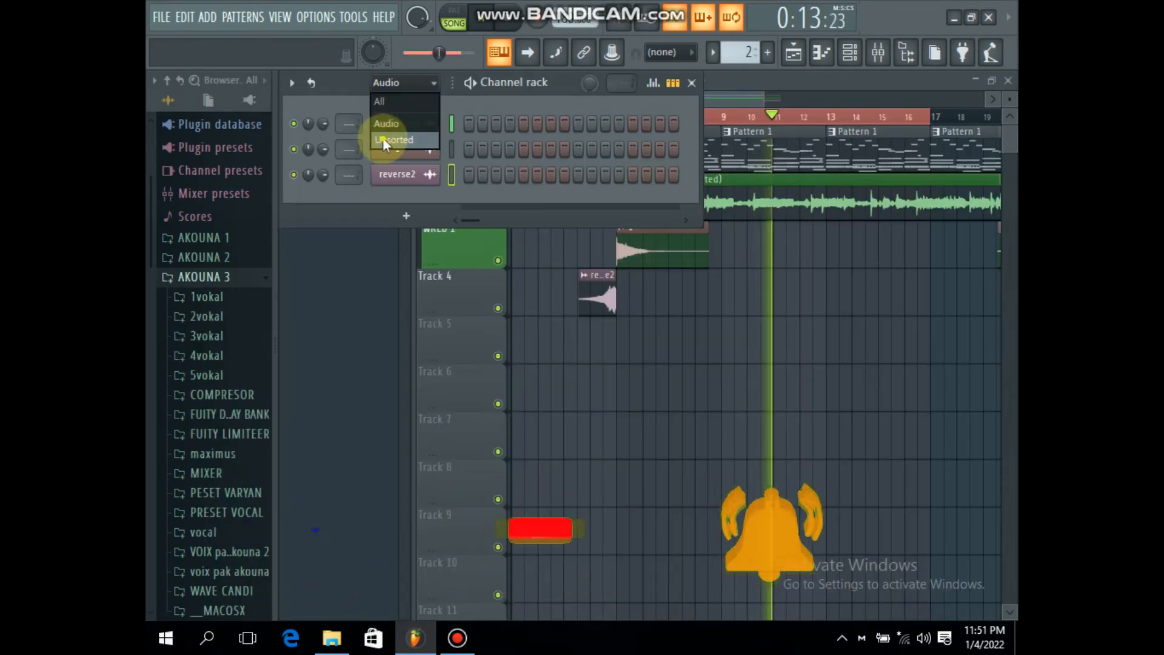
Step: Check the unsorted channels in the channel rack, and switch the browser from the AKOUNA 3 folder to AKOUNA 2
left_click(390, 144)
left_click_drag(323, 303, 322, 310)
left_click(511, 394)
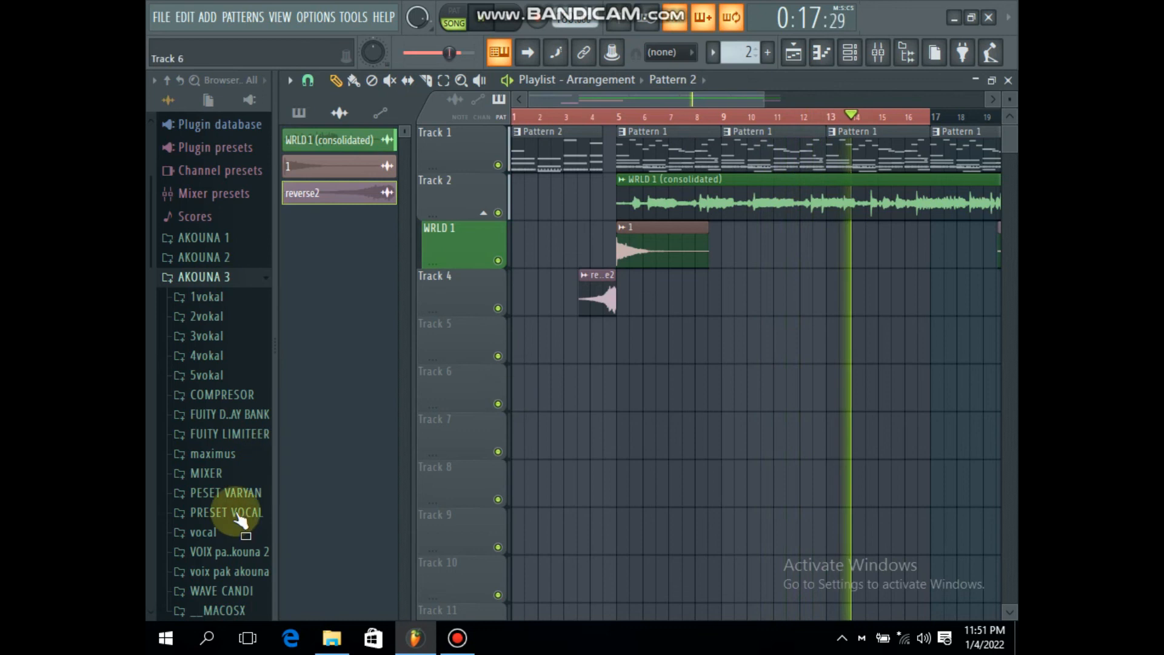
left_click(205, 277)
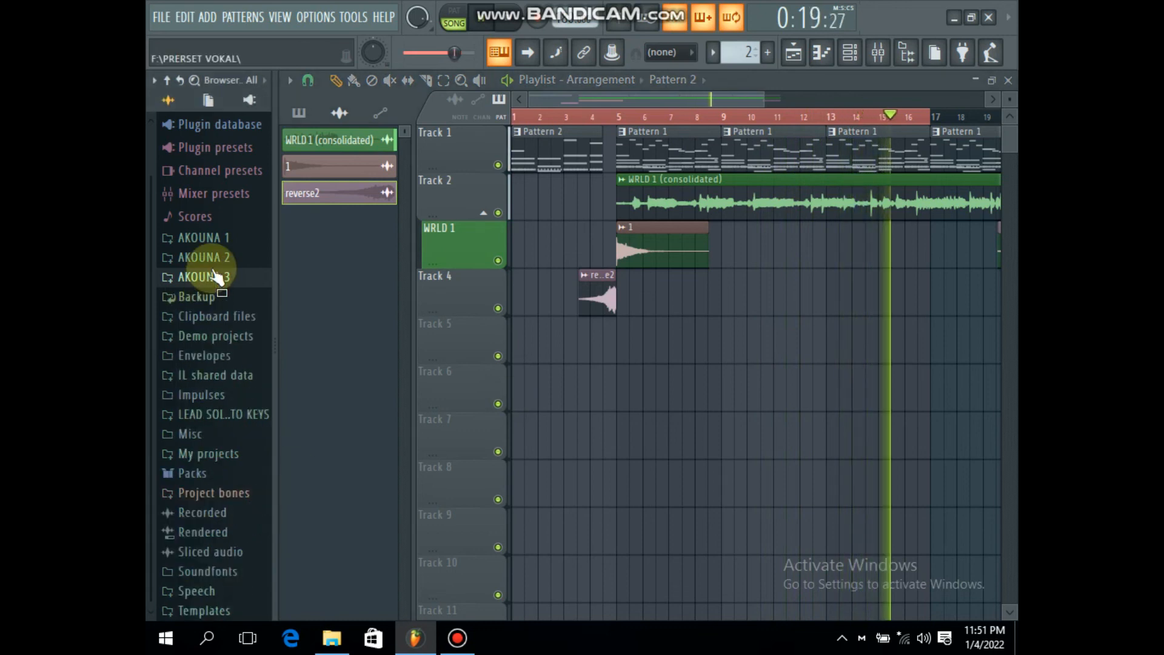
left_click(213, 261)
Step: Restart playback, extend the playlist time selection from bar 1 to bar 21, and deselect the clips
key("space")
scroll(746, 115, "down", 3)
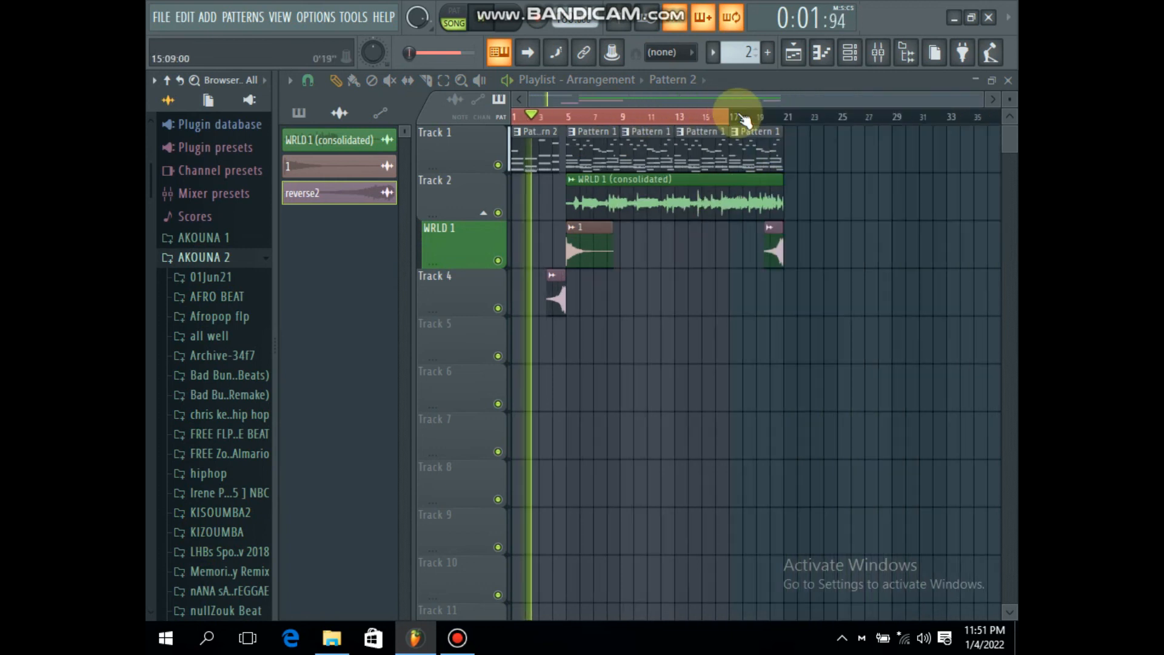
left_click_drag(738, 121, 803, 125)
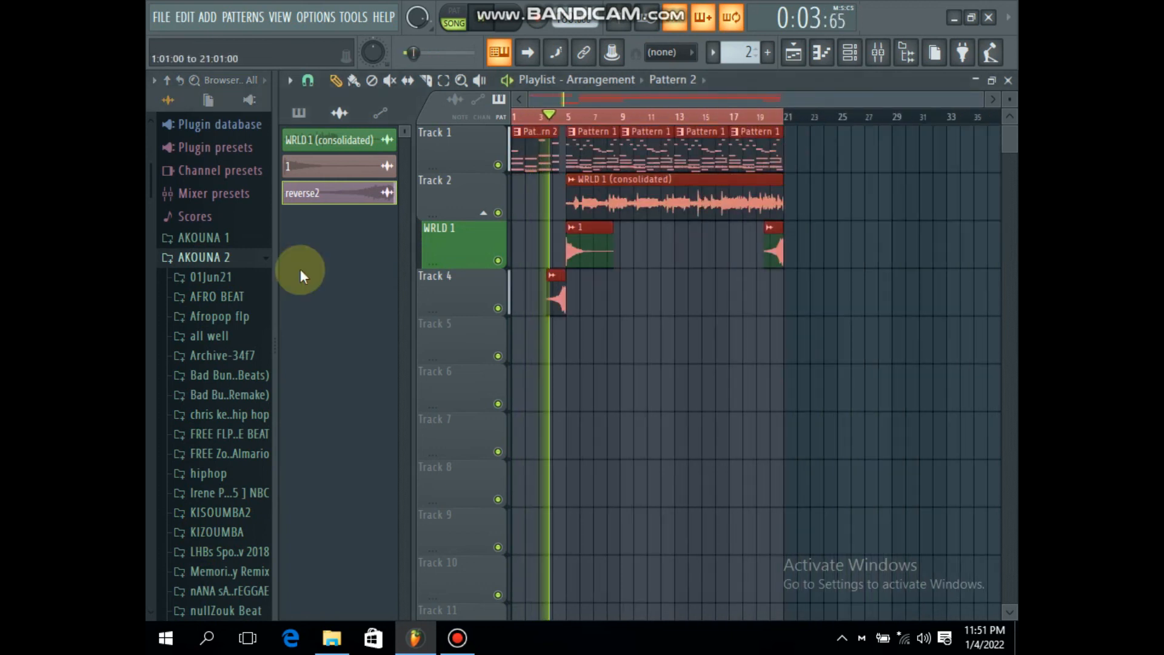
scroll(230, 376, "down", 5)
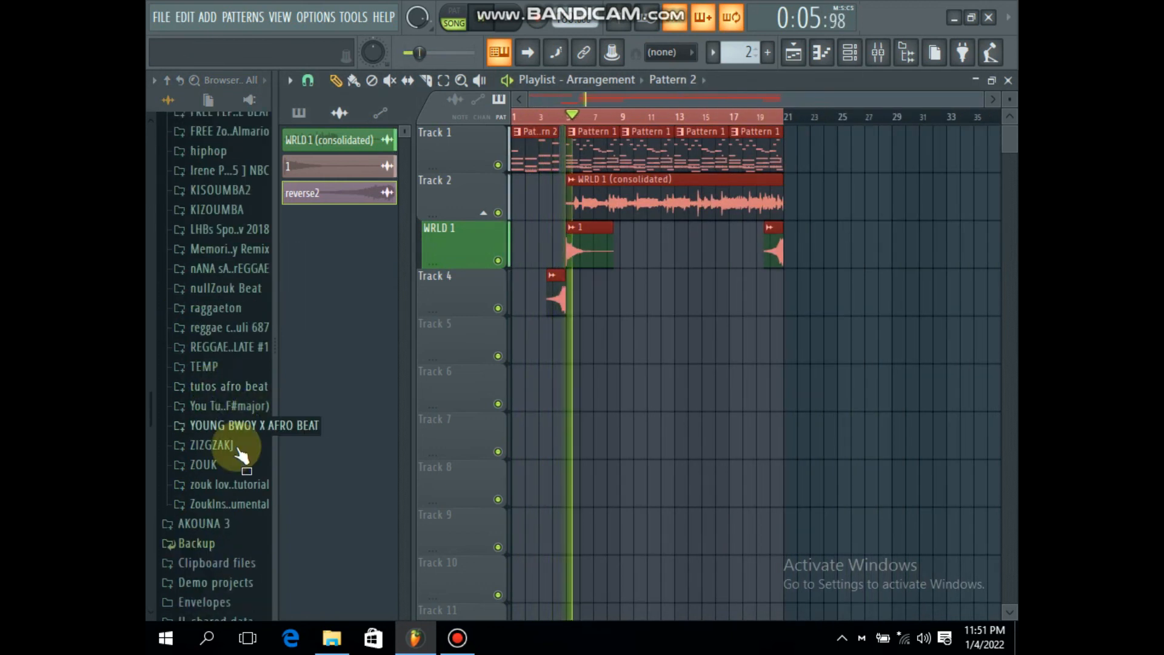
key("ctrl+d")
Step: Look through the AKOUNA 1, AKOUNA 2 and AKOUNA 3 browser folders for a vocal tag while the arrangement plays, and stop playback
scroll(173, 242, "up", 6)
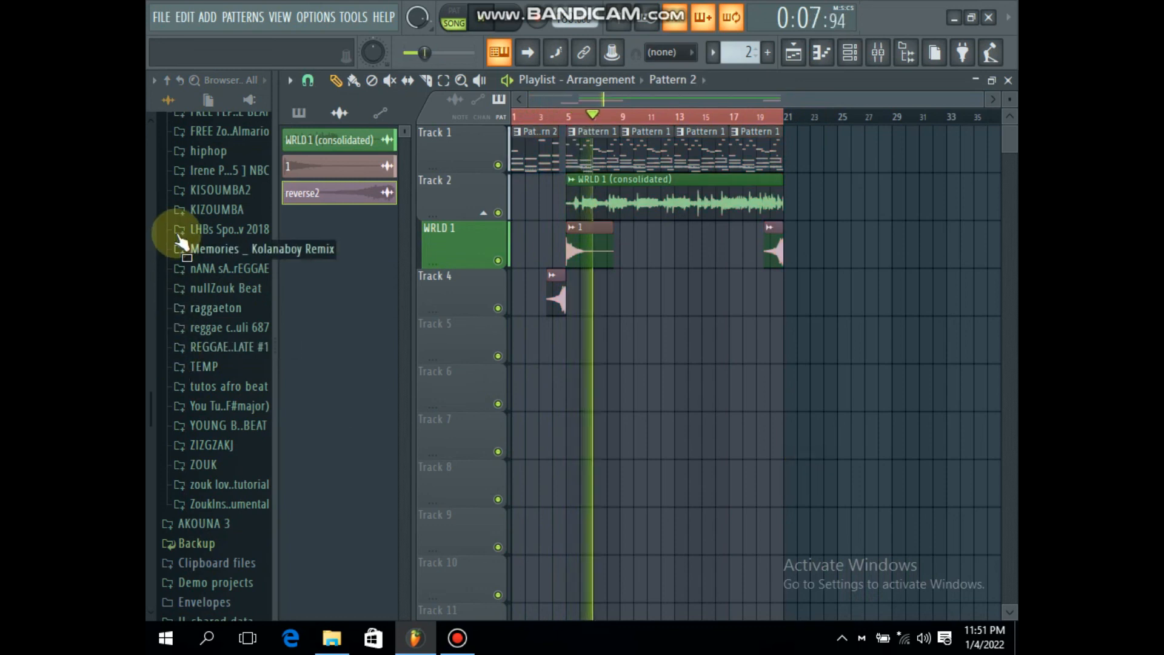
scroll(209, 340, "down", 10)
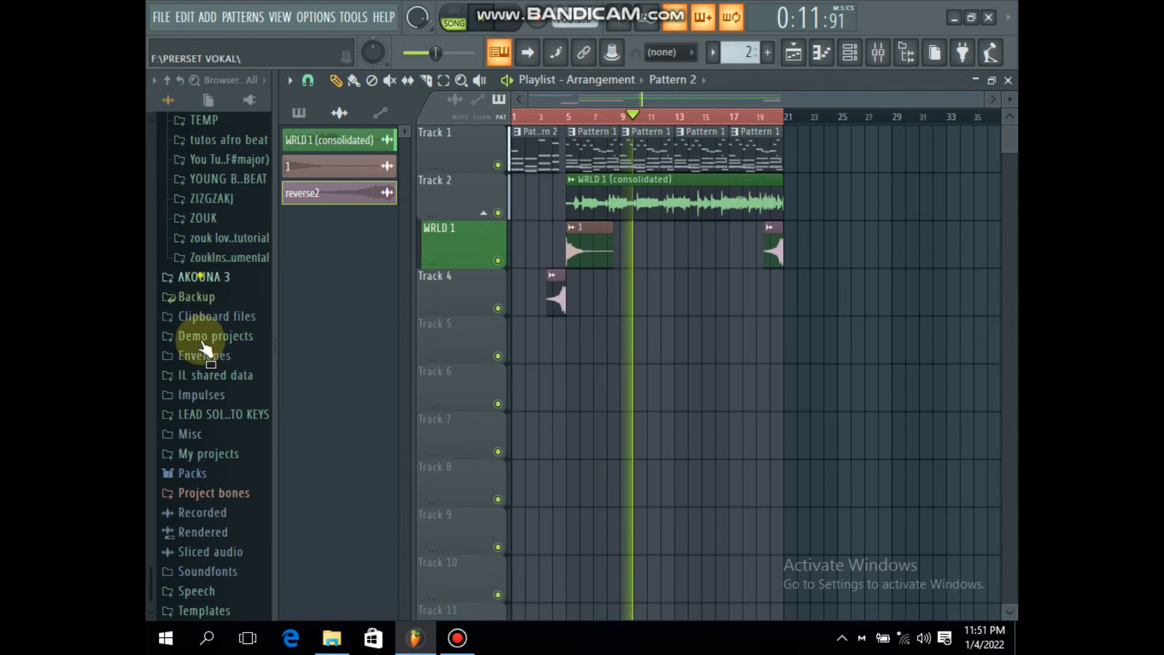
left_click(200, 277)
left_click(226, 276)
left_click(227, 238)
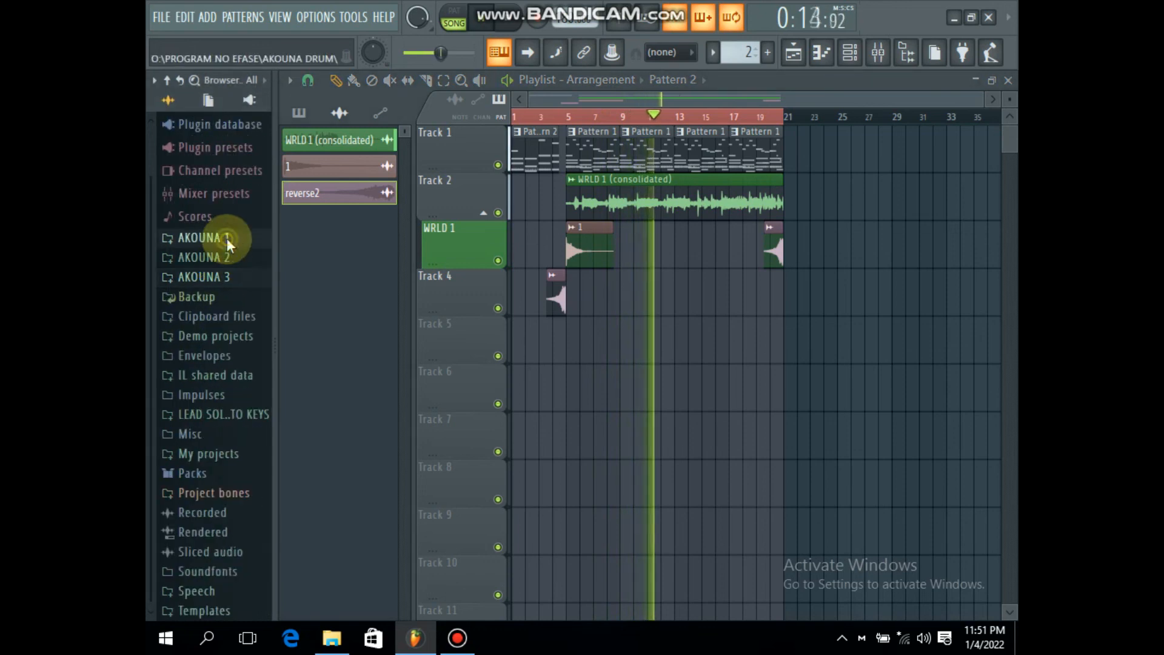
scroll(209, 425, "down", 10)
left_click(207, 462)
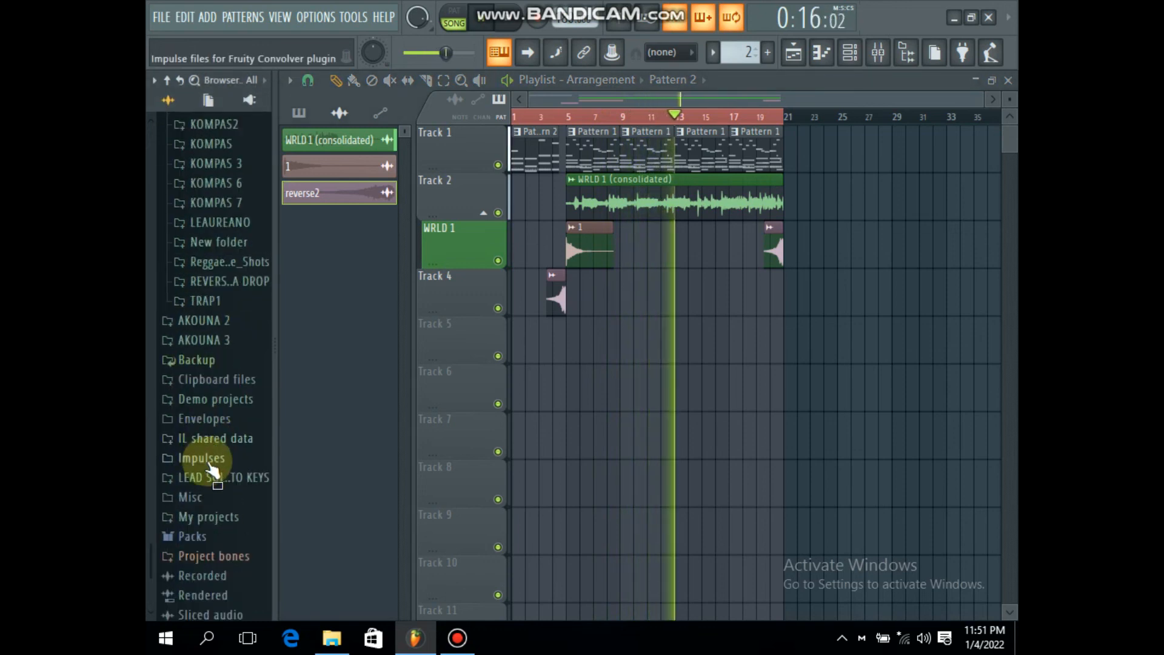
left_click(219, 321)
scroll(212, 297, "down", 10)
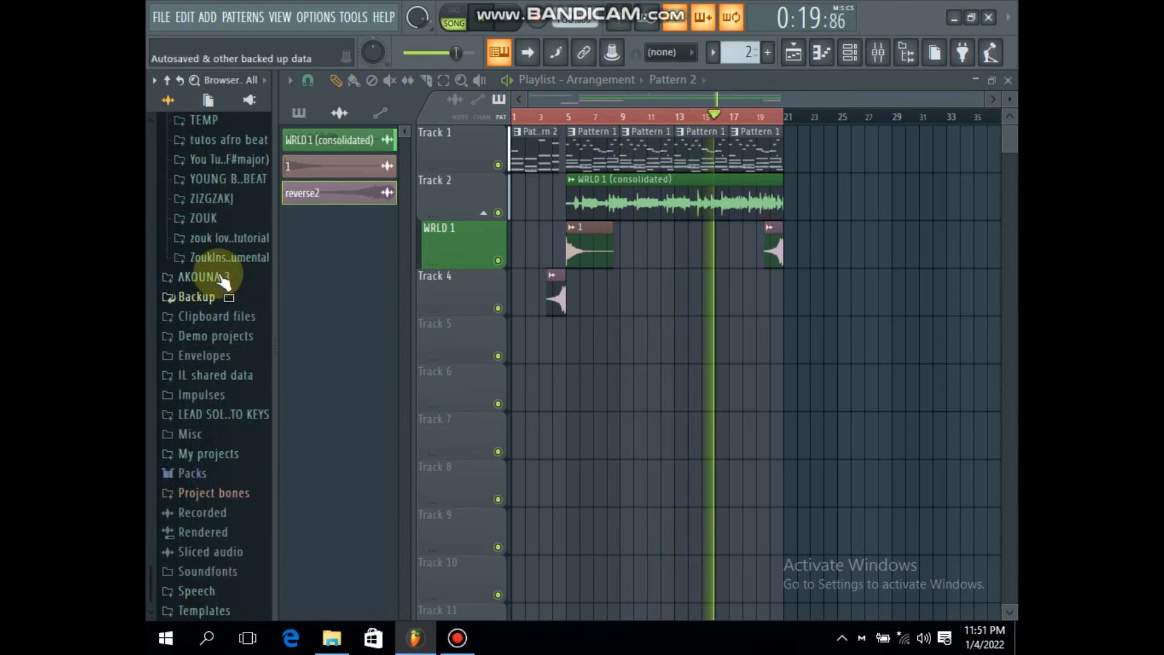
left_click(221, 277)
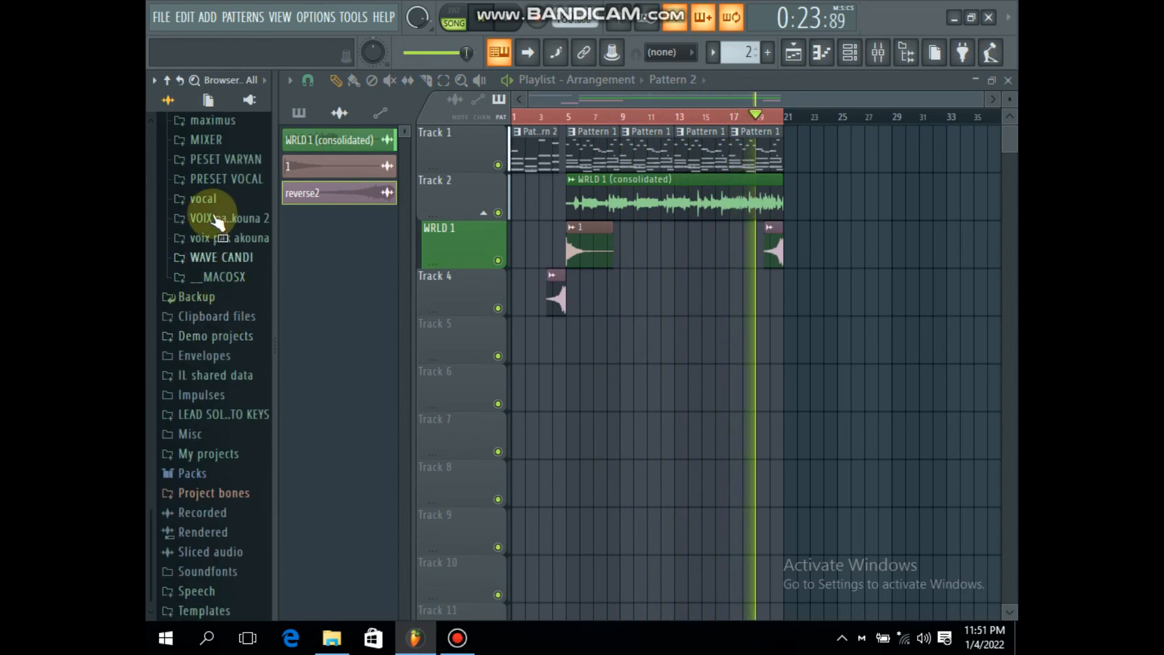
scroll(221, 192, "up", 6)
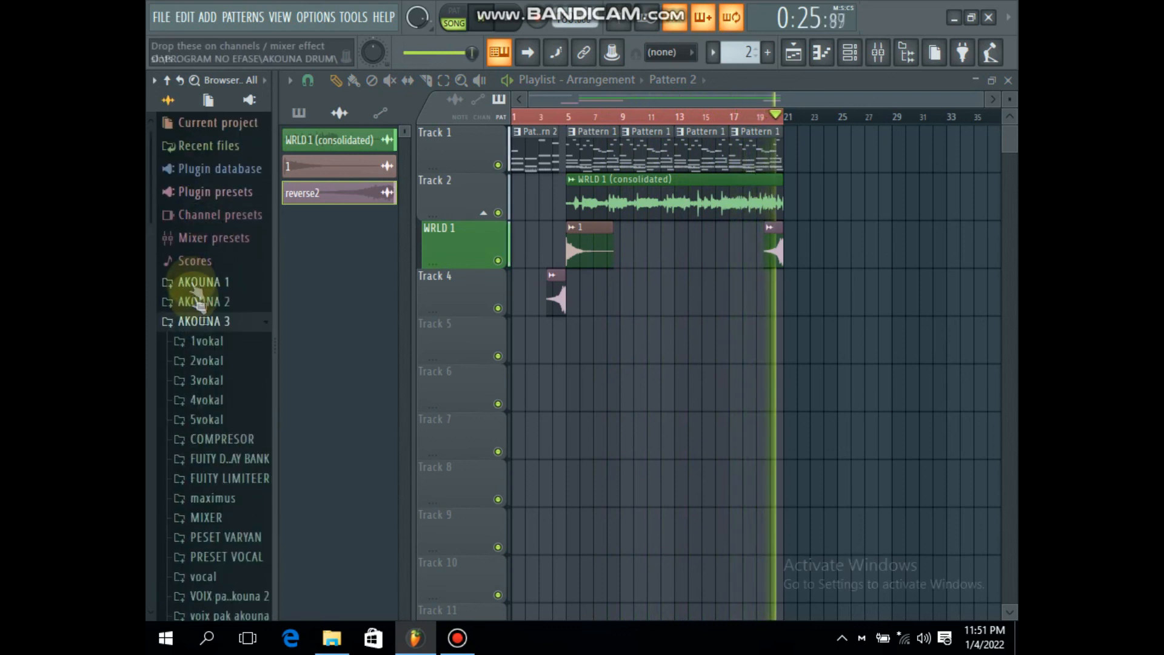
left_click(200, 321)
left_click(218, 280)
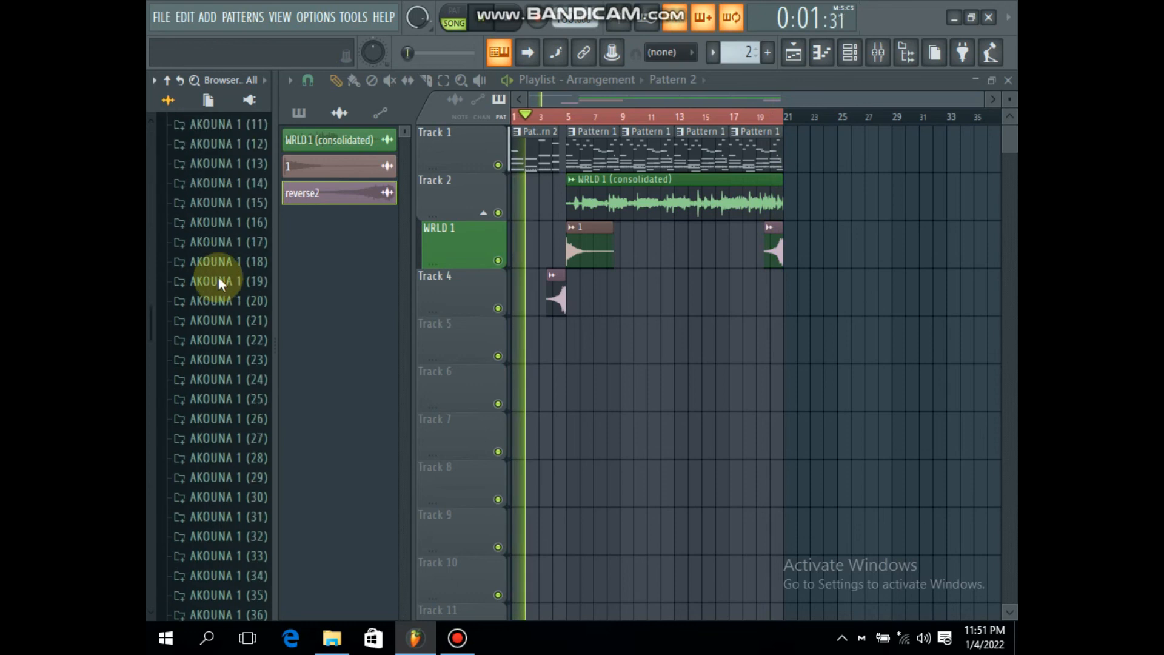
key("space")
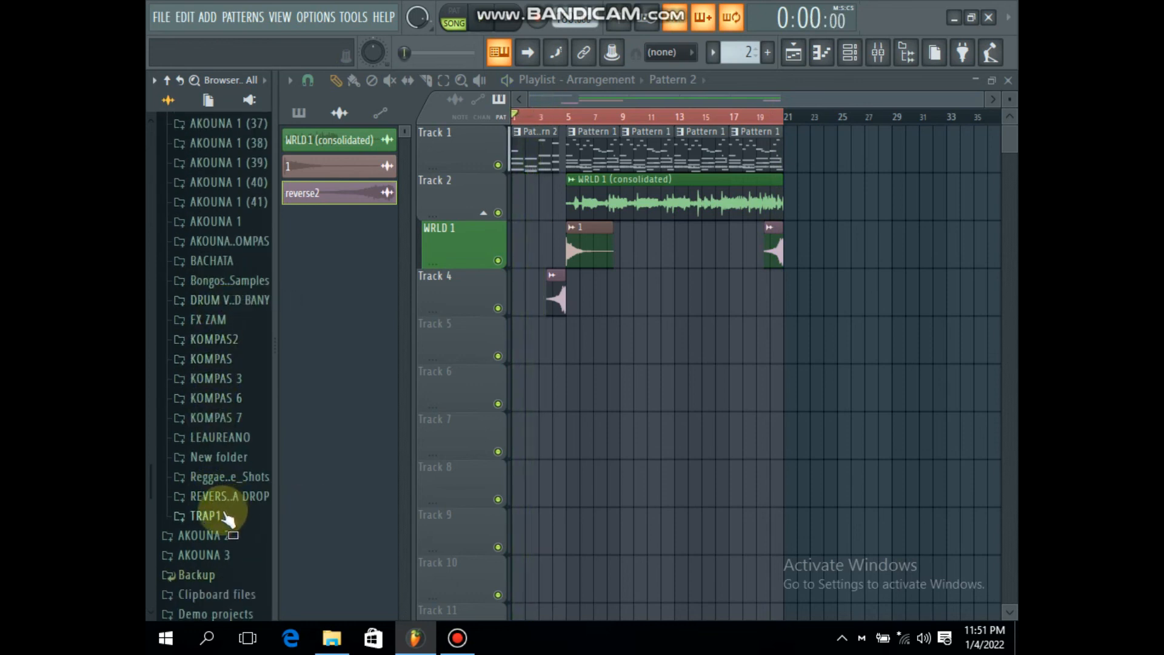
Step: Check the TRAP1, REVERS..A DROP and New folder subfolders of AKOUNA 1 for a tag sample
left_click(219, 520)
left_click(203, 259)
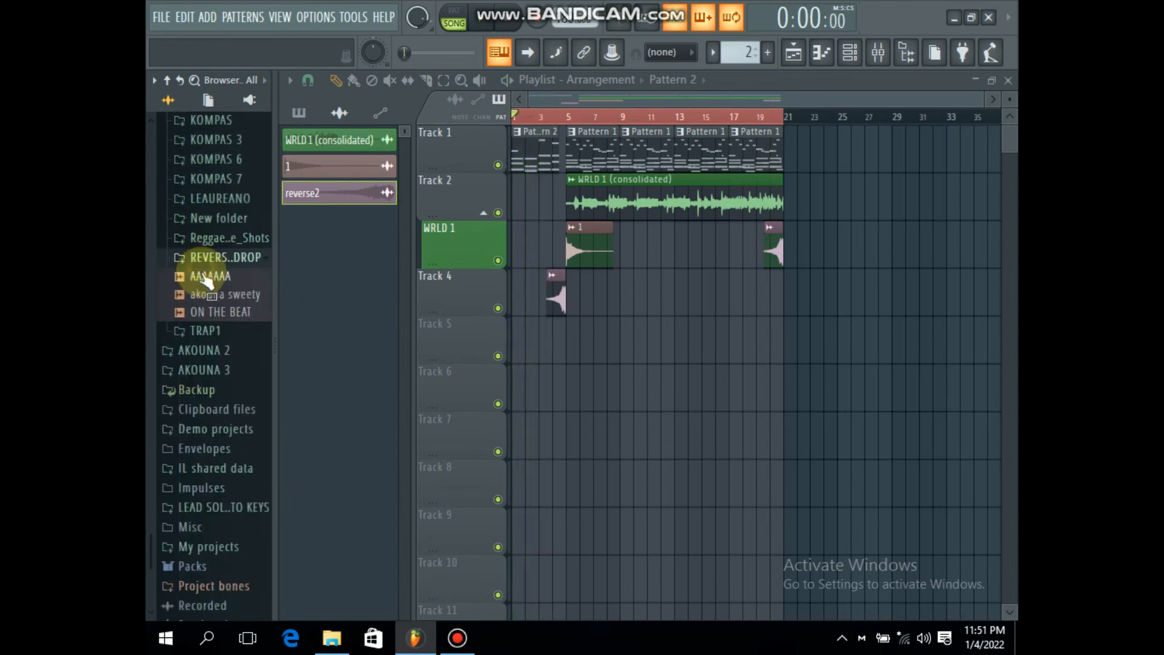
left_click(224, 223)
left_click(231, 222)
scroll(231, 230, "up", 4)
scroll(230, 291, "up", 3)
Step: Add the MP3 sample named 1 from the AKOUNA 1 subfolder to Track 5 at bar 3
left_click(218, 303)
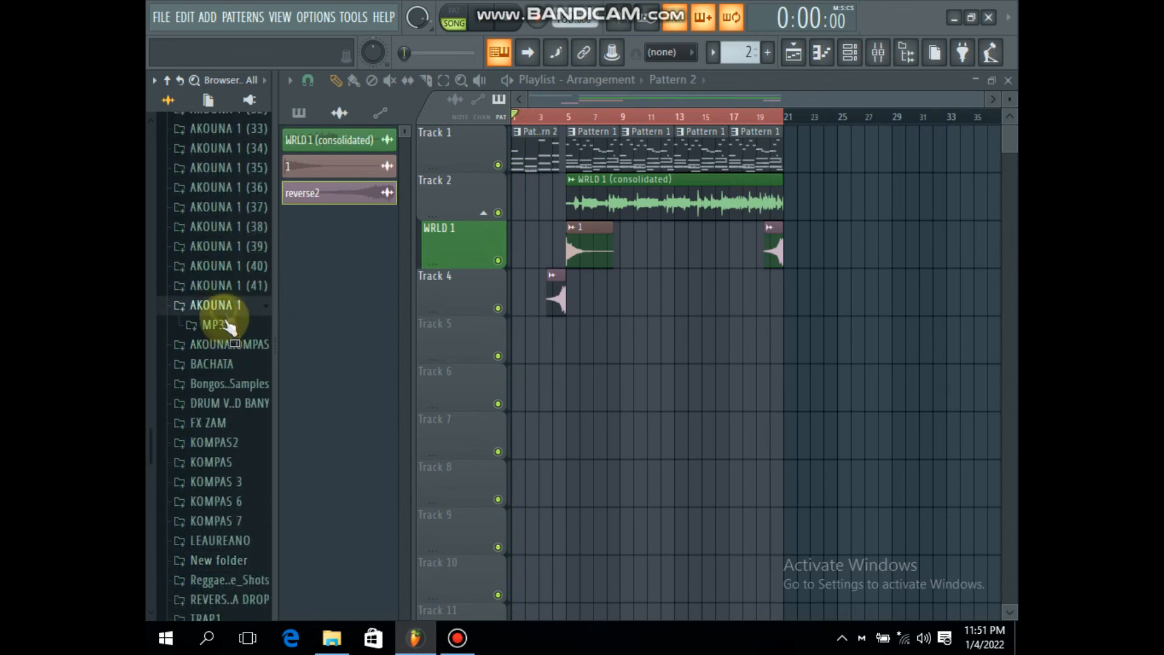
left_click(218, 324)
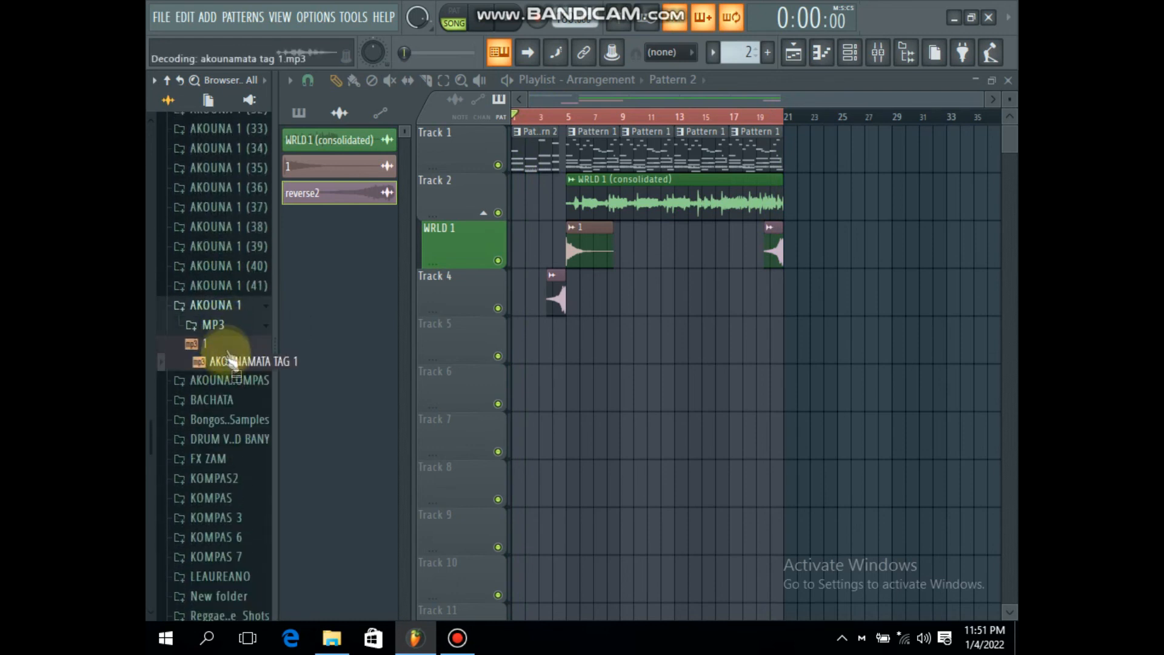
left_click_drag(513, 360, 546, 347)
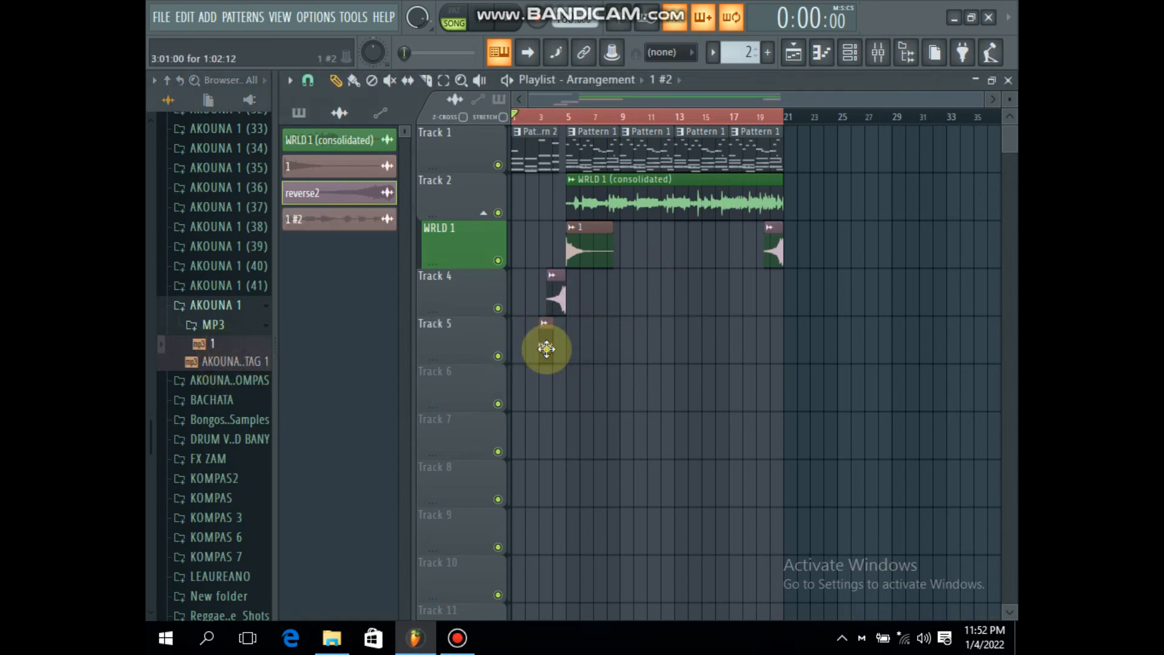
Step: Move the tag clip to the start of Track 5 and play the arrangement from the beginning
double_click(546, 349)
right_click(812, 321)
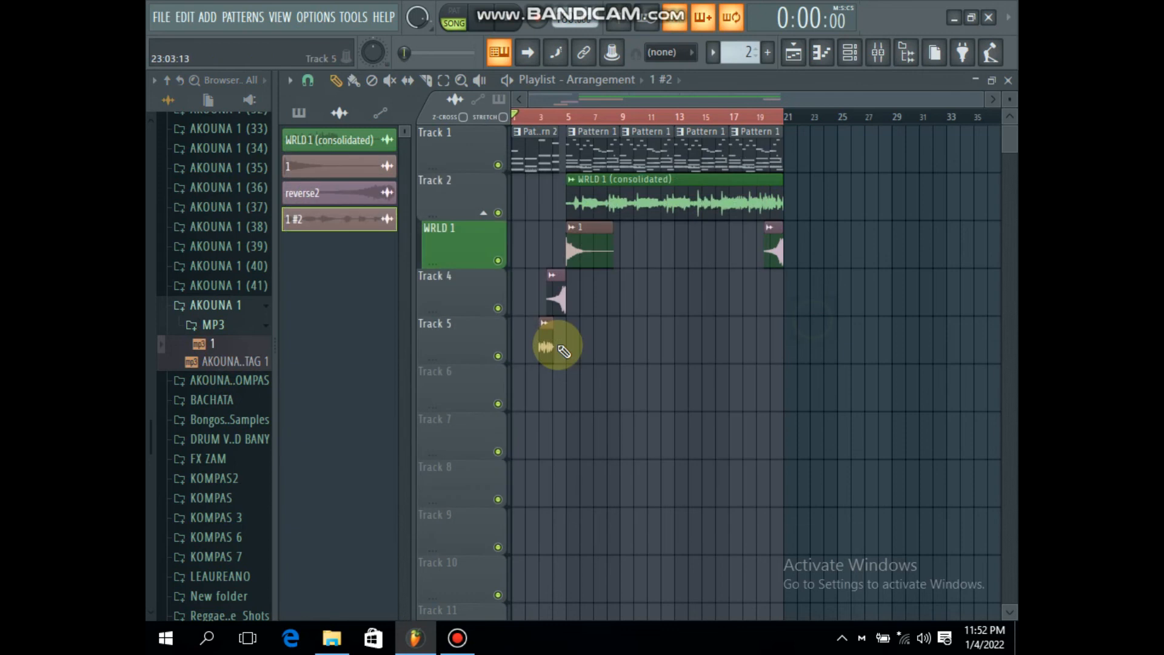
left_click_drag(543, 339, 467, 333)
key("space")
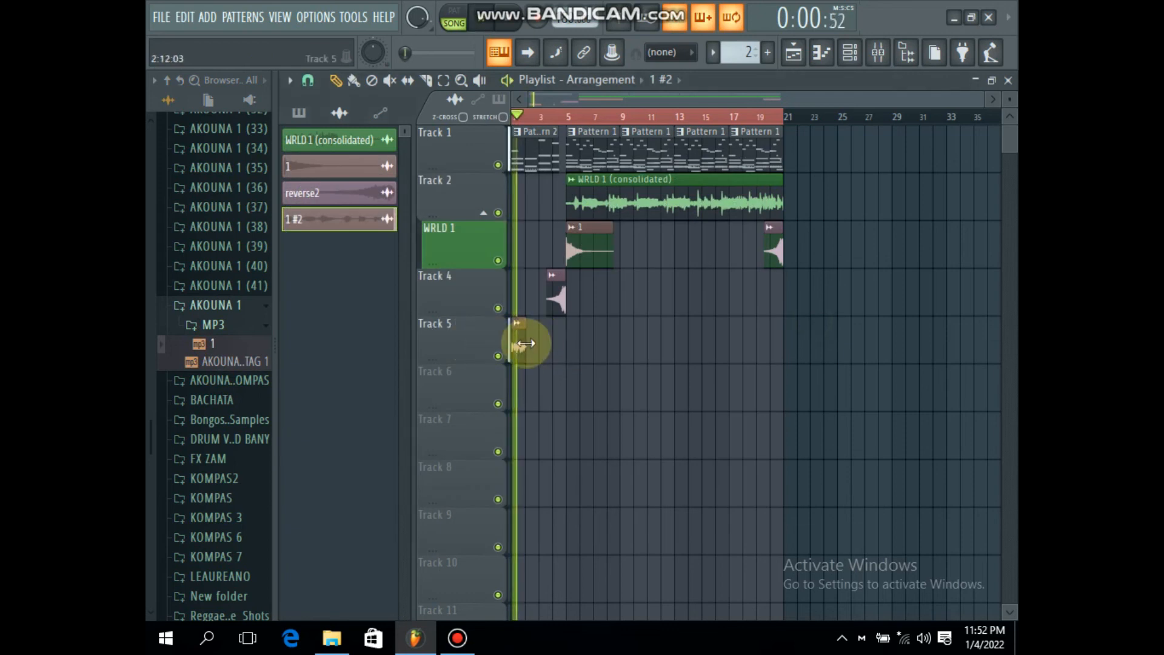
Step: Place a second copy of the tag clip on Track 5 at bar 18
left_click(460, 641)
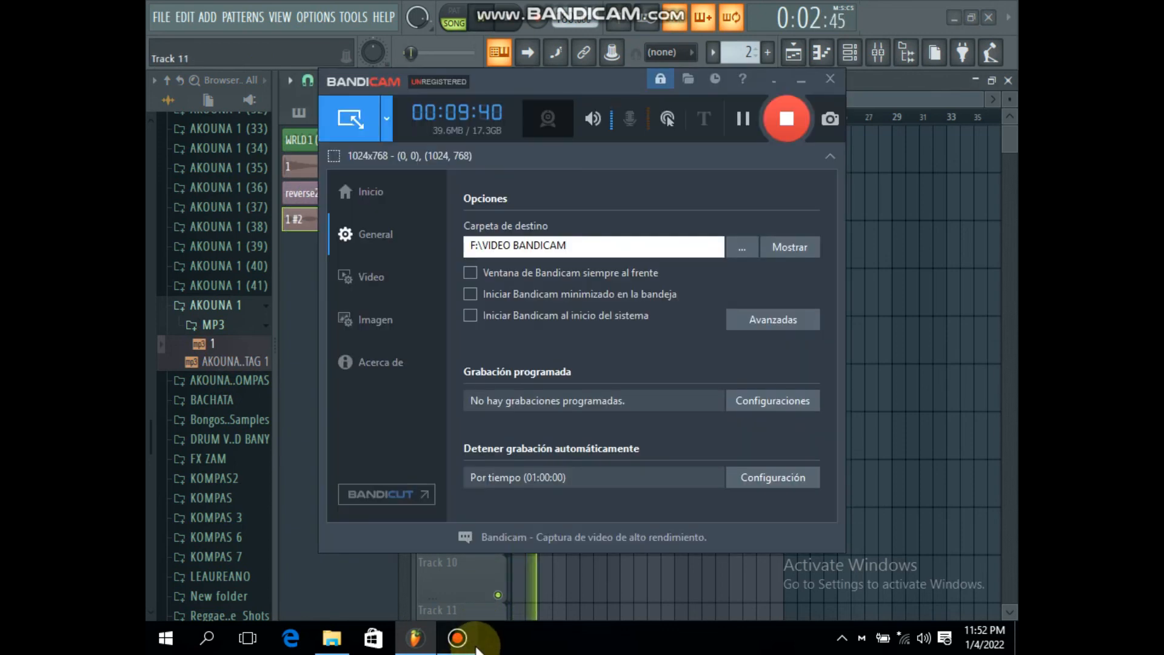
left_click(888, 394)
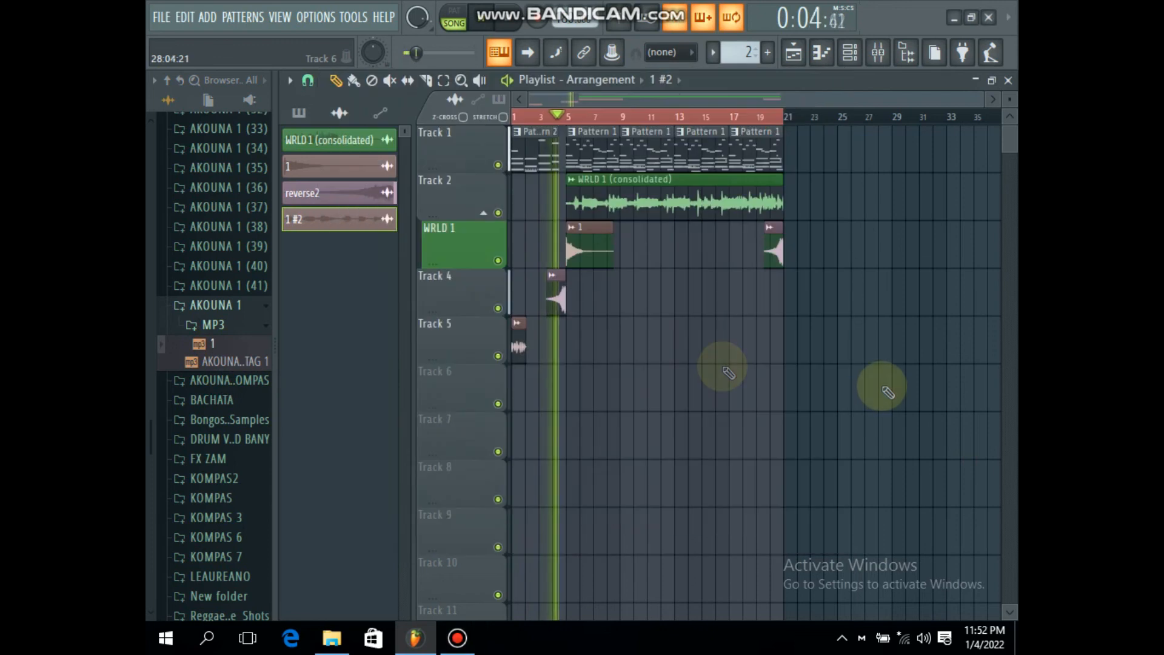
left_click(753, 330)
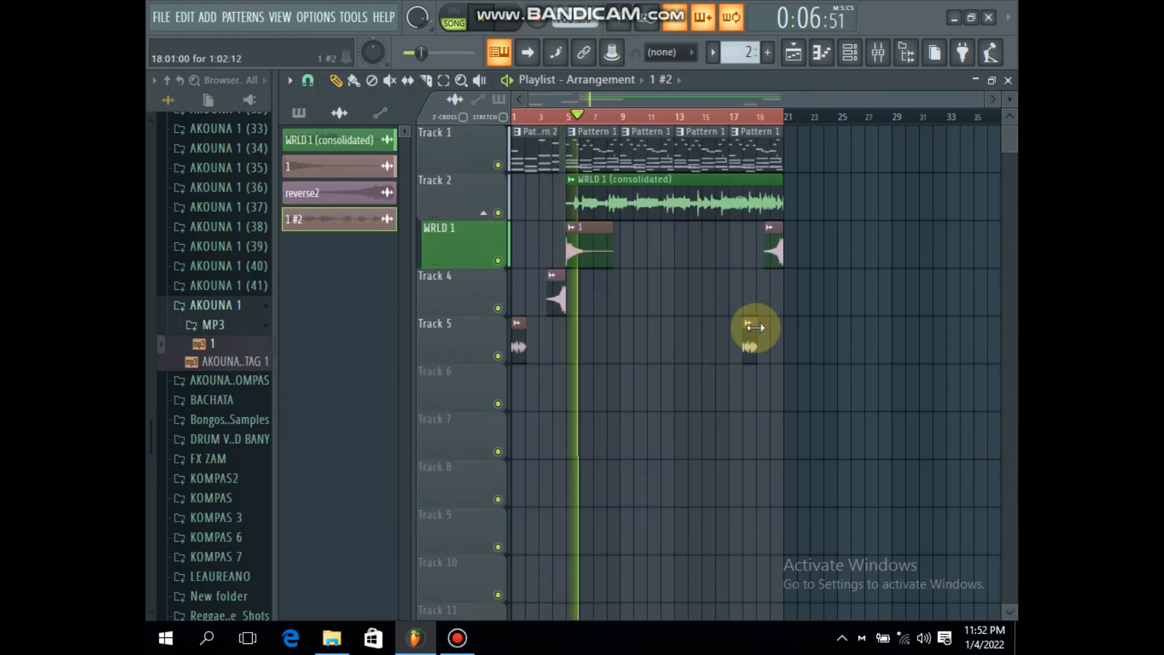